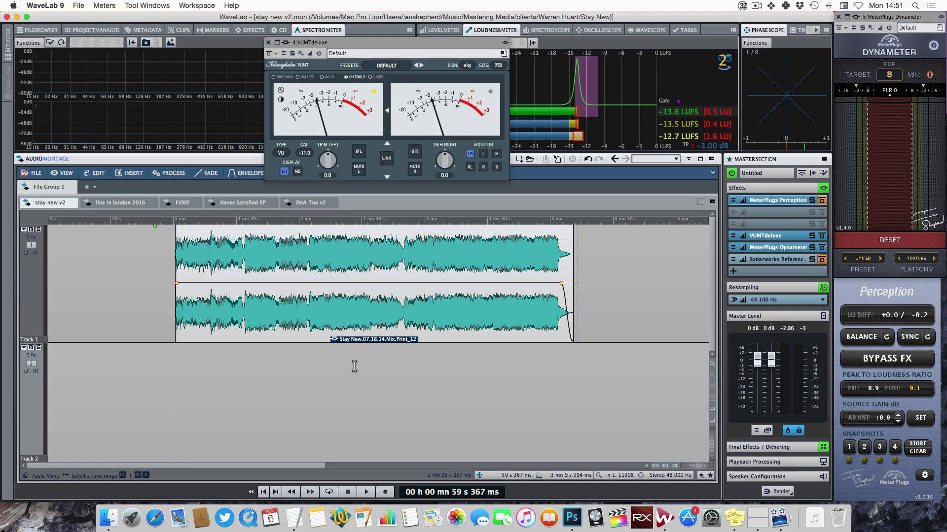
Step: Audition the mix from its start and again from about 1 min 35 s, and display the montage output effects
{"action": "key", "text": "space"}
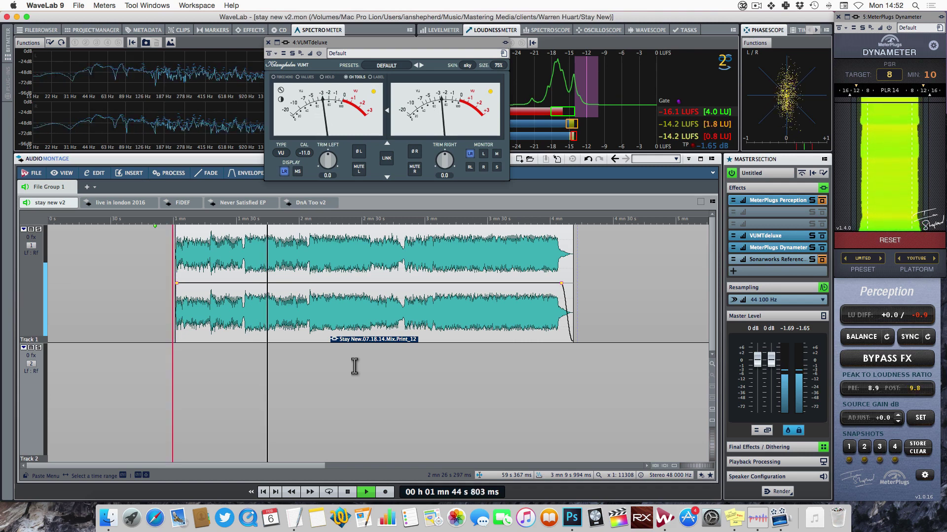
{"action": "key", "text": "space"}
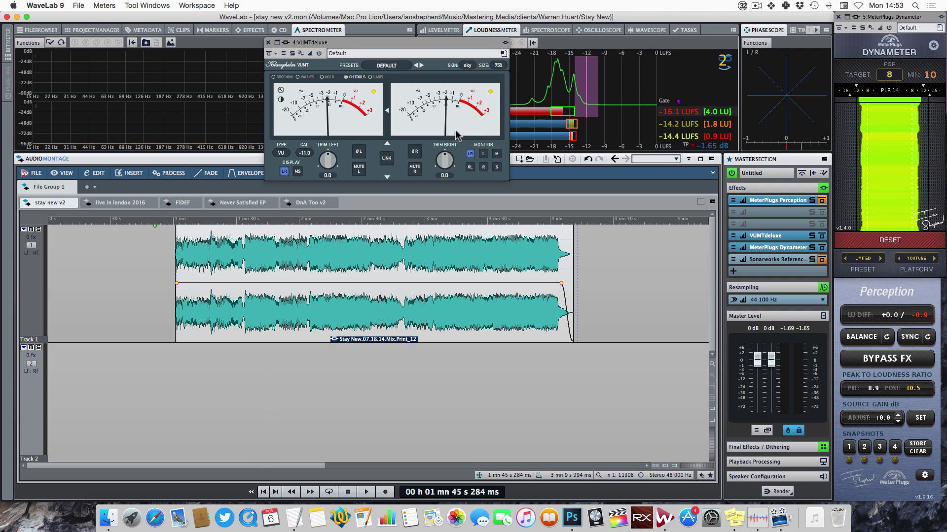
{"action": "double_click", "coordinate": [248, 222]}
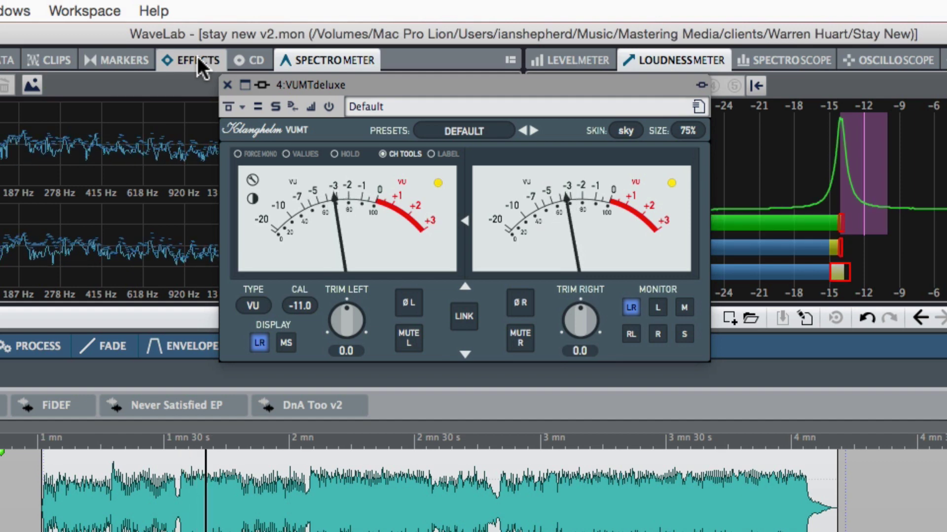
{"action": "left_click", "coordinate": [198, 60]}
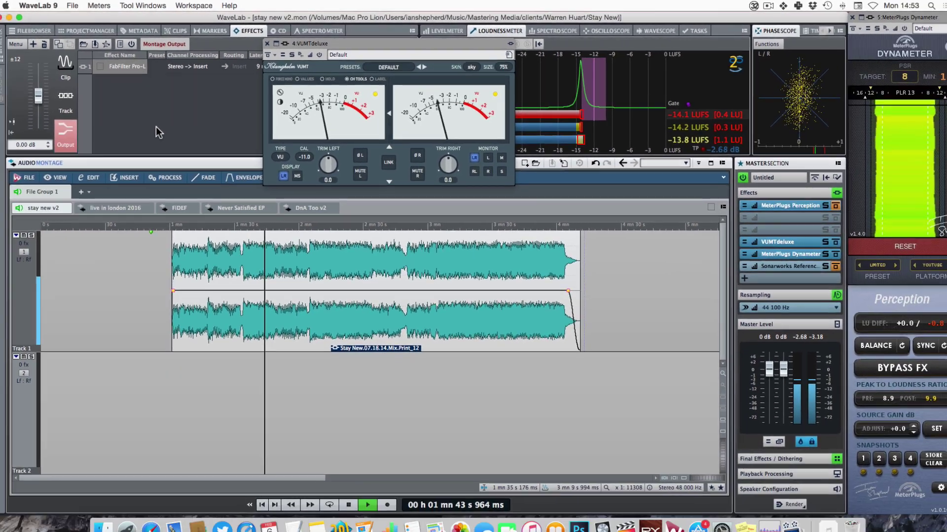
{"action": "key", "text": "space"}
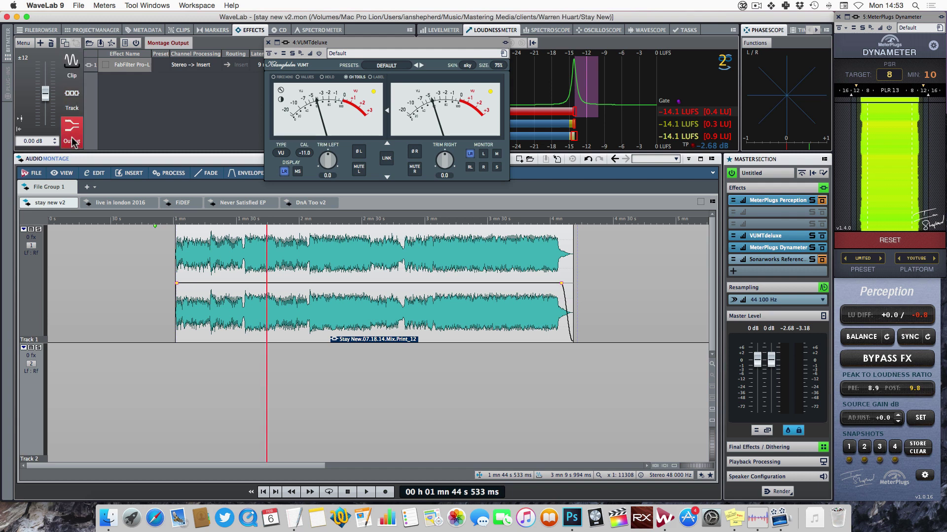
Step: Enable the FabFilter Pro-L limiter in the montage output effects
{"action": "left_click", "coordinate": [278, 312]}
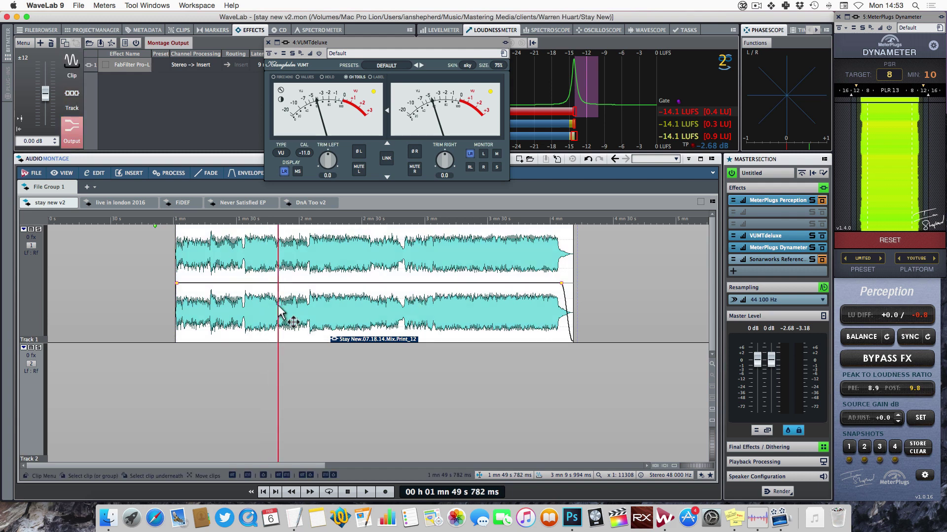
{"action": "left_click", "coordinate": [319, 359]}
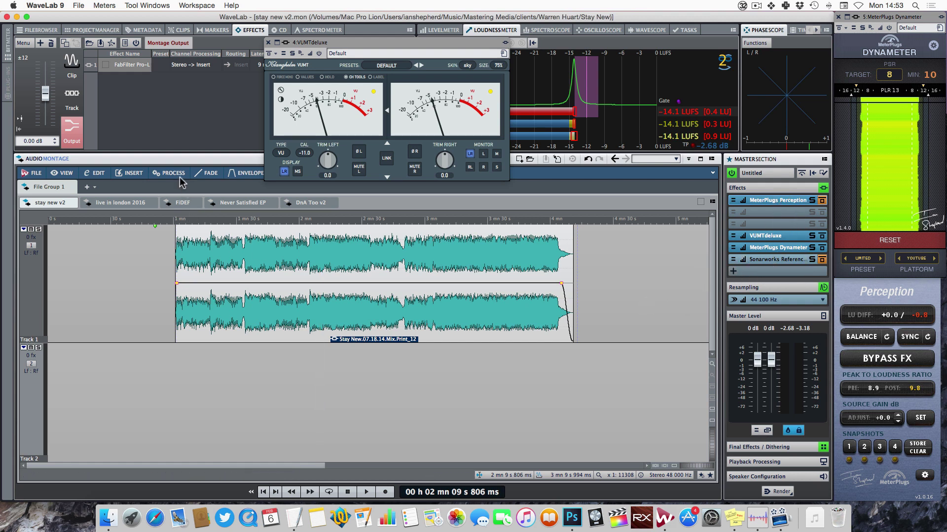
{"action": "left_click", "coordinate": [155, 285]}
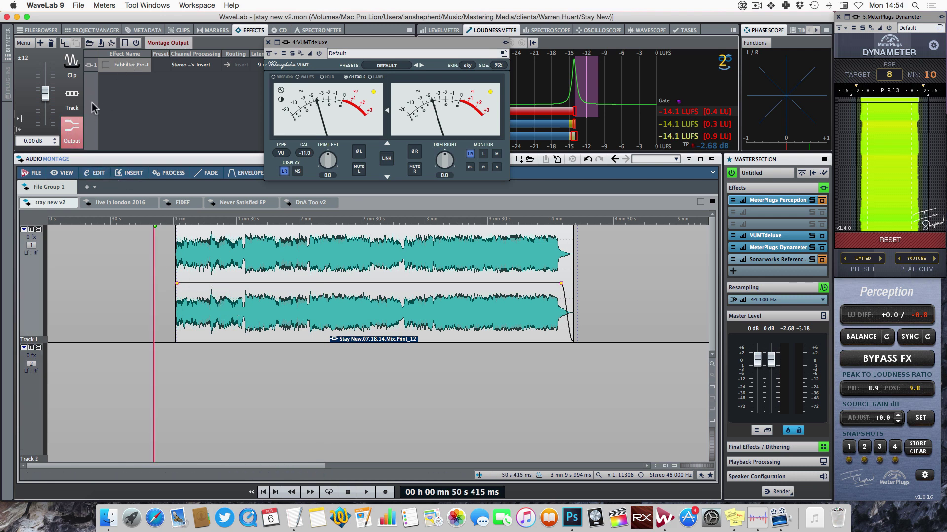
{"action": "left_click", "coordinate": [105, 64]}
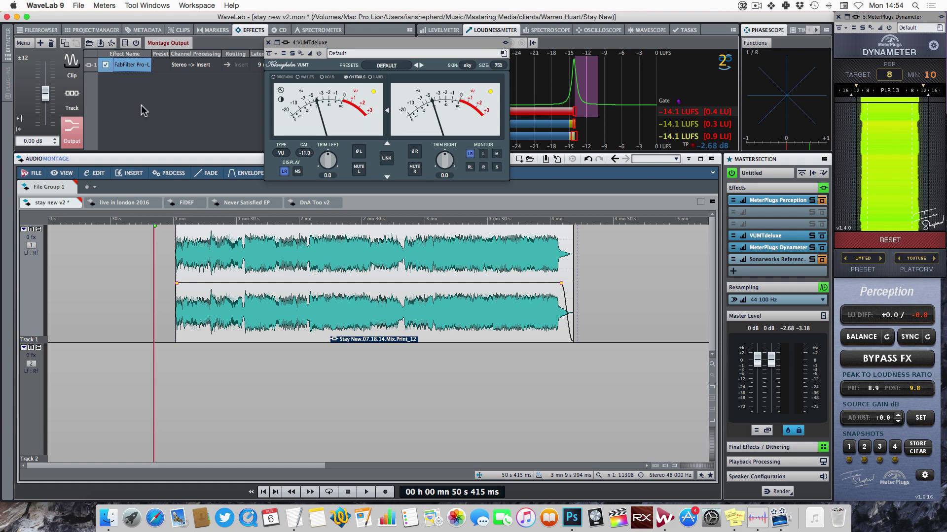
Step: Open Pro-L and review its advanced controls, limiting style, output level and ISP setting
{"action": "left_click", "coordinate": [131, 73]}
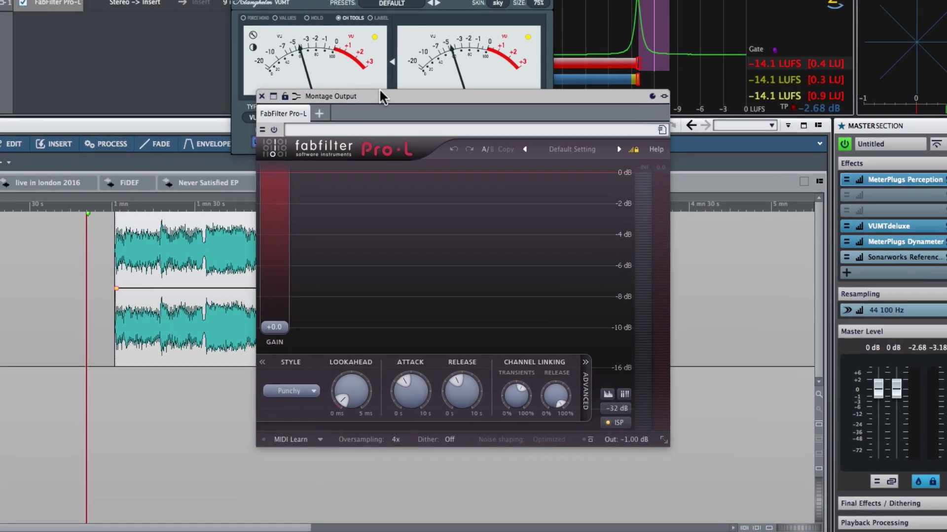
{"action": "left_click", "coordinate": [586, 386]}
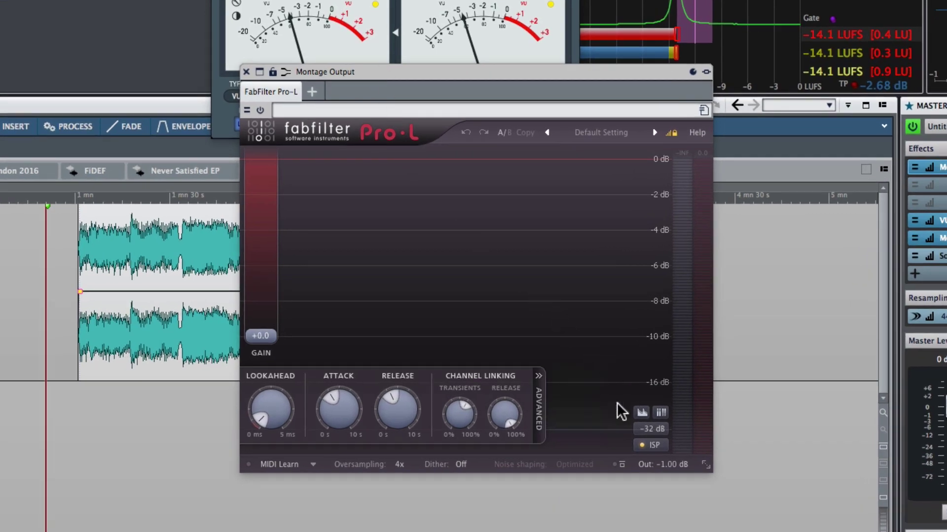
{"action": "left_click", "coordinate": [253, 412]}
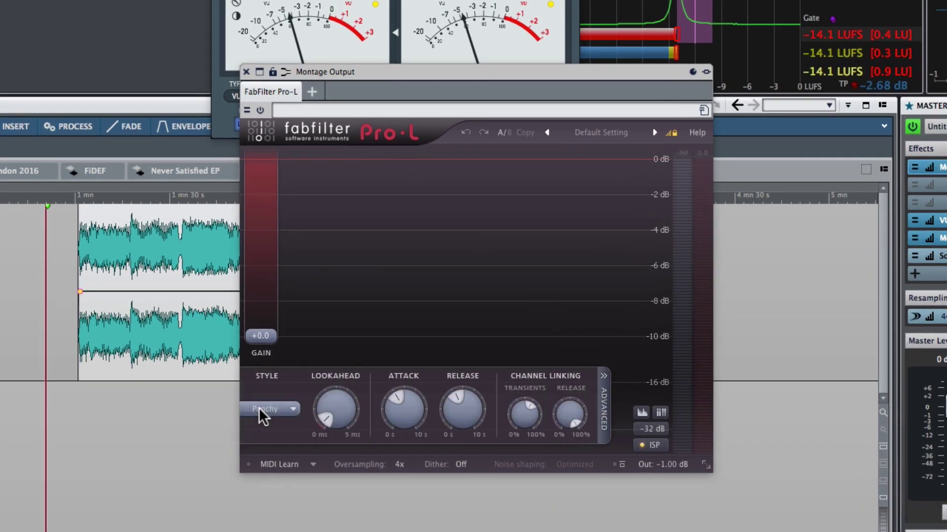
{"action": "left_click", "coordinate": [267, 410]}
{"action": "left_click", "coordinate": [348, 327]}
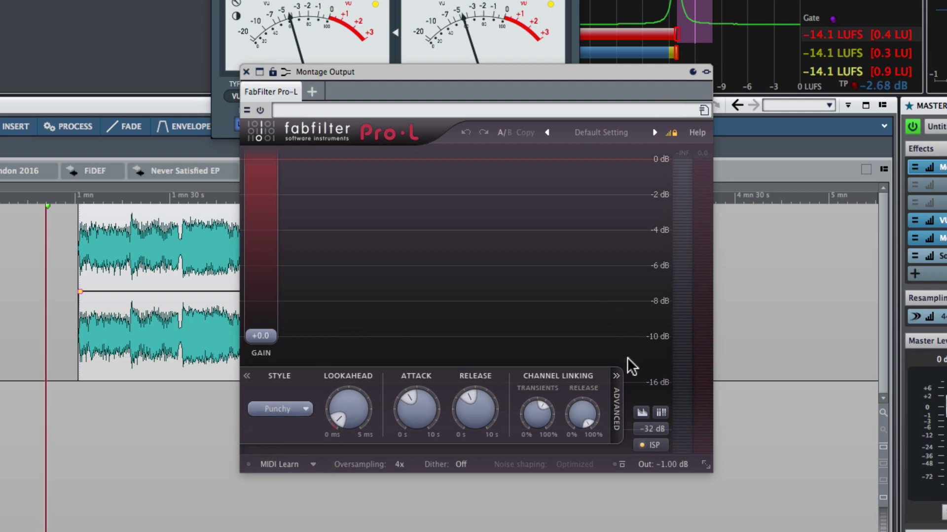
{"action": "left_click", "coordinate": [617, 408]}
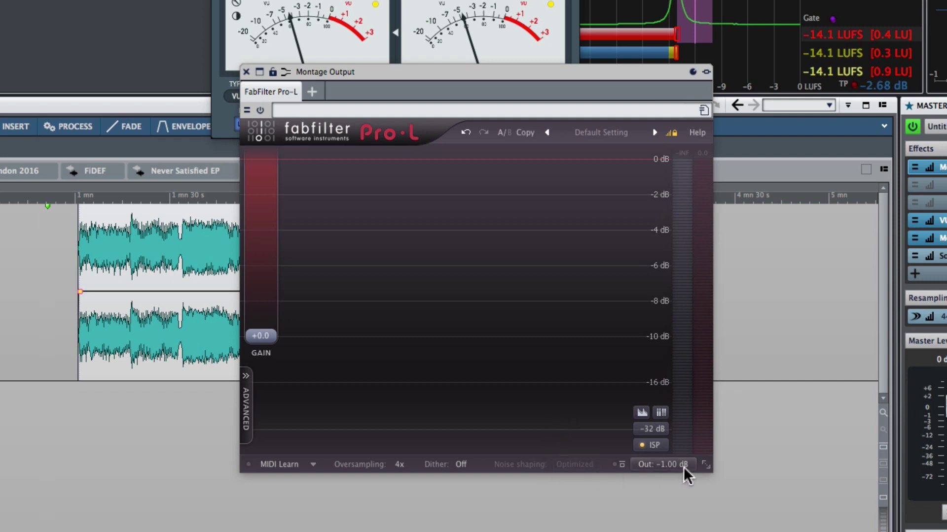
{"action": "mouse_move", "coordinate": [672, 464]}
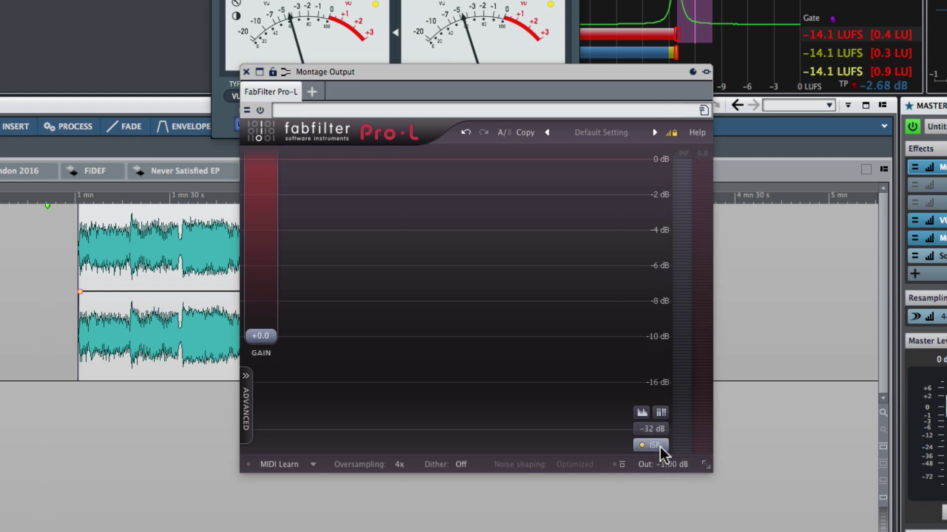
{"action": "mouse_move", "coordinate": [660, 446]}
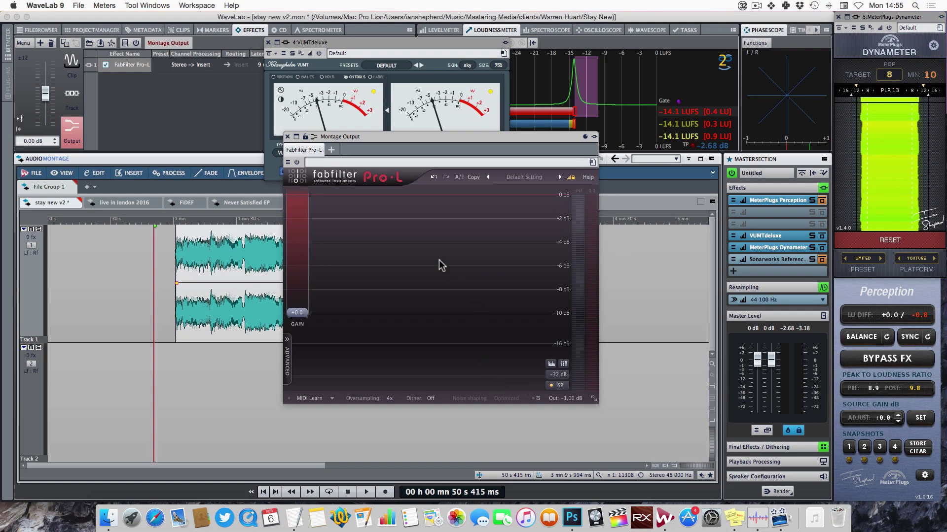
{"action": "left_click", "coordinate": [287, 137]}
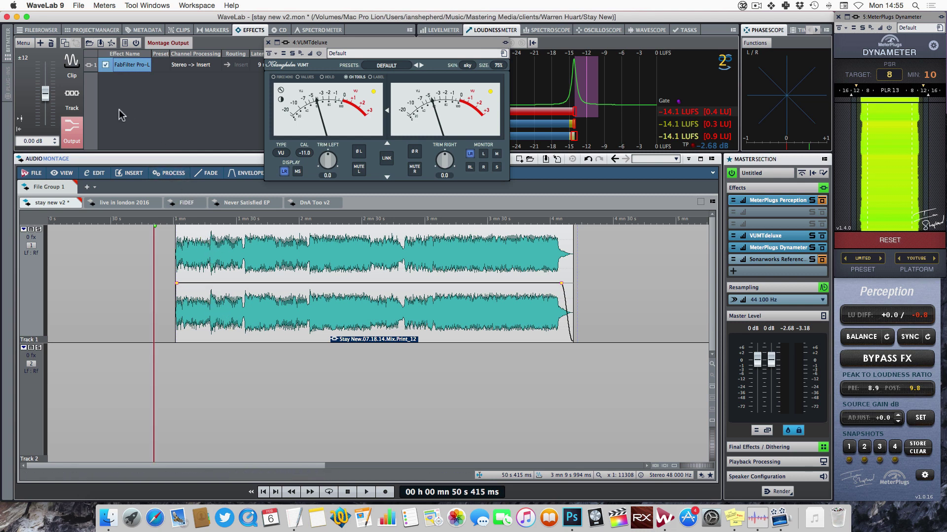
Step: Enable the Gain effect on the Stay New clip and check its gain setting
{"action": "left_click", "coordinate": [259, 314]}
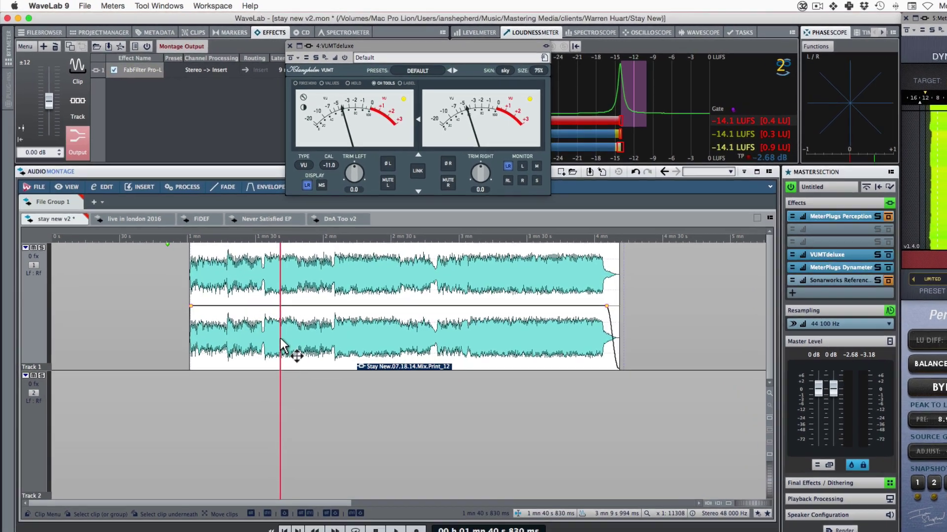
{"action": "left_click", "coordinate": [81, 71]}
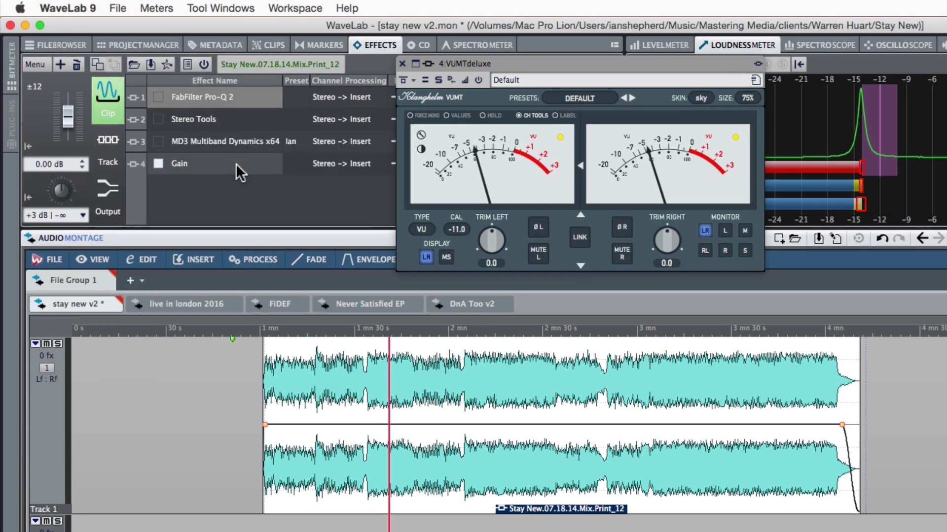
{"action": "left_click", "coordinate": [195, 164]}
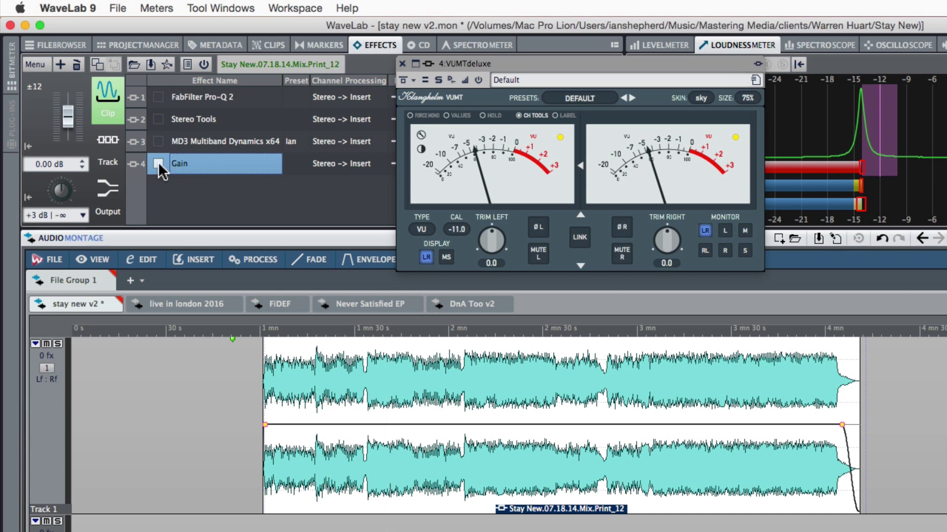
{"action": "double_click", "coordinate": [205, 164]}
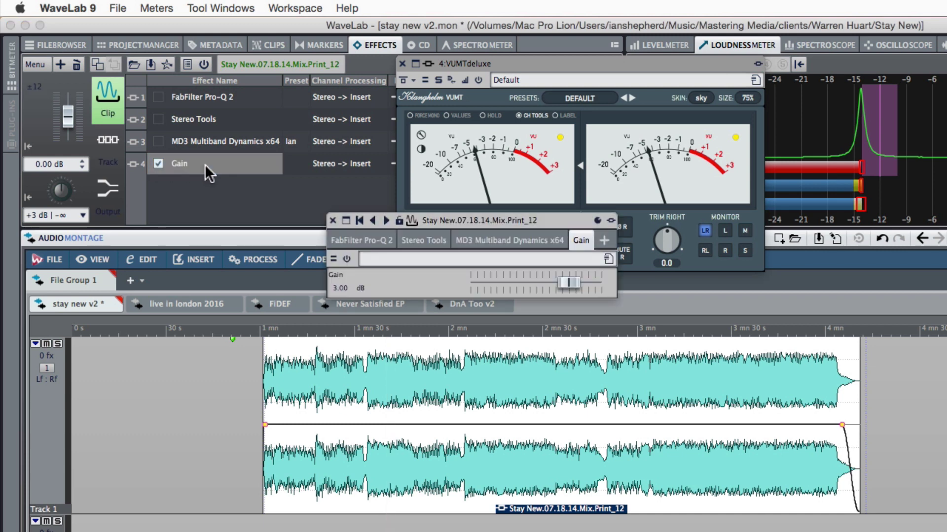
{"action": "left_click", "coordinate": [331, 220]}
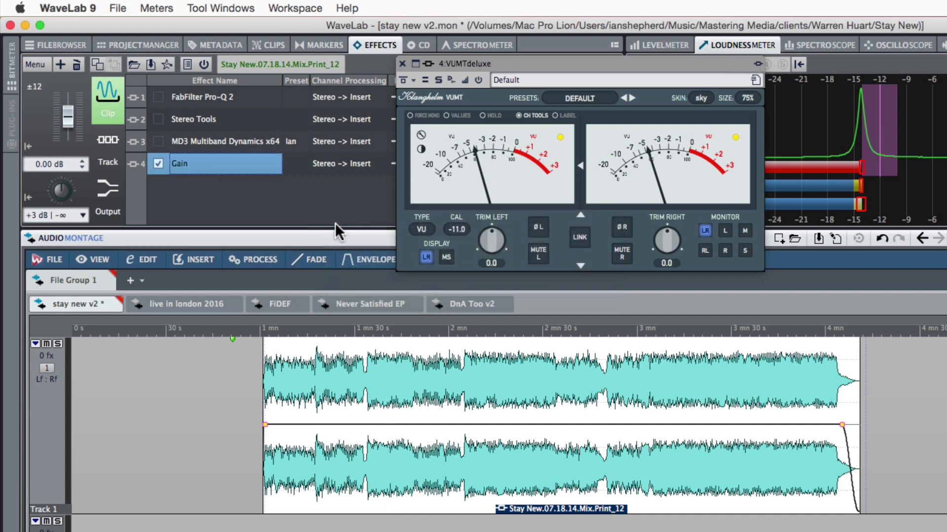
Step: Play the clip from about 1 min 30 s and examine the limiting in Pro-L on the montage output
{"action": "left_click", "coordinate": [358, 334]}
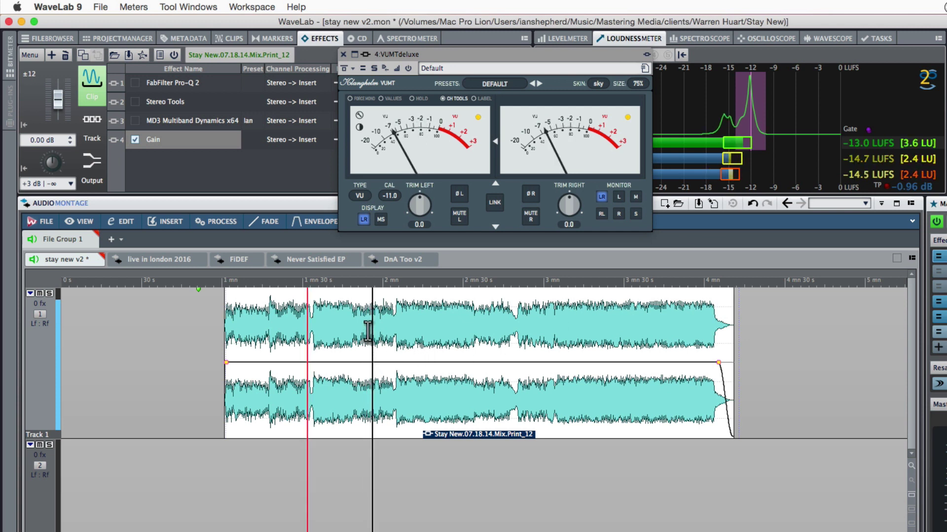
{"action": "left_click", "coordinate": [92, 163]}
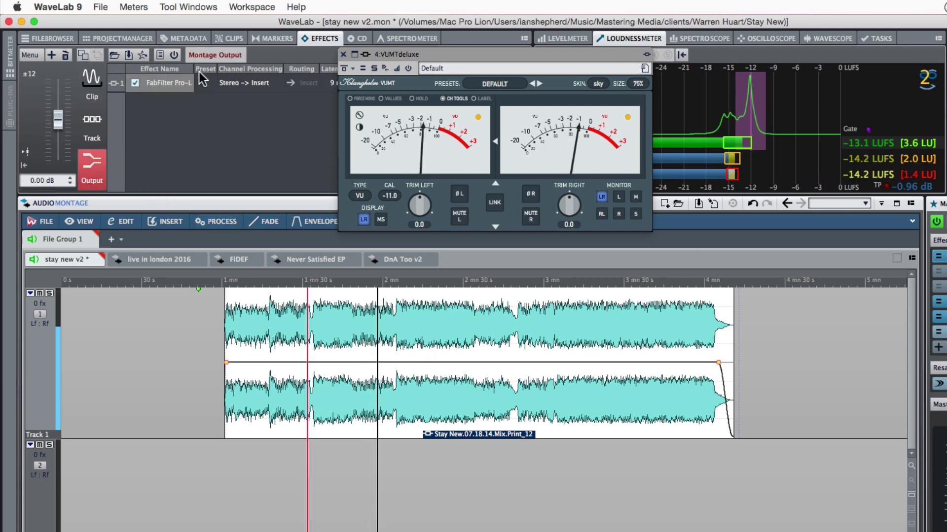
{"action": "left_click", "coordinate": [170, 84]}
{"action": "left_click", "coordinate": [172, 84]}
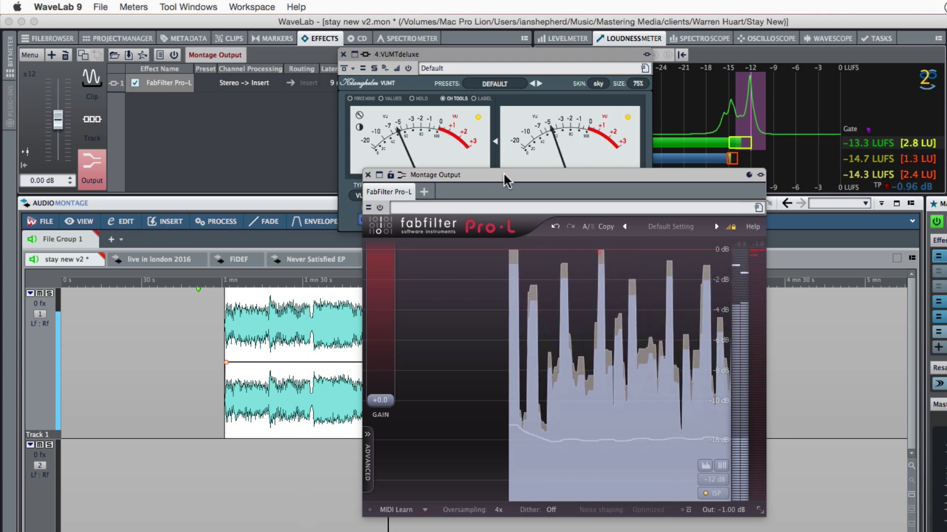
{"action": "left_click_drag", "start_coordinate": [503, 173], "coordinate": [534, 197]}
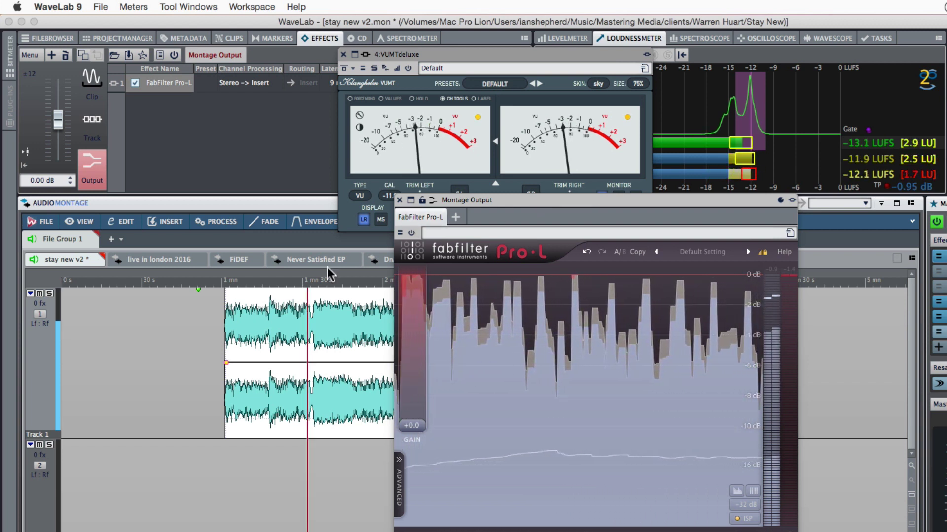
{"action": "left_click", "coordinate": [201, 318]}
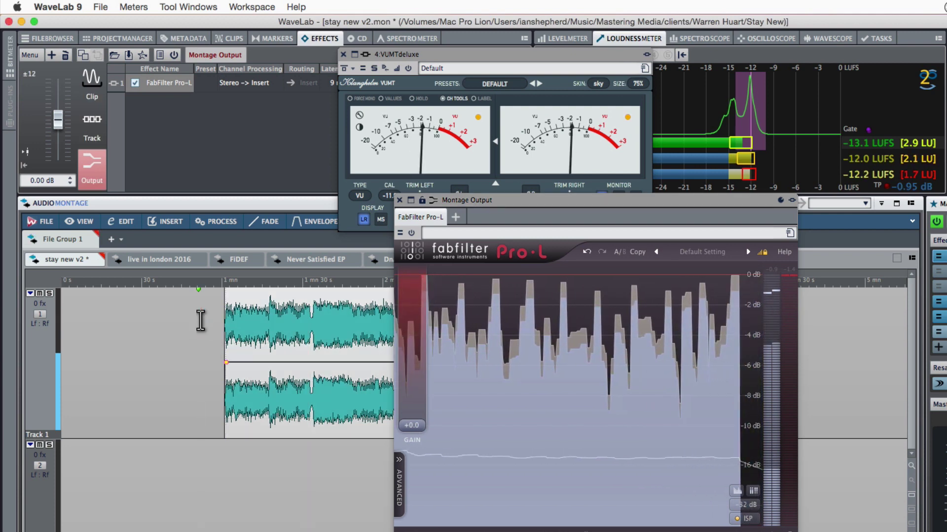
{"action": "left_click", "coordinate": [400, 200]}
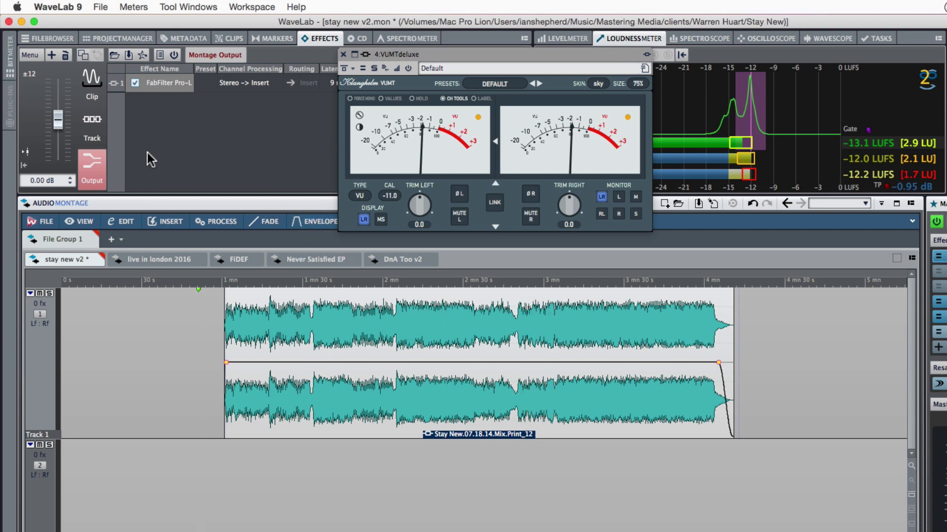
Step: Show the clip's effects and audition the song from about 3 min 25 s to examine its loudness
{"action": "left_click", "coordinate": [100, 91]}
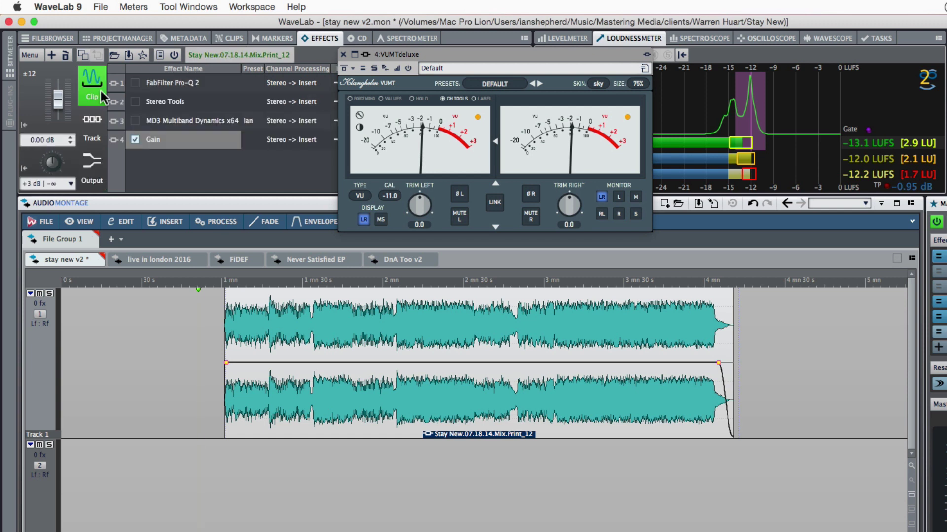
{"action": "left_click", "coordinate": [431, 411]}
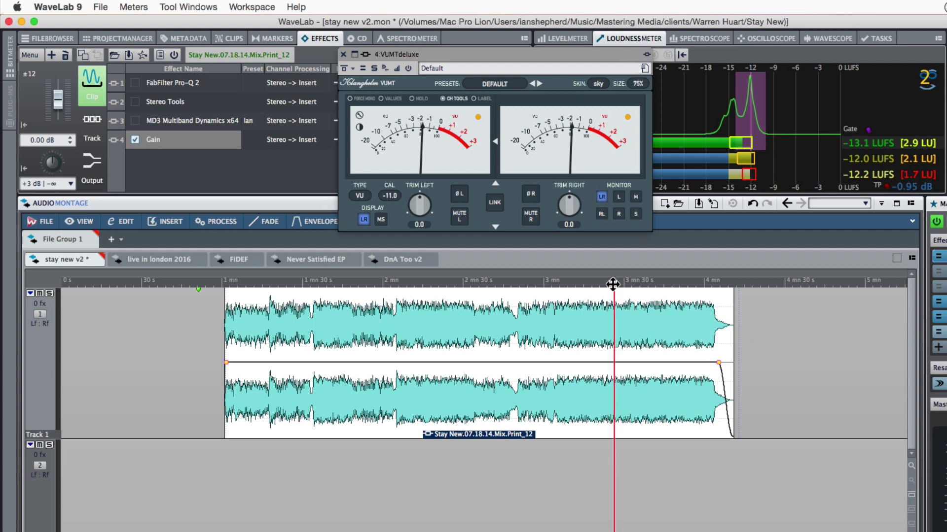
{"action": "key", "text": "space"}
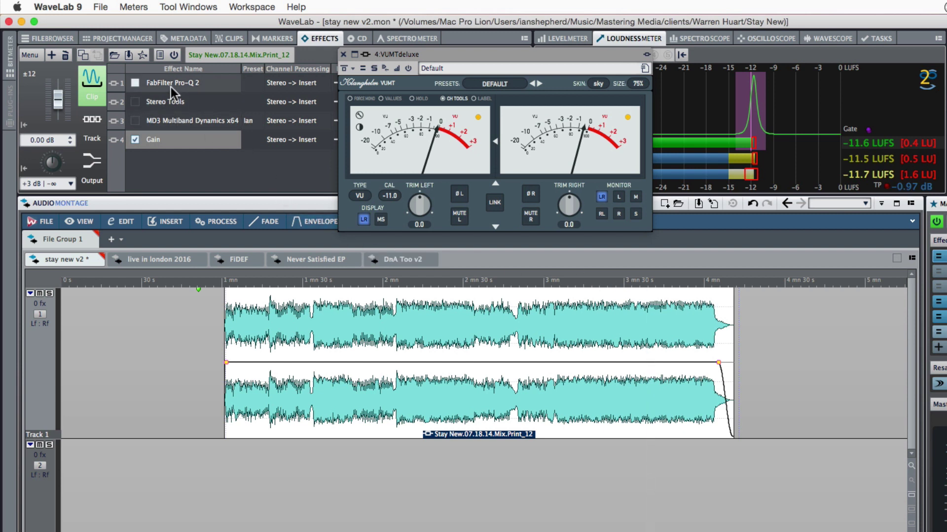
Step: Enable FabFilter Pro-Q 2 on the clip and open its EQ curve, placing its window below the meters
{"action": "left_click", "coordinate": [134, 82]}
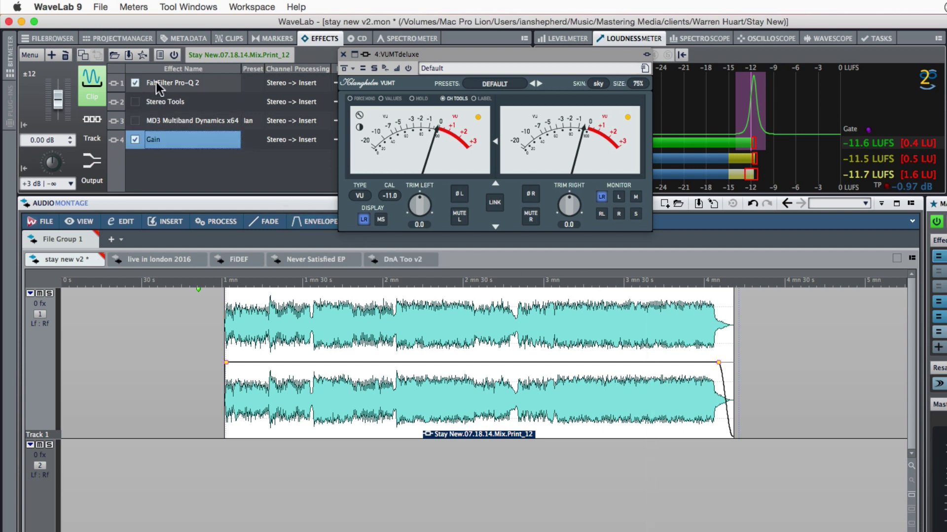
{"action": "left_click", "coordinate": [181, 84]}
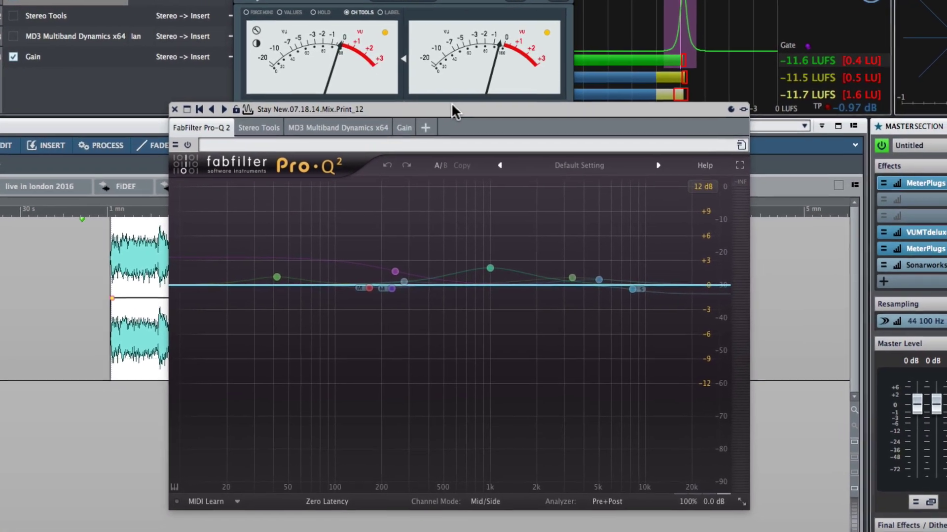
{"action": "left_click_drag", "start_coordinate": [550, 189], "coordinate": [591, 166]}
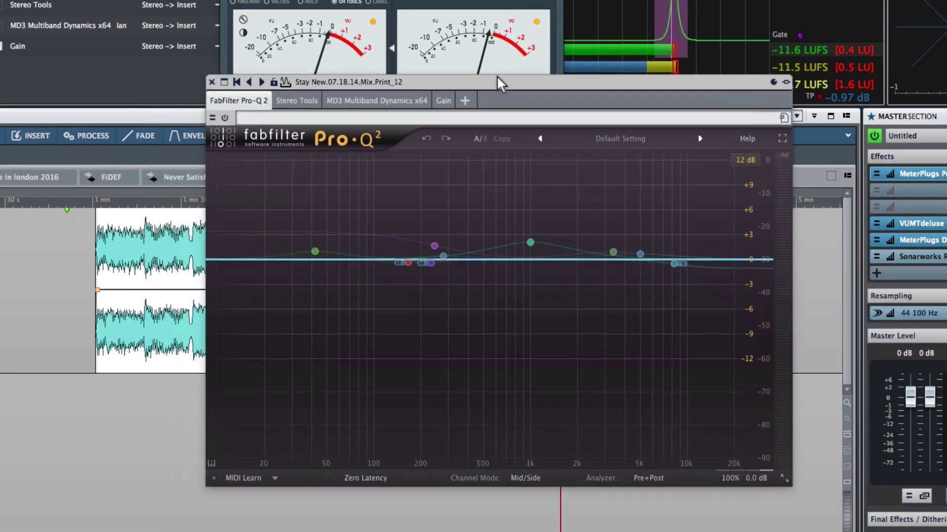
{"action": "left_click_drag", "start_coordinate": [498, 79], "coordinate": [456, 96]}
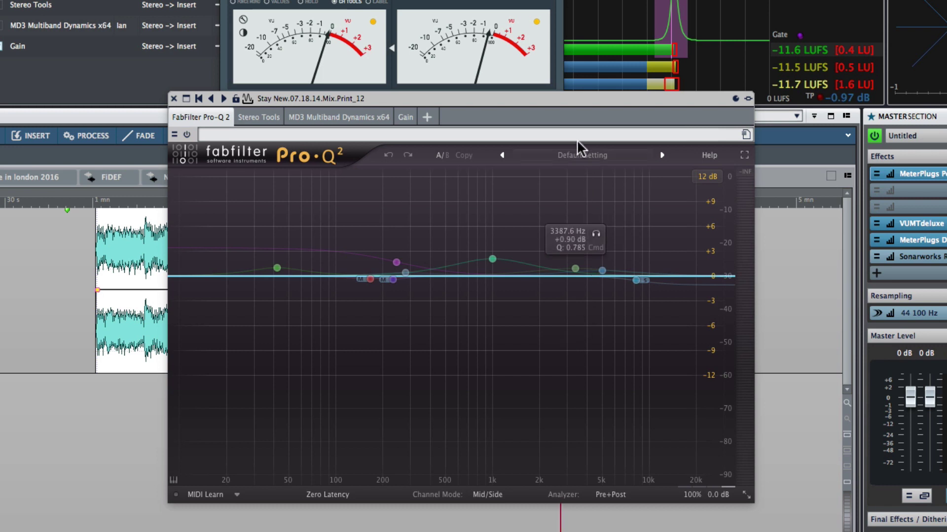
Step: Enable the 5 kHz bell band with its +0.72 dB boost in the Pro-Q 2 curve
{"action": "mouse_move", "coordinate": [537, 96]}
{"action": "left_mouse_down"}
{"action": "mouse_move", "coordinate": [549, 90]}
{"action": "mouse_move", "coordinate": [541, 112]}
{"action": "left_mouse_up"}
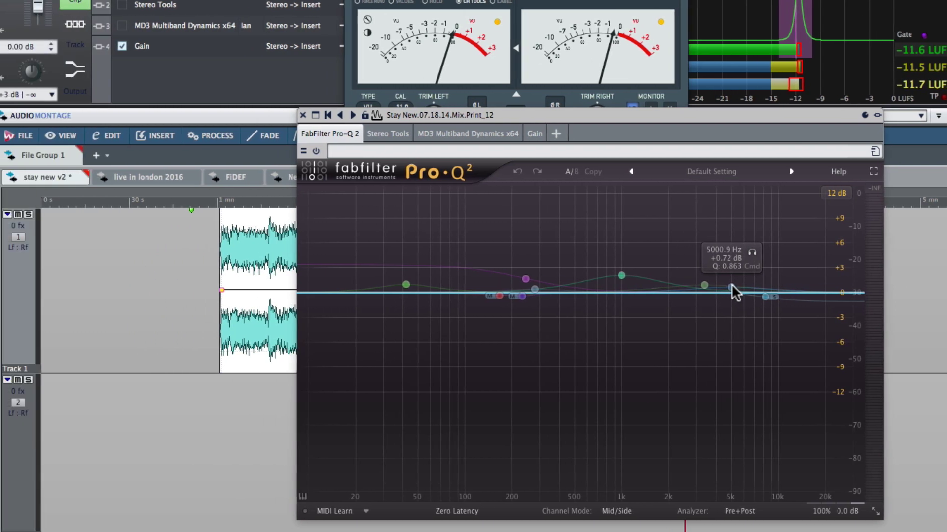
{"action": "left_click", "coordinate": [606, 287]}
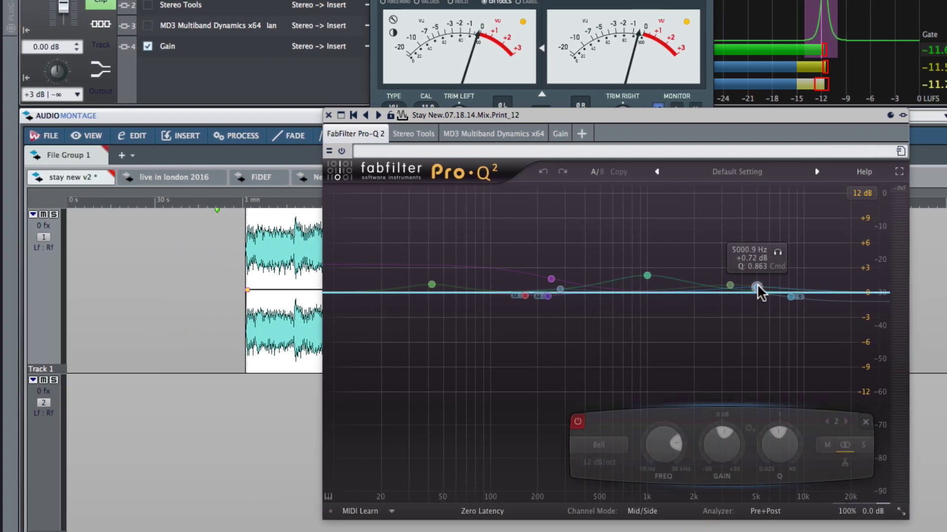
{"action": "left_click", "coordinate": [579, 422]}
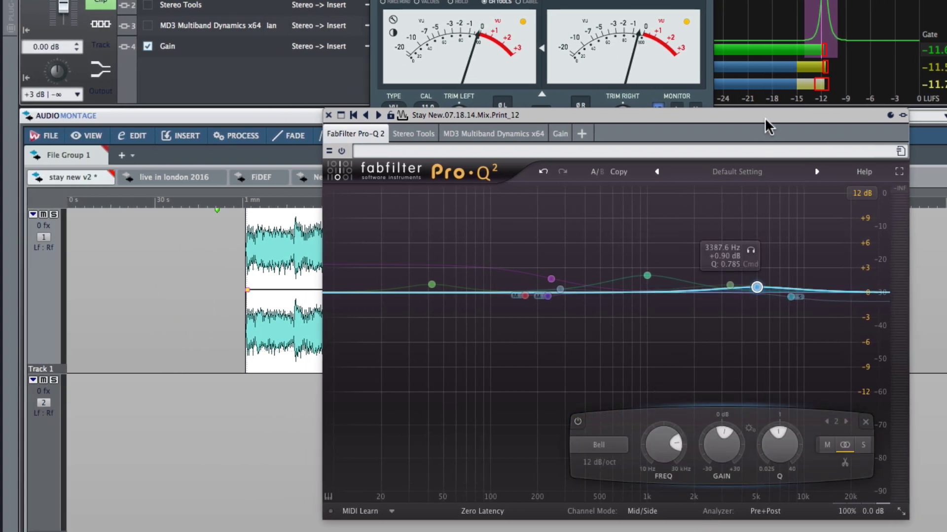
Step: Uncover the end of the song and audition from about 3 min 35 s, comparing the 5 kHz band off and on
{"action": "left_click_drag", "start_coordinate": [765, 117], "coordinate": [494, 83]}
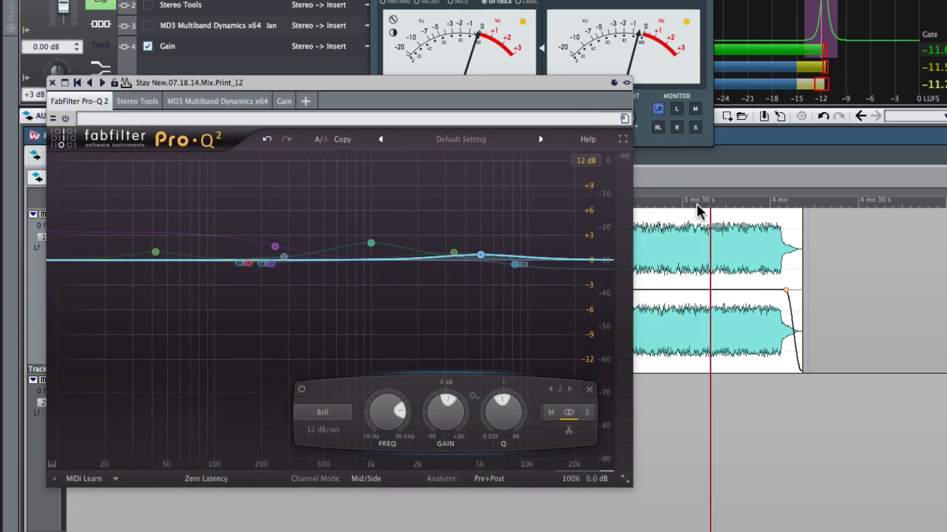
{"action": "left_click", "coordinate": [697, 204]}
{"action": "key", "text": "space"}
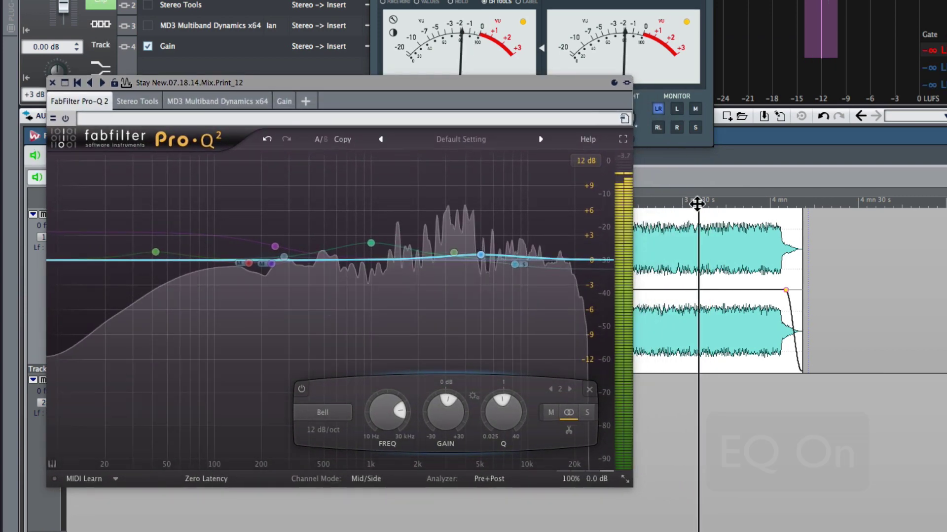
{"action": "mouse_move", "coordinate": [481, 255]}
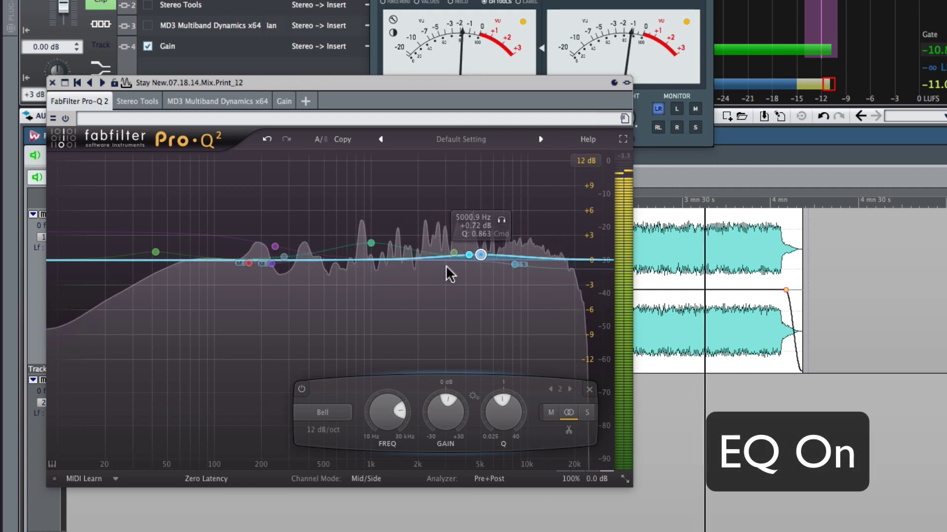
{"action": "left_click", "coordinate": [302, 389]}
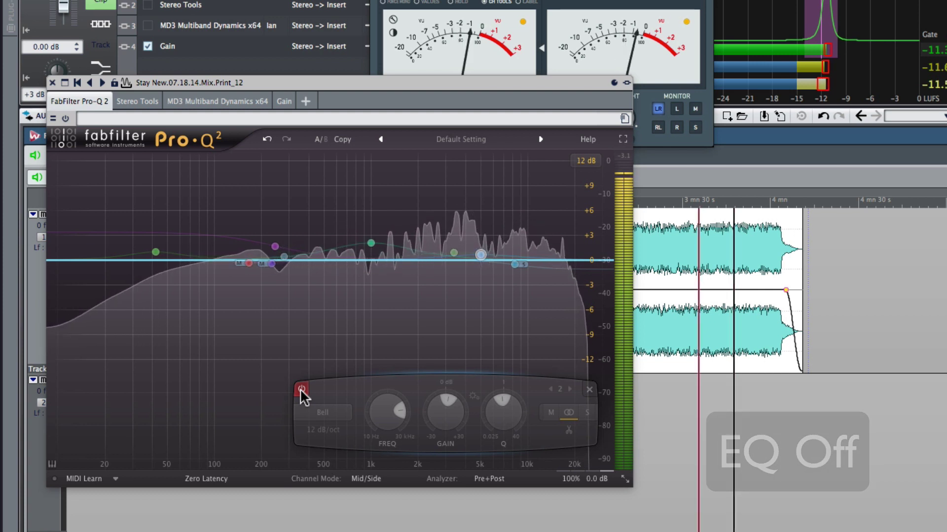
{"action": "left_click", "coordinate": [302, 389]}
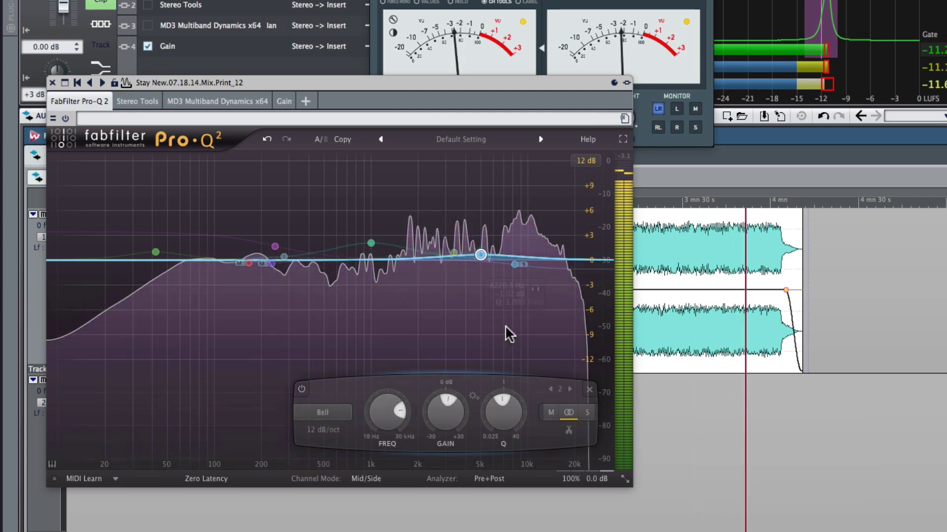
{"action": "key", "text": "space"}
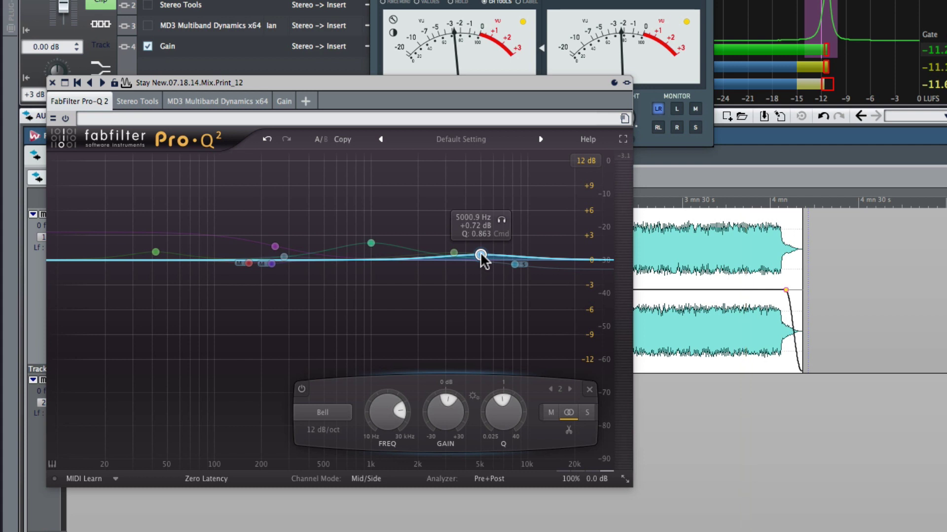
Step: Select the high shelf band near 8.2 kHz and set the EQ display range to 6 dB
{"action": "left_click", "coordinate": [514, 264]}
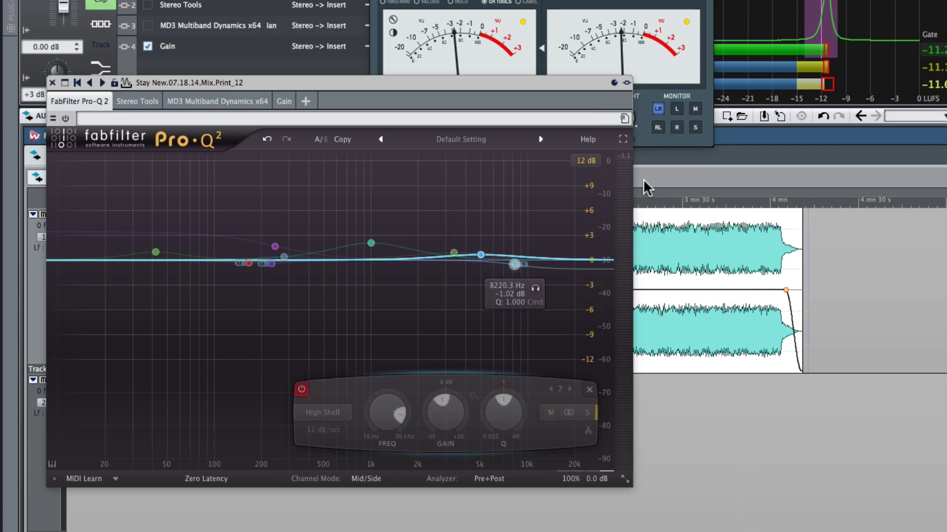
{"action": "left_click", "coordinate": [588, 162]}
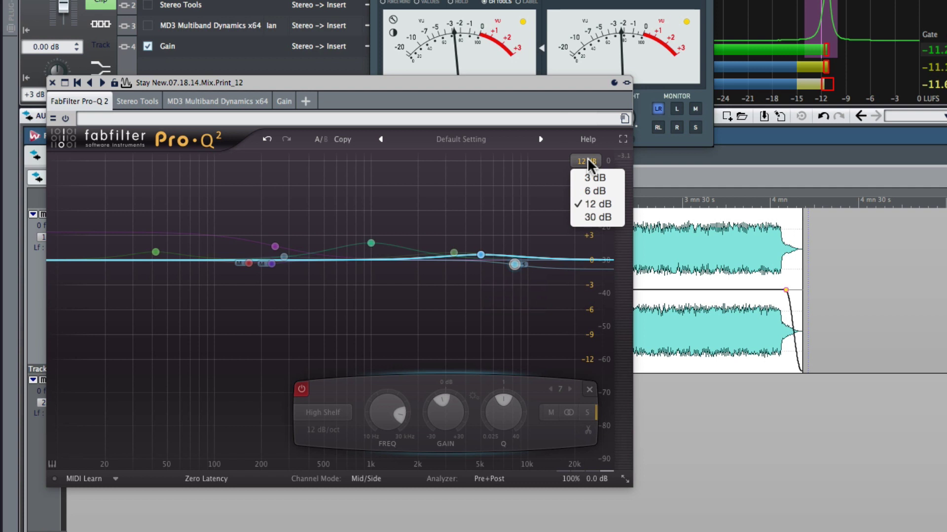
{"action": "left_click", "coordinate": [597, 187]}
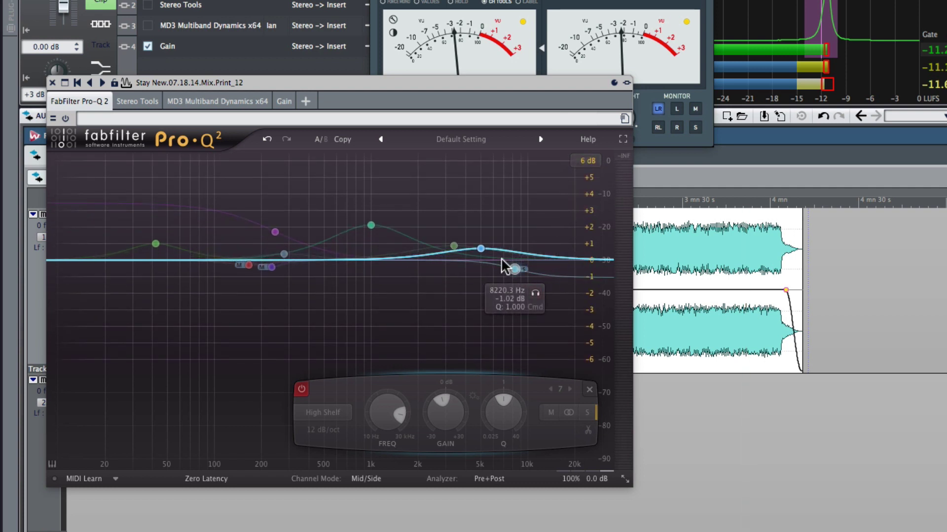
Step: Enable the side-channel high shelf at 8220 Hz with its -1.02 dB cut, and check the EQ's Mid/Side channel mode
{"action": "left_click", "coordinate": [481, 249]}
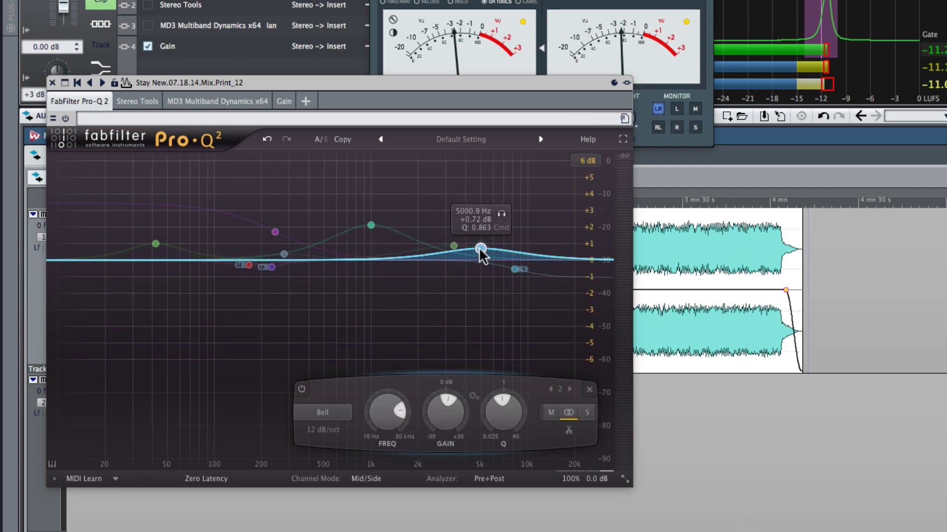
{"action": "left_click", "coordinate": [515, 270]}
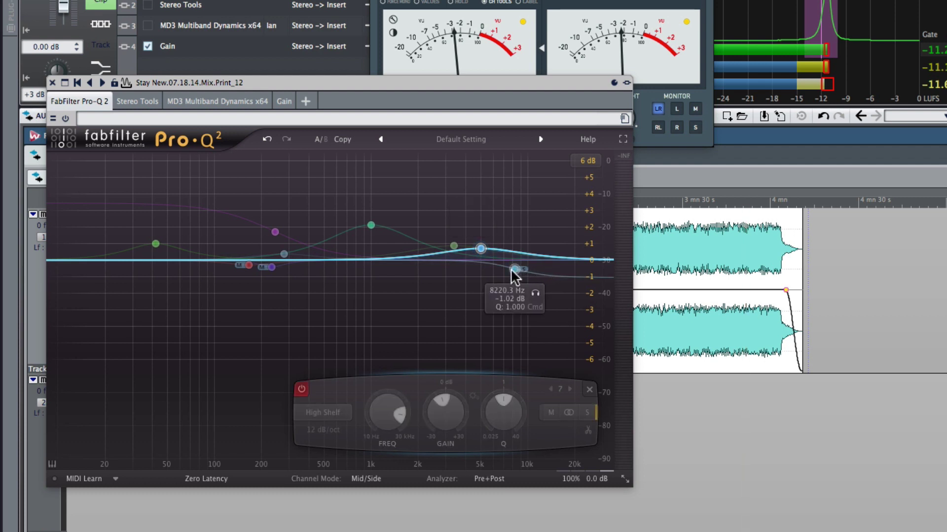
{"action": "left_click", "coordinate": [301, 389]}
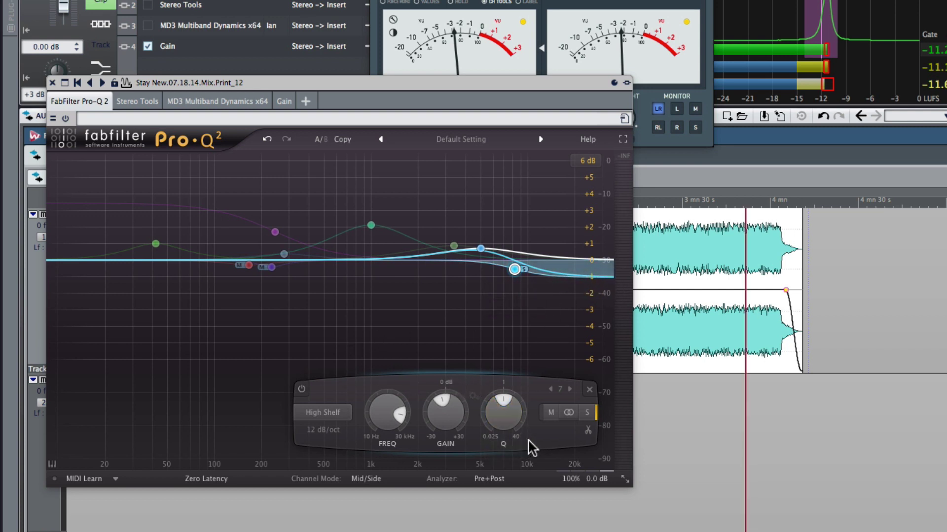
{"action": "mouse_move", "coordinate": [528, 271]}
{"action": "mouse_move", "coordinate": [484, 252]}
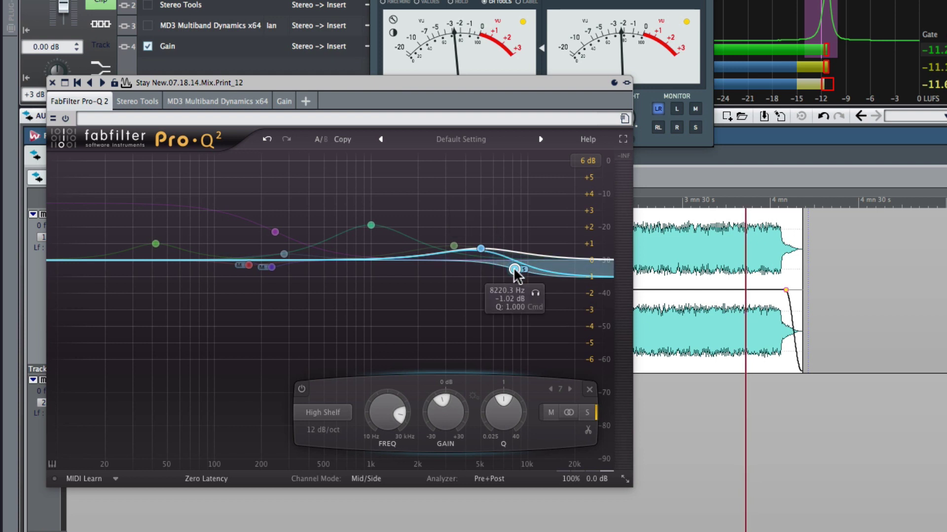
{"action": "left_click", "coordinate": [362, 478]}
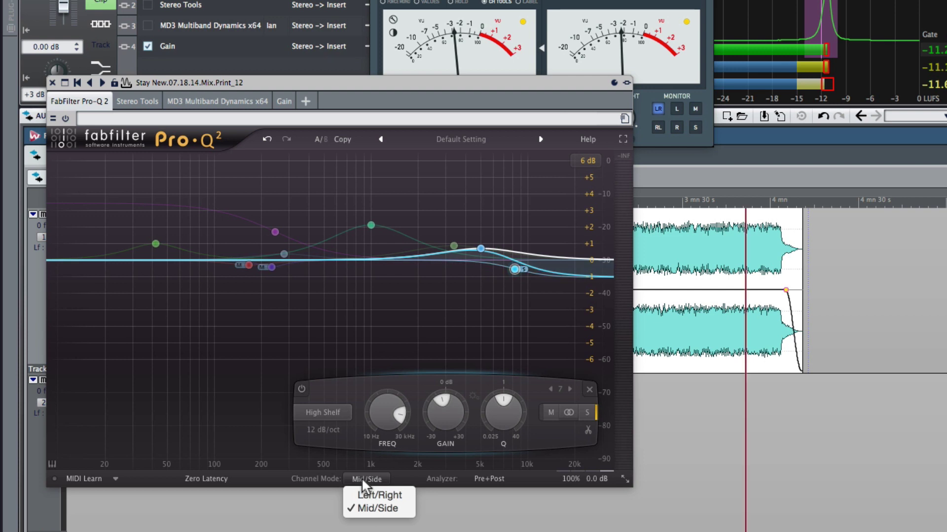
{"action": "left_click", "coordinate": [367, 478]}
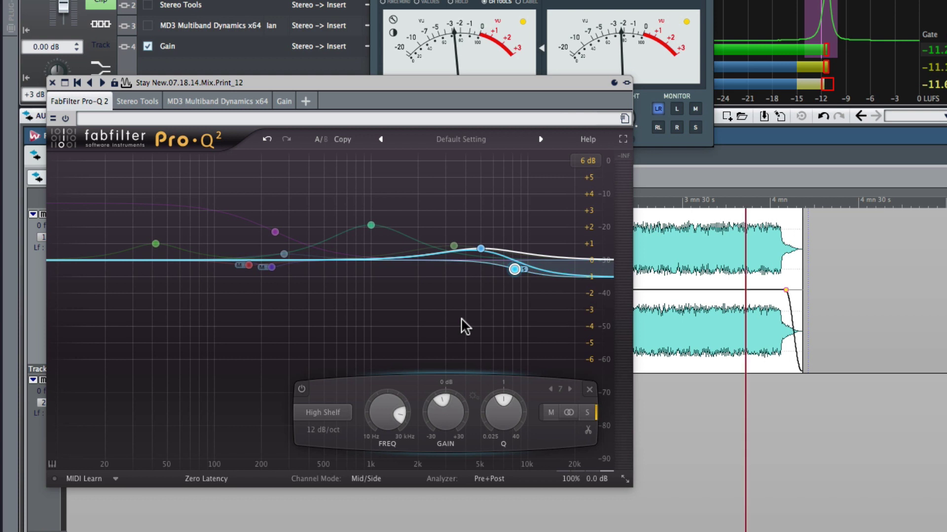
Step: Audition the song from about 3 min 32 s, comparing the 8220 Hz side shelf off and on
{"action": "left_click", "coordinate": [690, 200]}
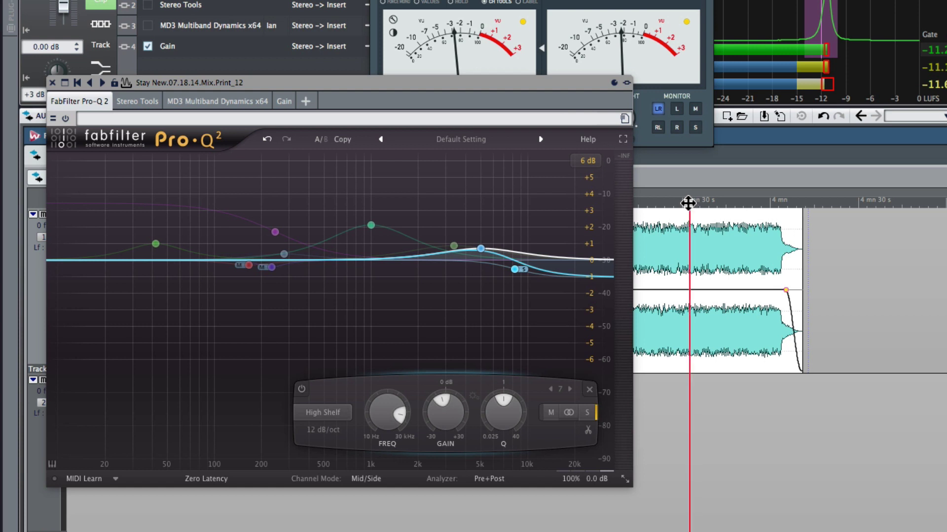
{"action": "left_click", "coordinate": [687, 203]}
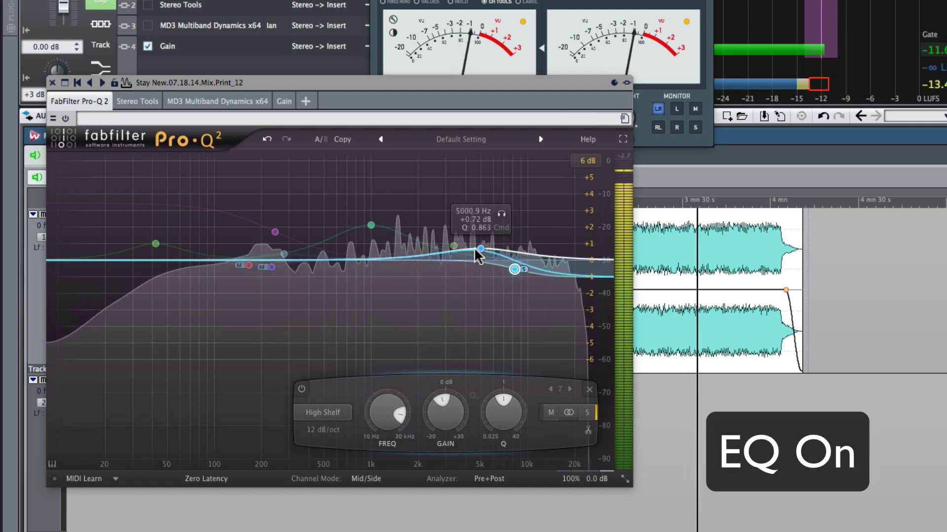
{"action": "left_click", "coordinate": [302, 389]}
{"action": "left_click", "coordinate": [303, 389]}
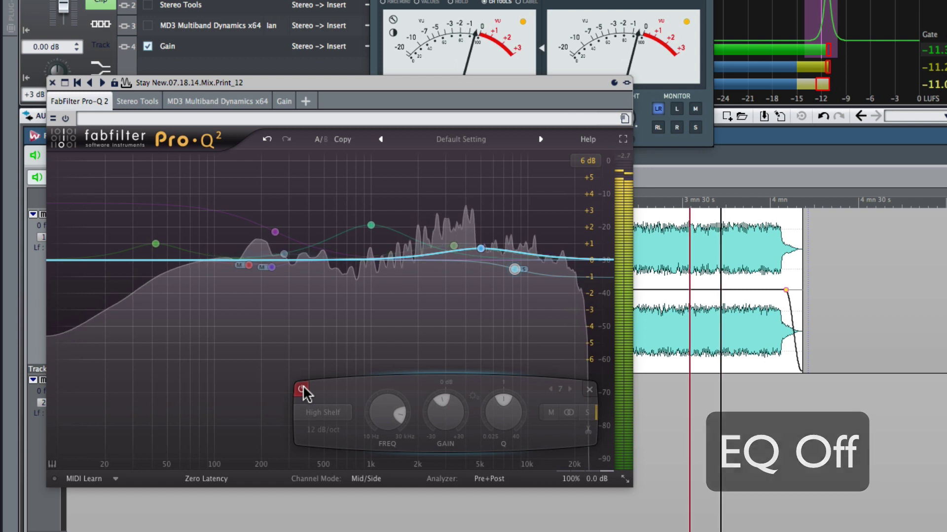
{"action": "left_click", "coordinate": [302, 389]}
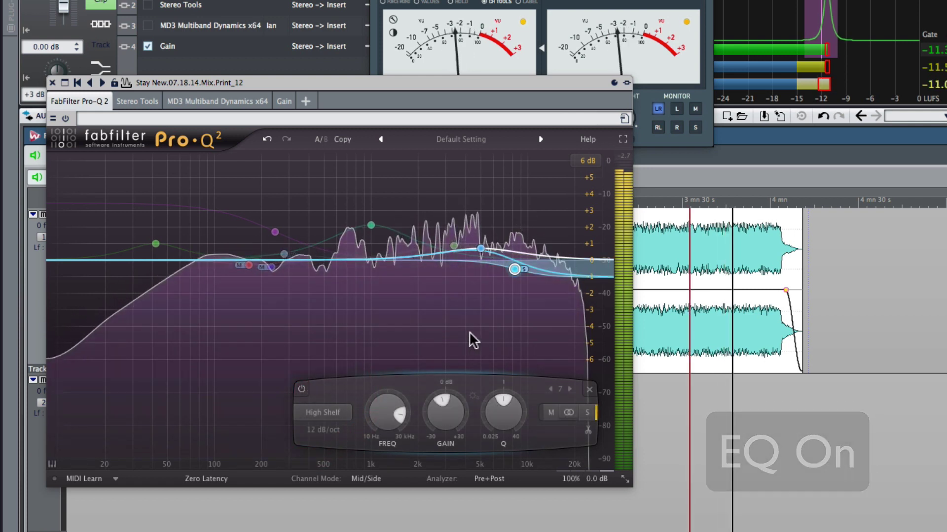
{"action": "mouse_move", "coordinate": [469, 333]}
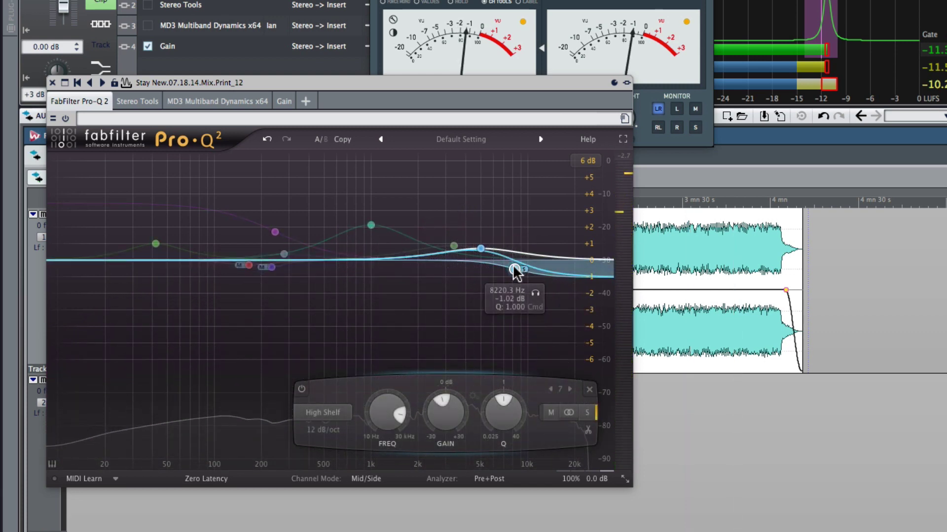
{"action": "mouse_move", "coordinate": [482, 251]}
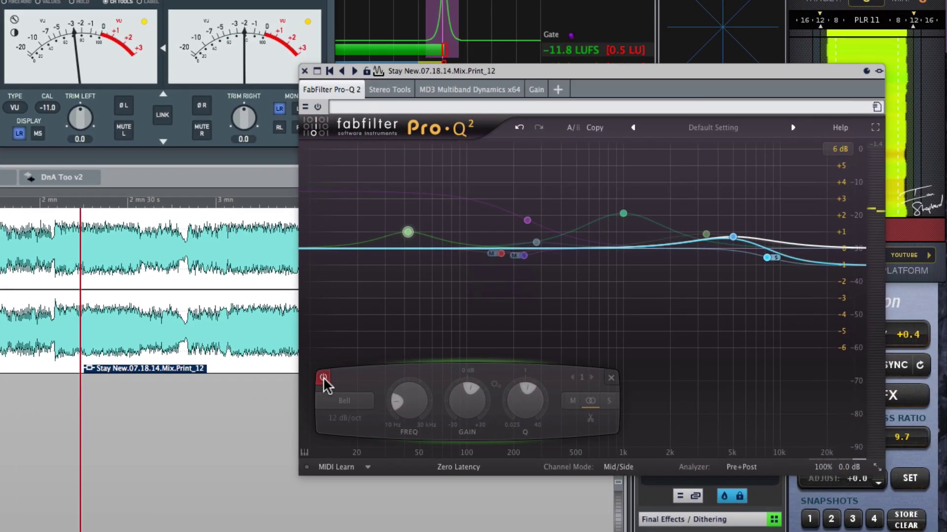
Step: Enable the low bell band near 40 Hz and audition from about 2 min 6 s, comparing that band off and on
{"action": "left_click", "coordinate": [323, 376]}
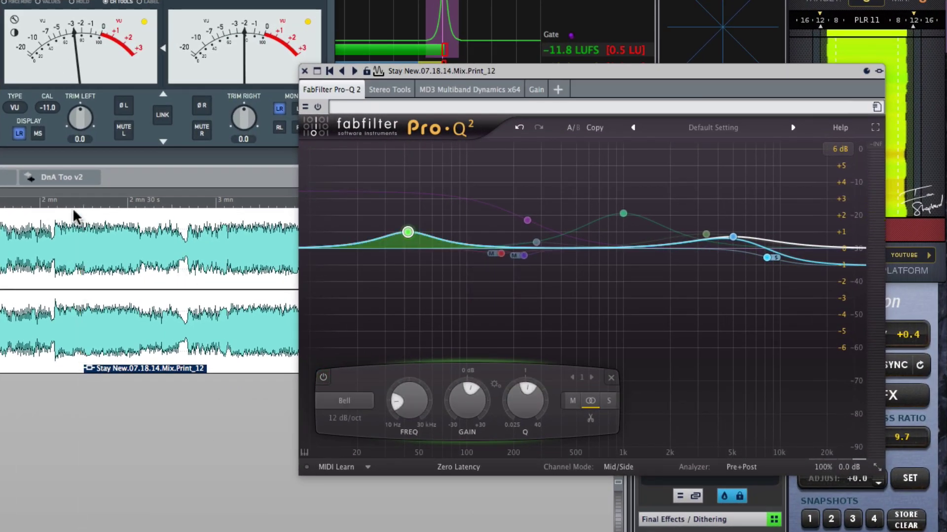
{"action": "left_click", "coordinate": [58, 202]}
{"action": "key", "text": "space"}
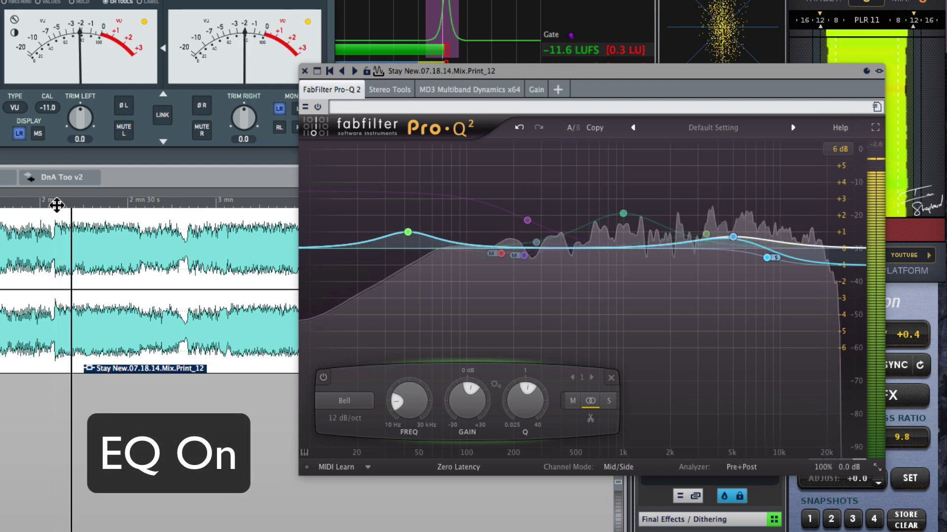
{"action": "left_click", "coordinate": [323, 378]}
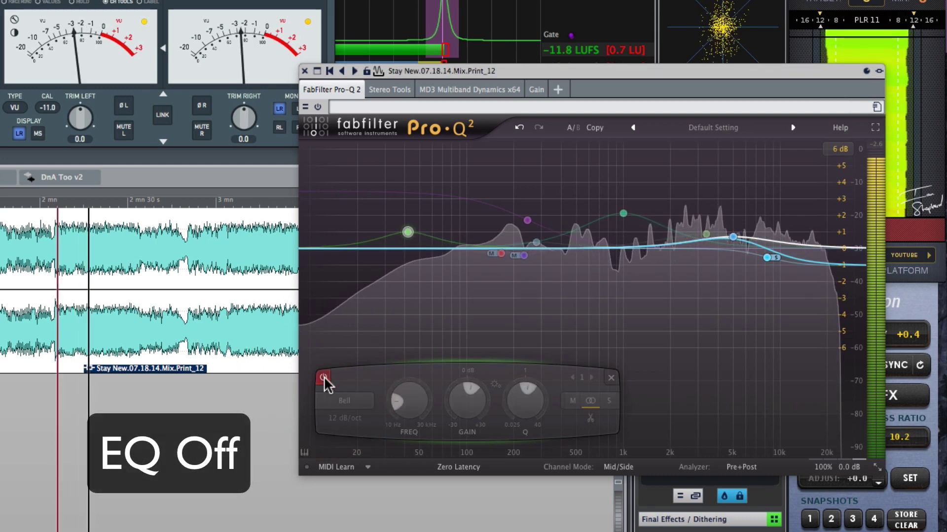
{"action": "left_click", "coordinate": [324, 378]}
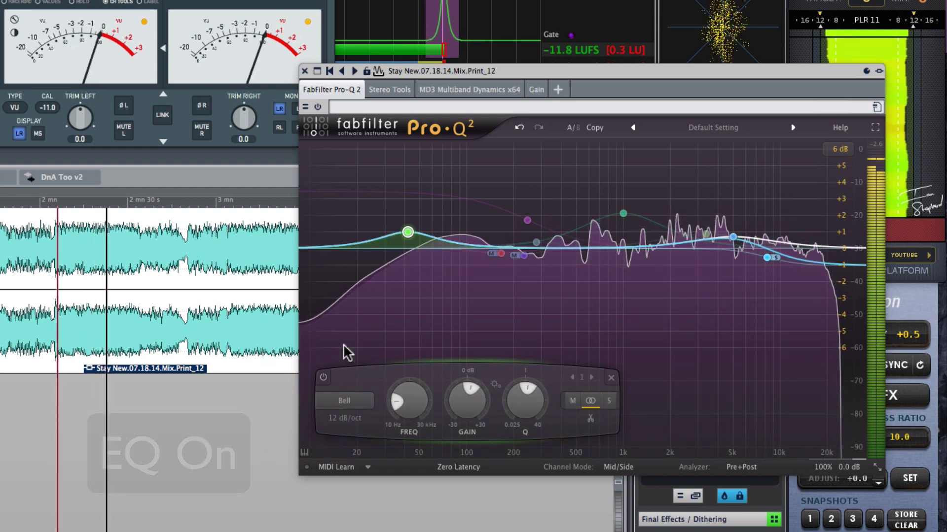
{"action": "left_click", "coordinate": [343, 344]}
{"action": "key", "text": "space"}
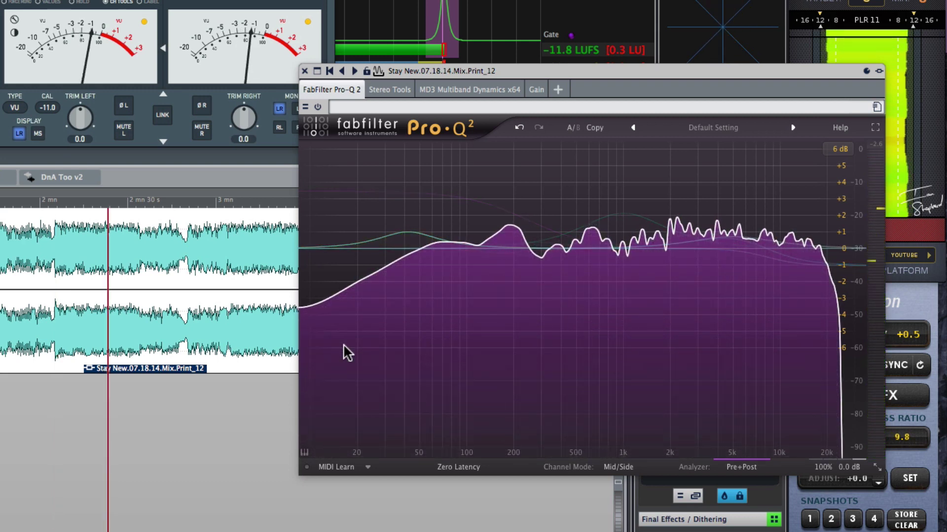
{"action": "left_click", "coordinate": [409, 231]}
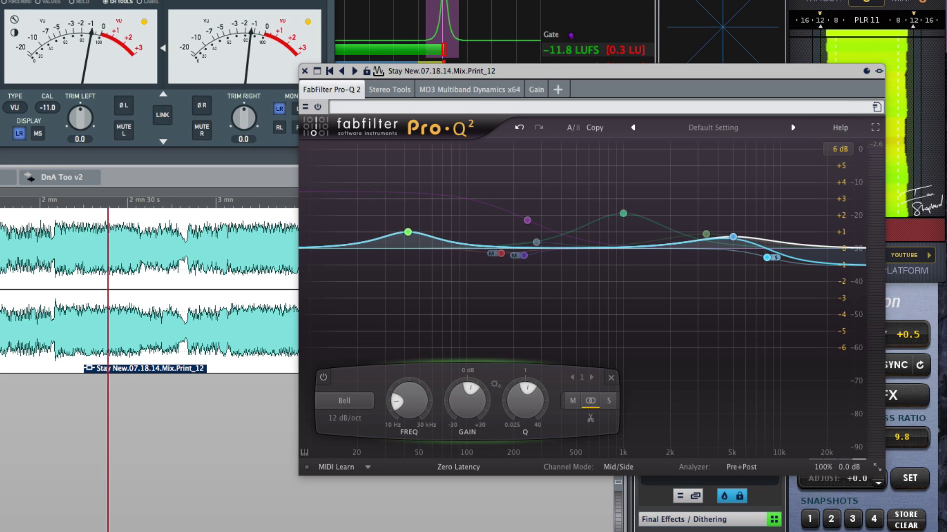
Step: Examine the compressor settings of MD3 Multiband Dynamics and close the clip's effect window
{"action": "left_click_drag", "start_coordinate": [520, 72], "coordinate": [229, 99]}
{"action": "left_click", "coordinate": [209, 117]}
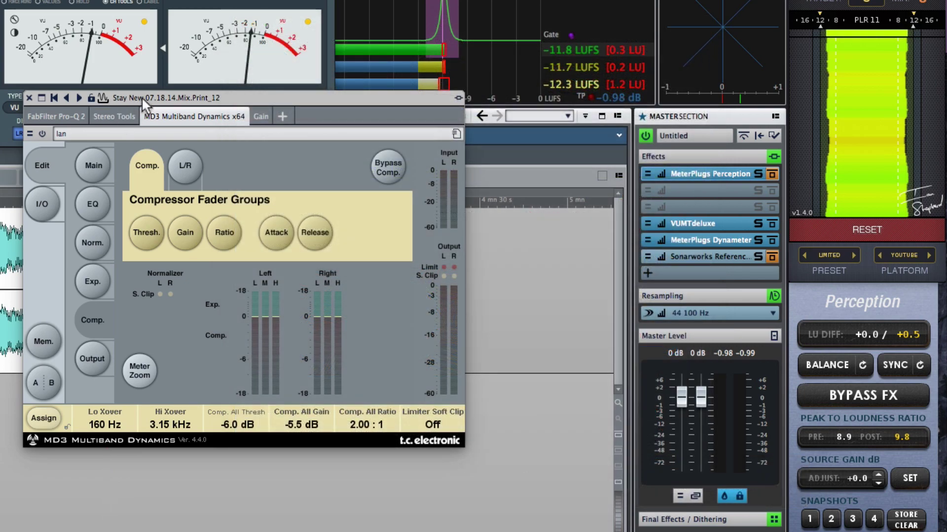
{"action": "left_click_drag", "start_coordinate": [141, 97], "coordinate": [248, 110]}
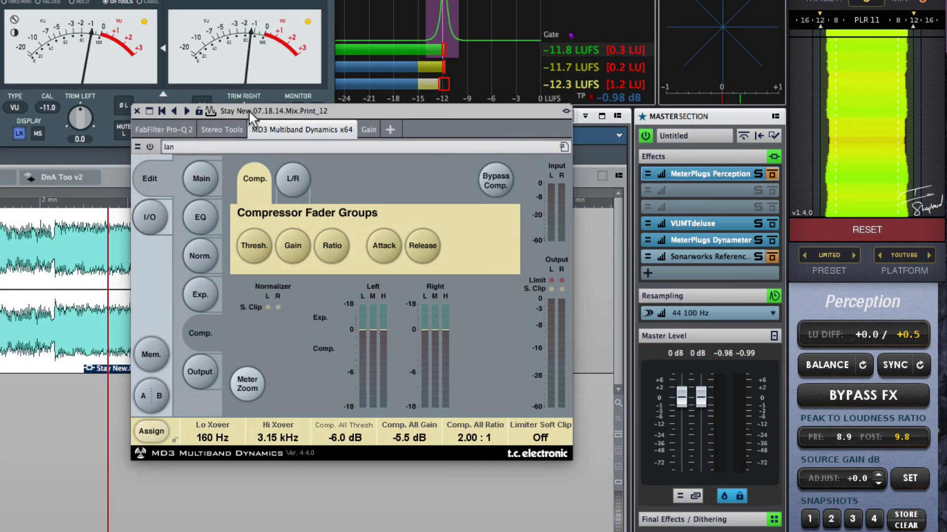
{"action": "left_click", "coordinate": [137, 112]}
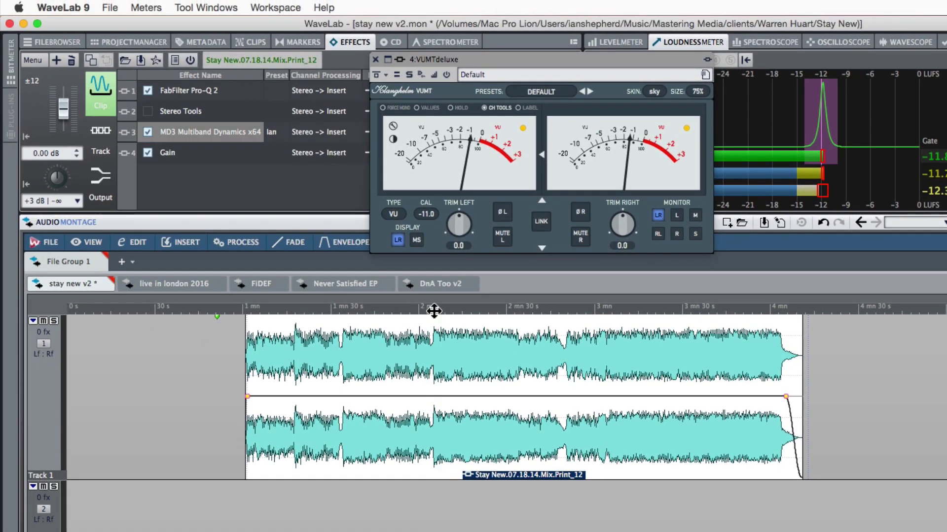
Step: Audition the song from about 2 min 5 s, comparing MD3 Multiband Dynamics x64 on and off, and stop playback
{"action": "left_click", "coordinate": [434, 311]}
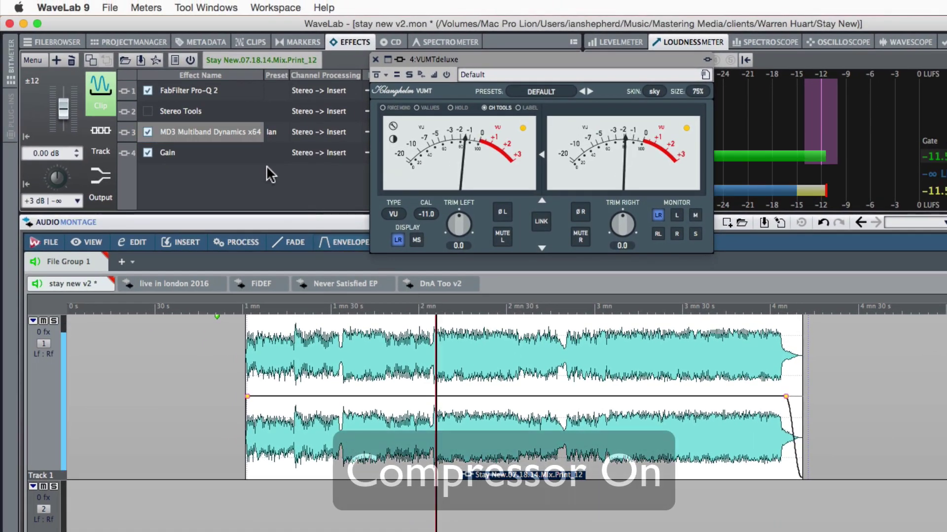
{"action": "left_click", "coordinate": [147, 132]}
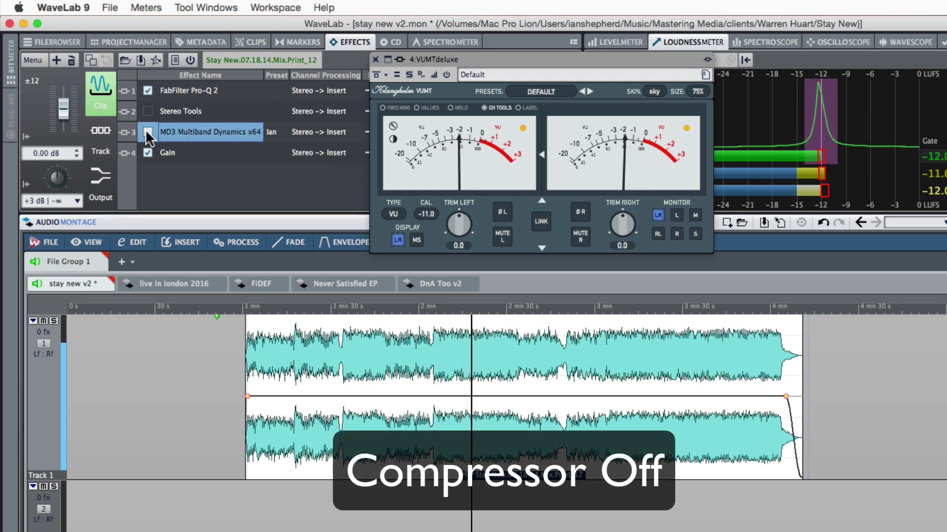
{"action": "left_click", "coordinate": [147, 132]}
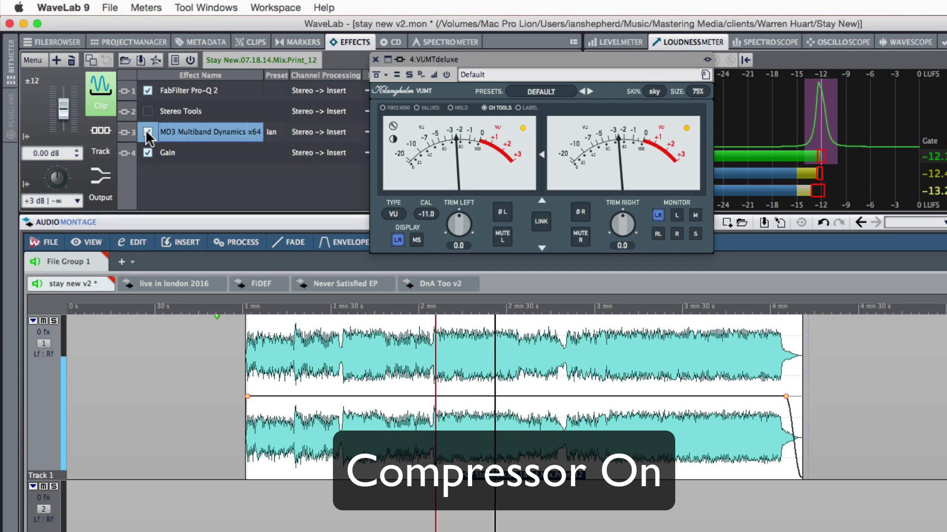
{"action": "left_click", "coordinate": [148, 132]}
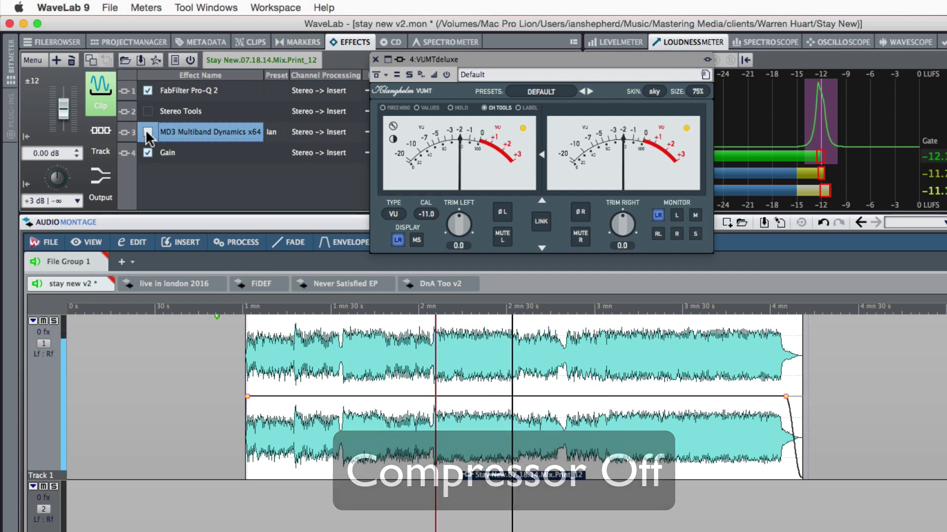
{"action": "left_click", "coordinate": [147, 133]}
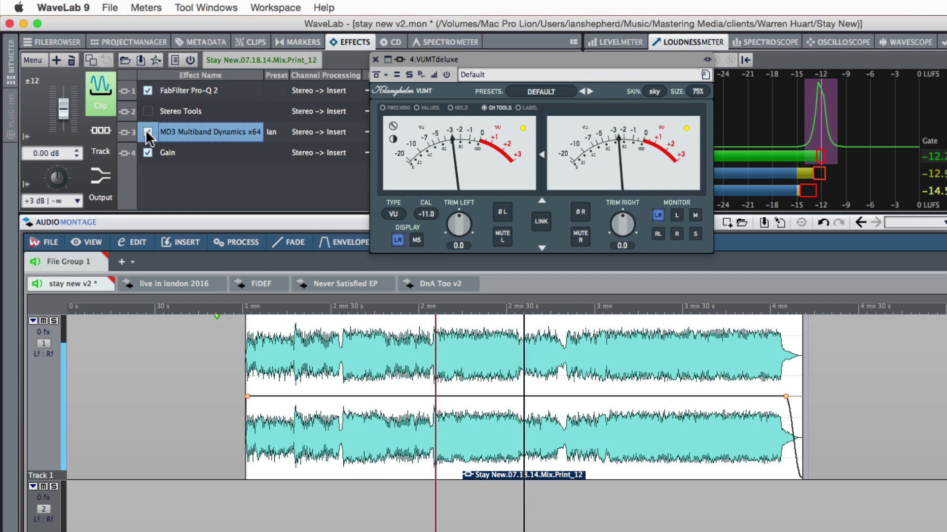
{"action": "key", "text": "space"}
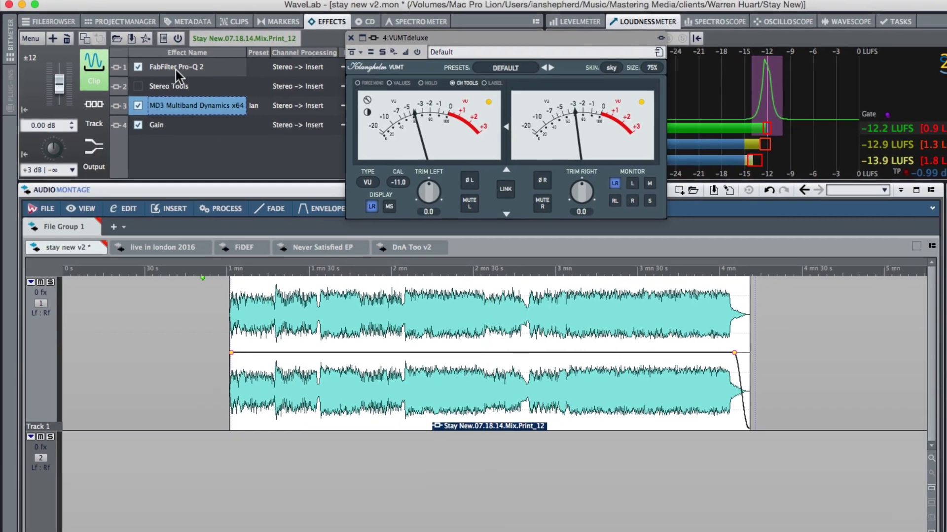
Step: Open the clip's FabFilter Pro-Q 2 with its window clear of the song's ending, and audition from about 3 min 32 s
{"action": "left_click", "coordinate": [188, 93]}
{"action": "double_click", "coordinate": [169, 57]}
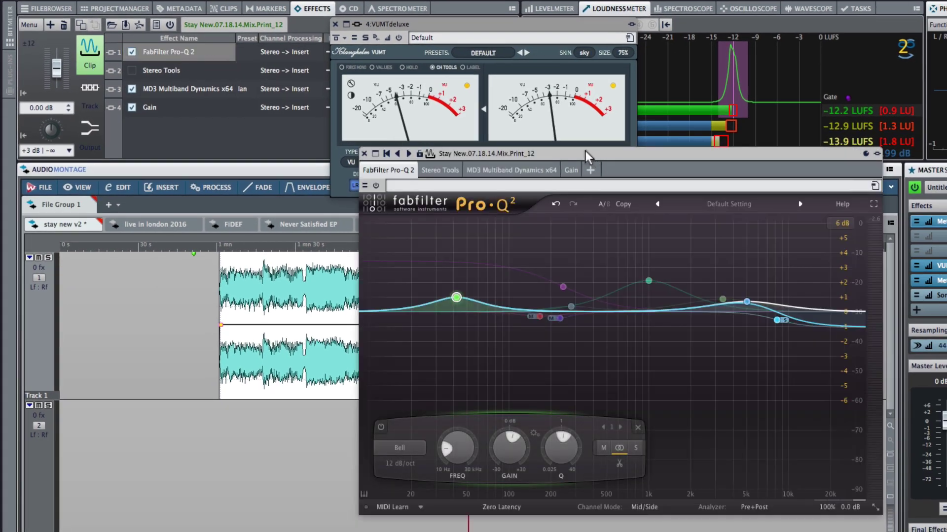
{"action": "left_click_drag", "start_coordinate": [586, 151], "coordinate": [486, 158]}
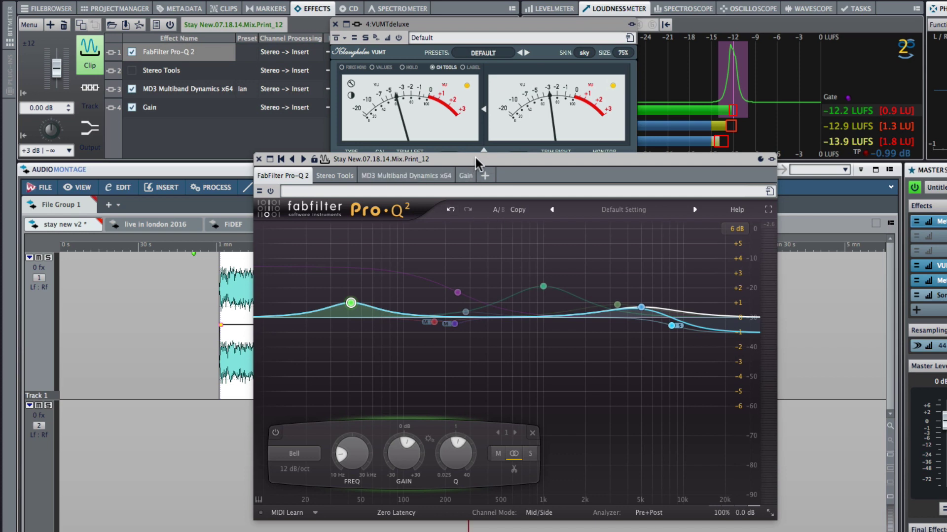
{"action": "left_click_drag", "start_coordinate": [476, 158], "coordinate": [283, 140]}
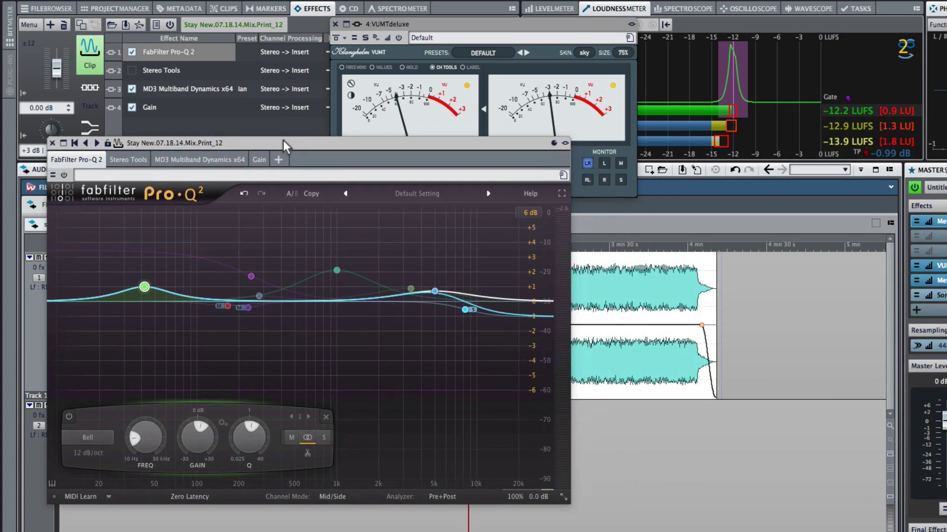
{"action": "left_click", "coordinate": [615, 247]}
{"action": "mouse_move", "coordinate": [374, 144]}
{"action": "left_mouse_down"}
{"action": "mouse_move", "coordinate": [425, 136]}
{"action": "mouse_move", "coordinate": [388, 136]}
{"action": "left_mouse_up"}
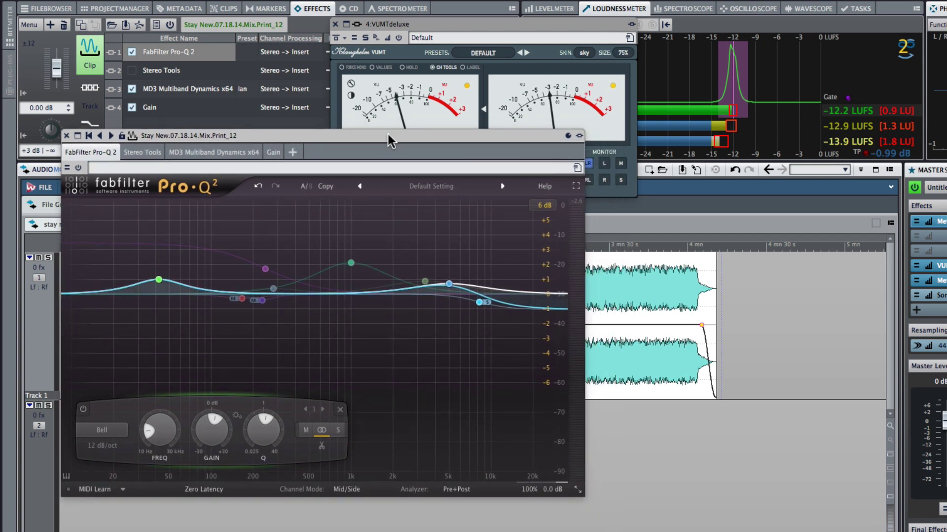
{"action": "key", "text": "space"}
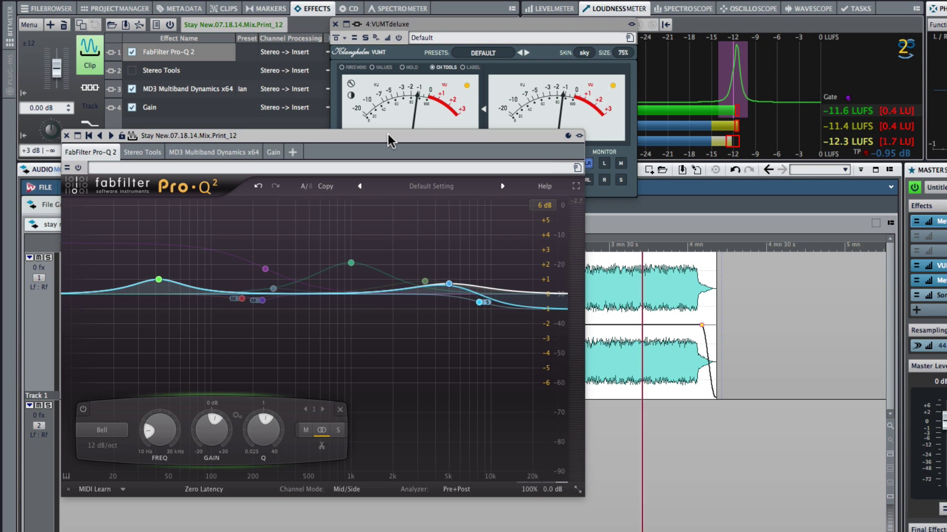
Step: Enable the low shelf at 244 Hz with its +3.46 dB boost and set the EQ display range to 12 dB
{"action": "mouse_move", "coordinate": [294, 272]}
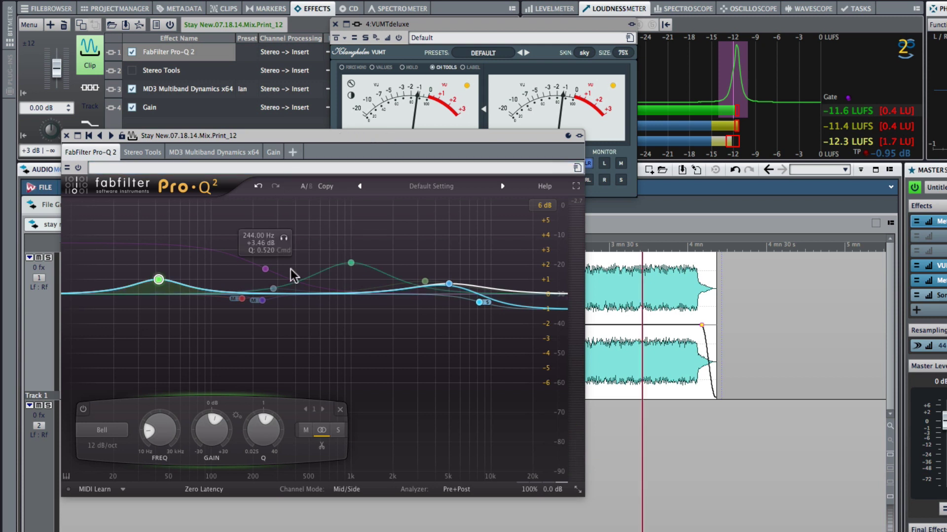
{"action": "left_click", "coordinate": [265, 270]}
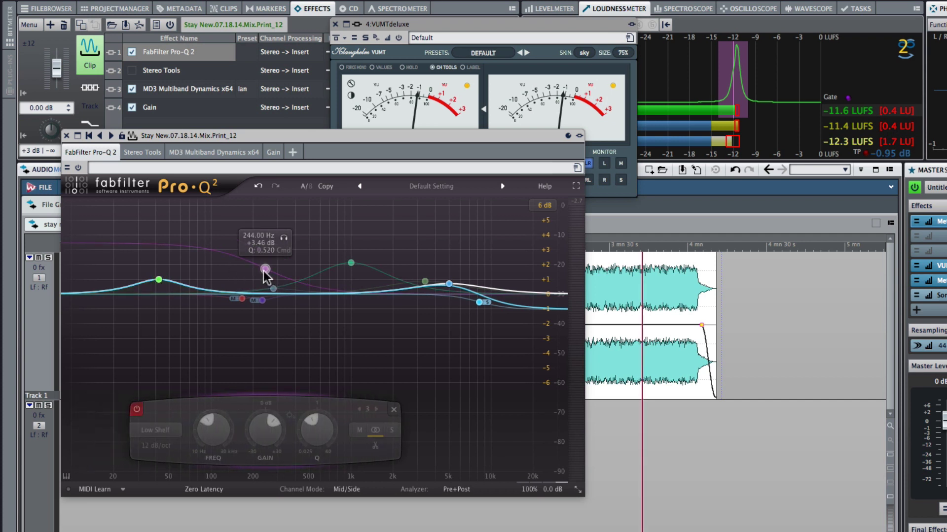
{"action": "left_click", "coordinate": [137, 409]}
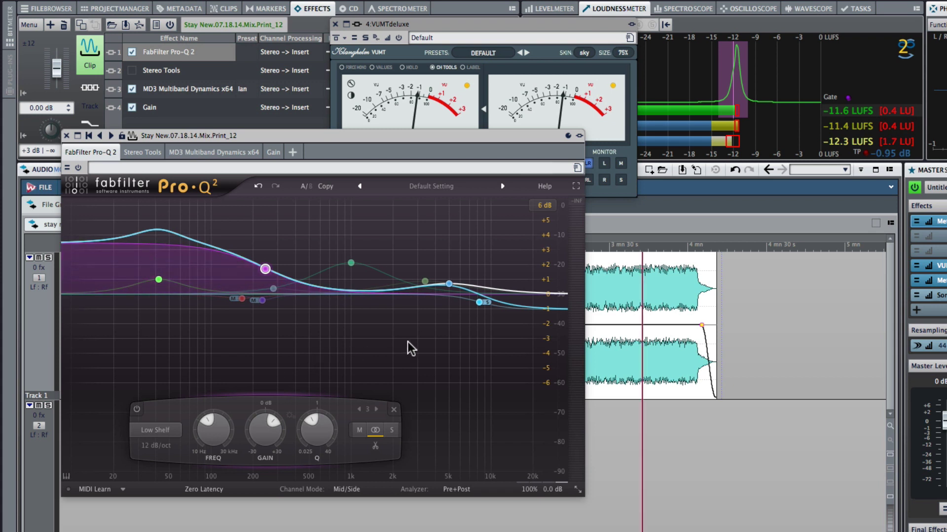
{"action": "left_click", "coordinate": [545, 205]}
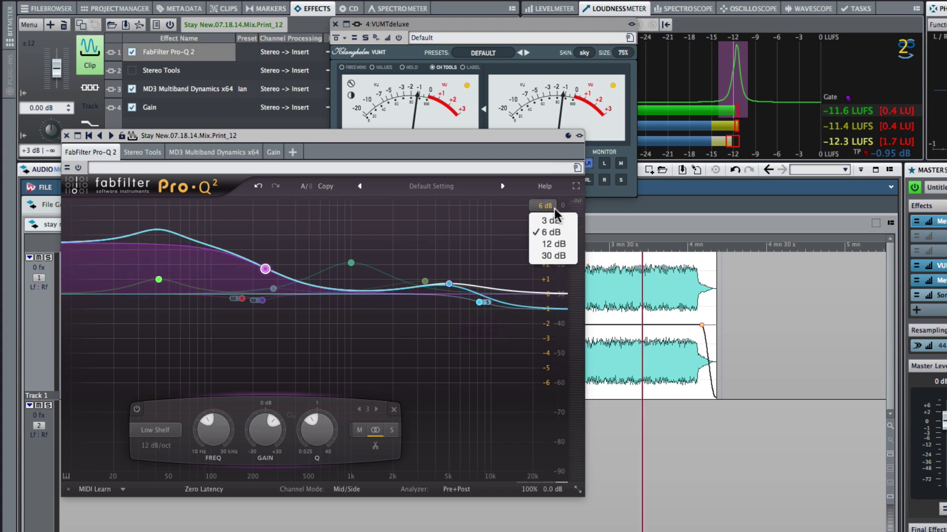
{"action": "left_click", "coordinate": [551, 244]}
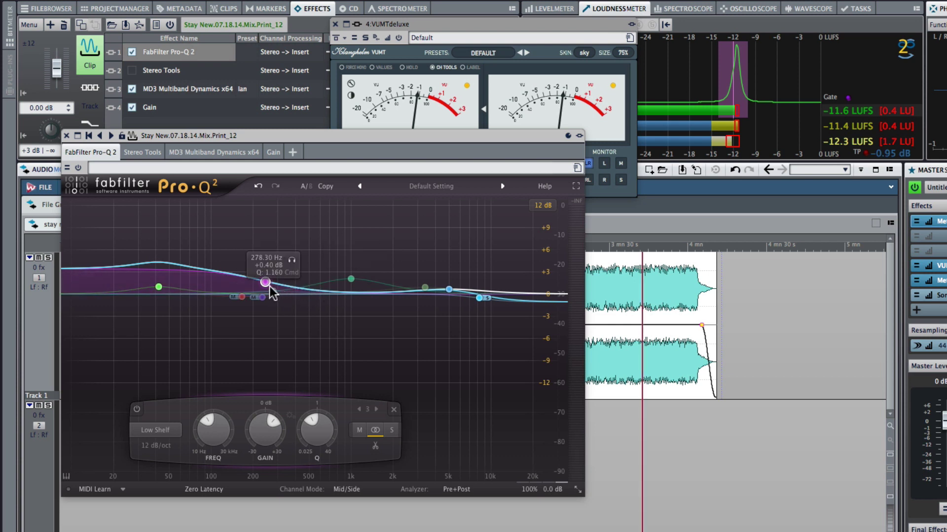
Step: Audition the song from about 3 min 33 s, comparing the 244 Hz low shelf off and on
{"action": "left_click", "coordinate": [619, 249]}
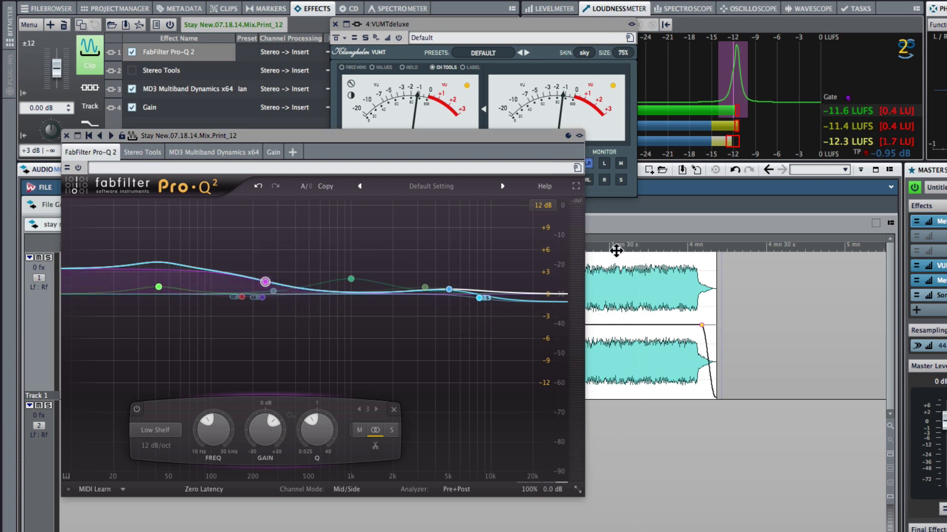
{"action": "key", "text": "space"}
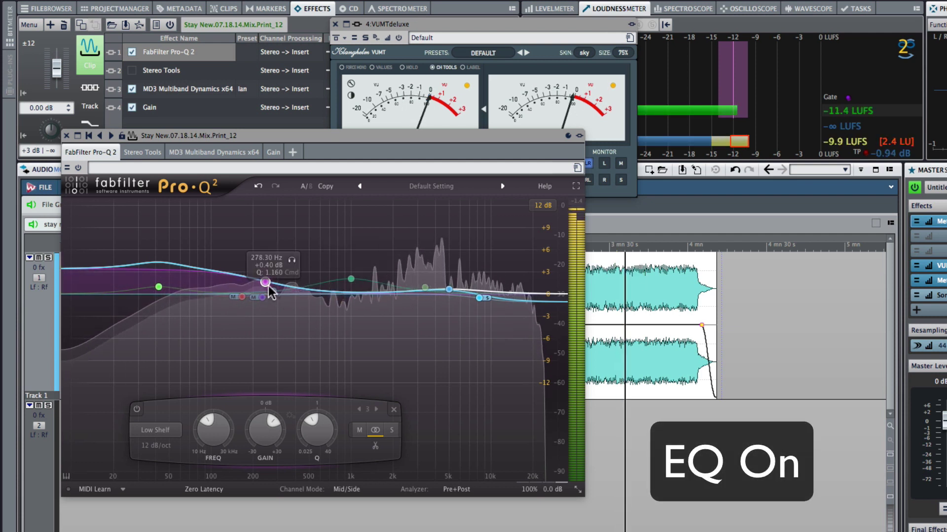
{"action": "left_click", "coordinate": [268, 287]}
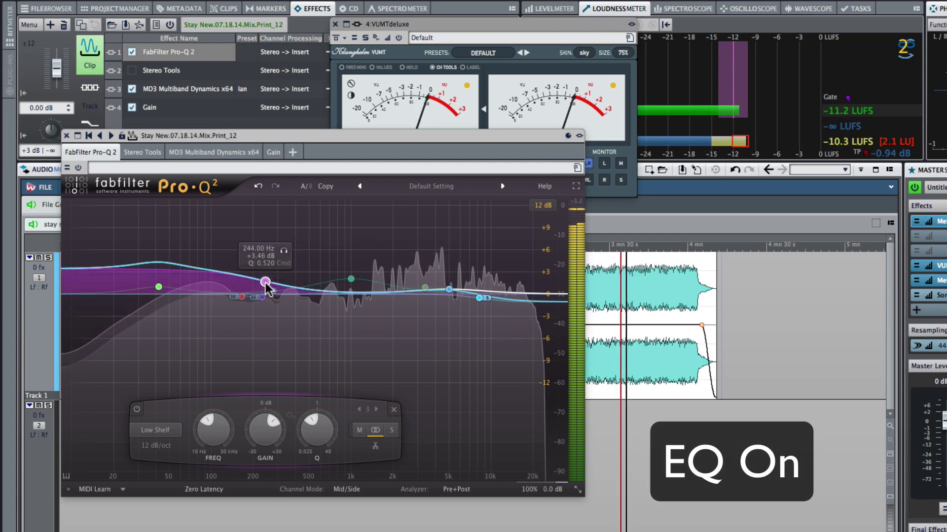
{"action": "left_click", "coordinate": [136, 410]}
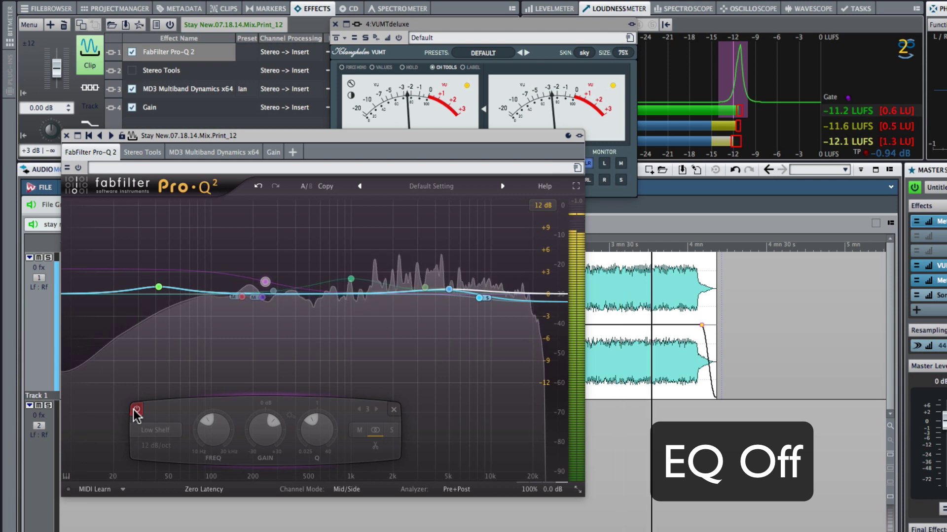
{"action": "left_click", "coordinate": [136, 410]}
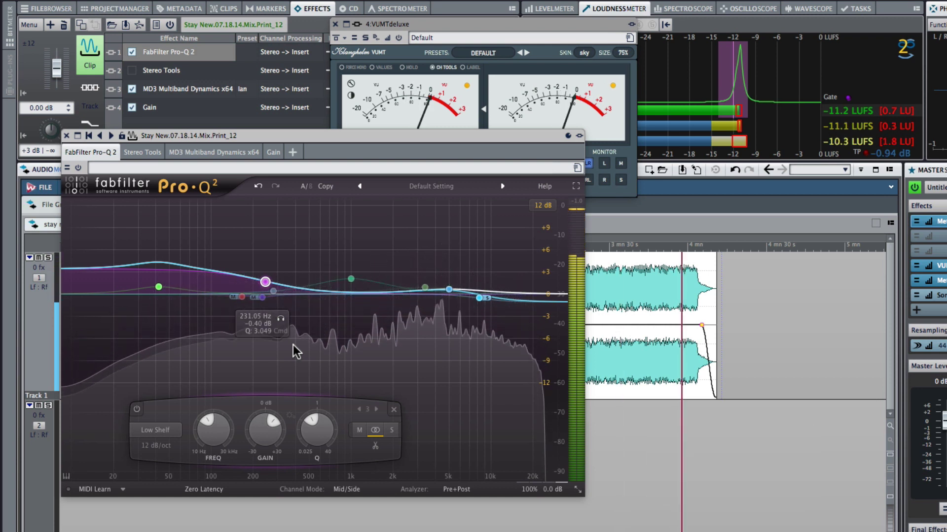
{"action": "key", "text": "space"}
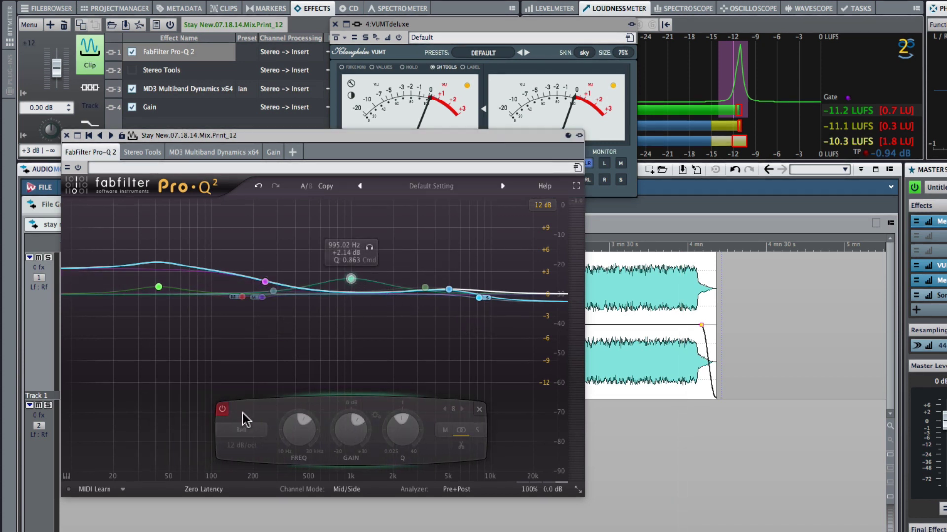
Step: Enable the 995 Hz bell band with its +2.14 dB boost and audition from about 3 min 32 s, comparing it off and on
{"action": "left_click", "coordinate": [222, 409]}
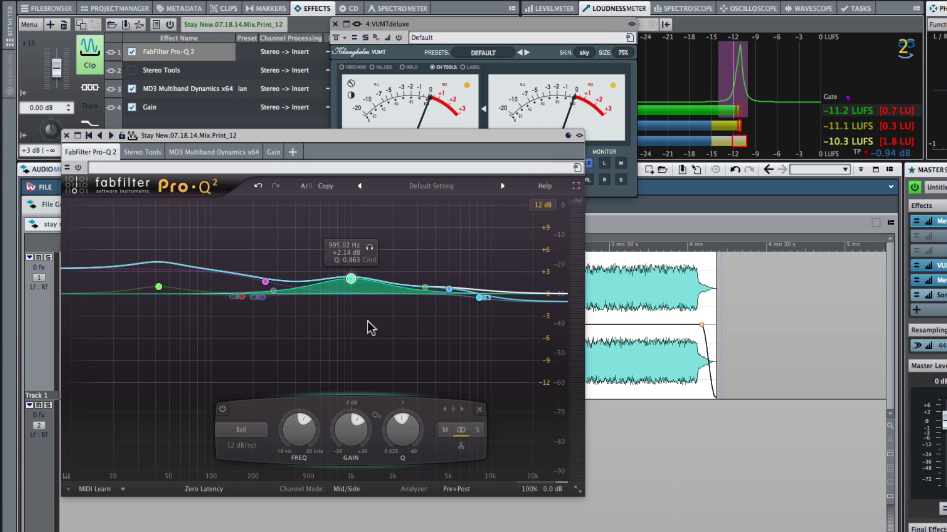
{"action": "left_click", "coordinate": [616, 248]}
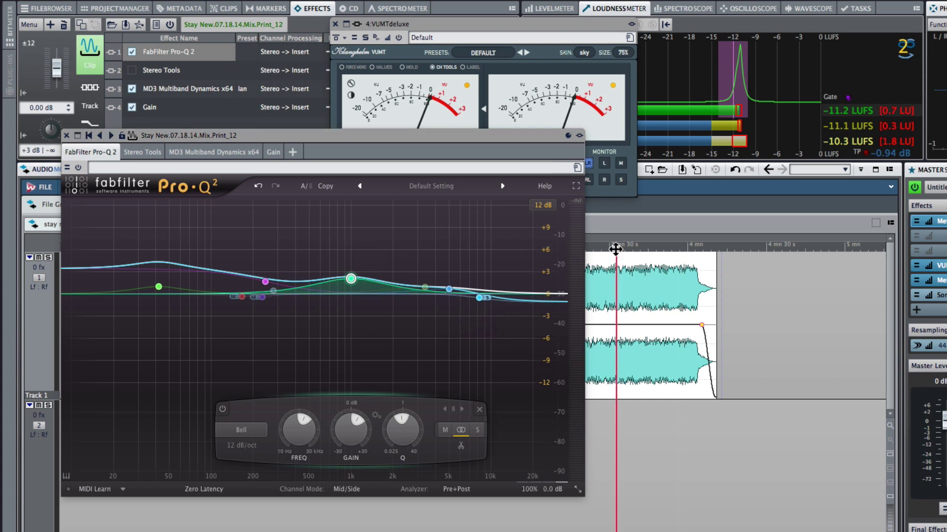
{"action": "key", "text": "space"}
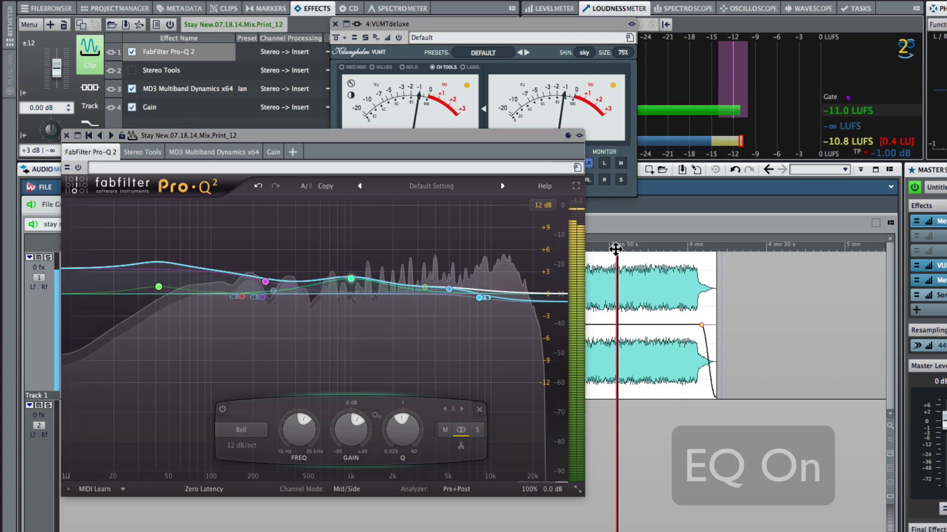
{"action": "left_click", "coordinate": [221, 410]}
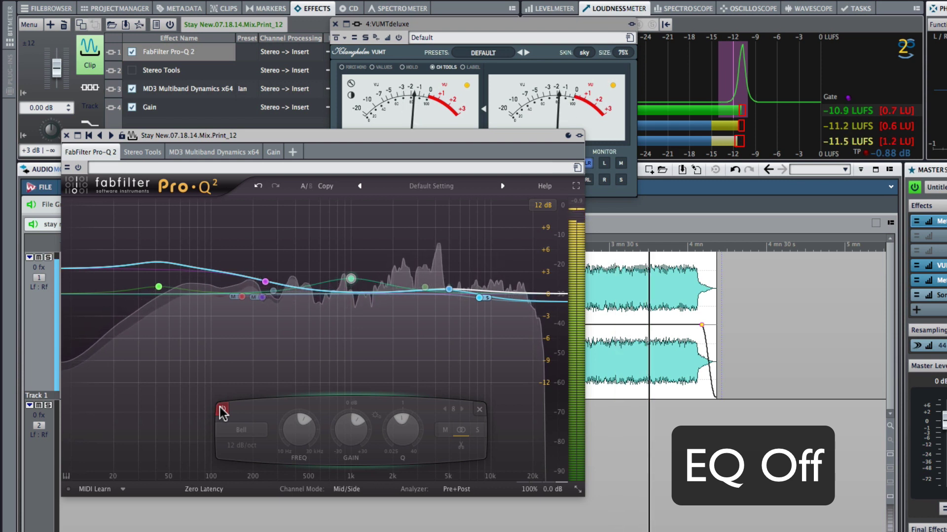
{"action": "left_click", "coordinate": [222, 411]}
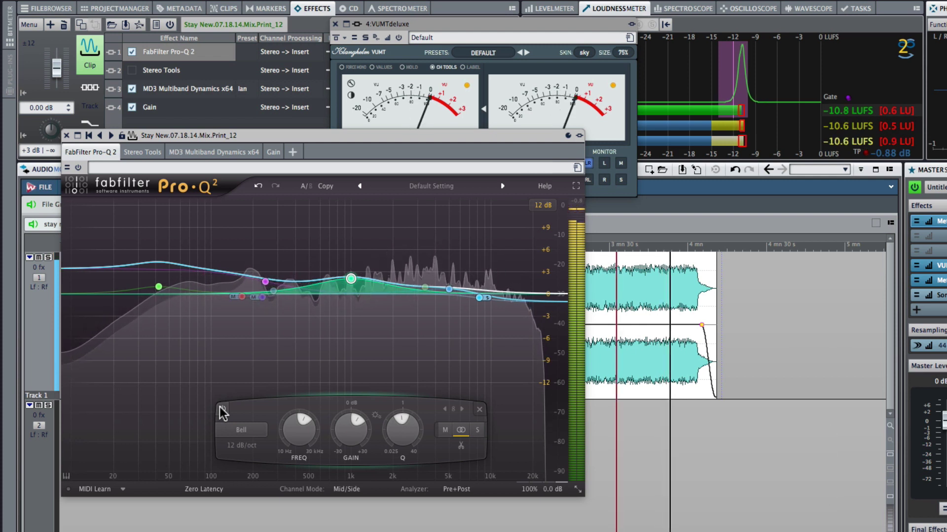
{"action": "key", "text": "space"}
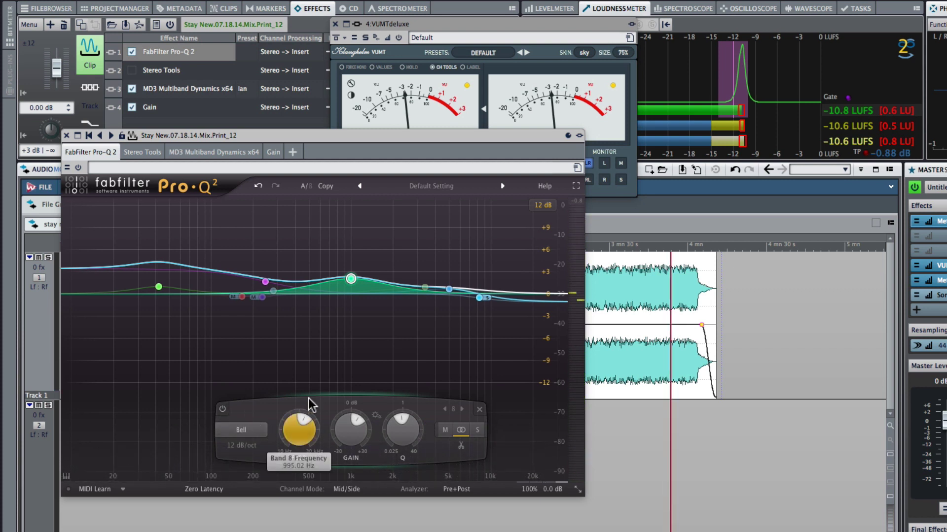
Step: Enable the 3387.6 Hz bell band with its +0.90 dB boost and audition from about 3 min 29 s, comparing it off and on
{"action": "mouse_move", "coordinate": [424, 295]}
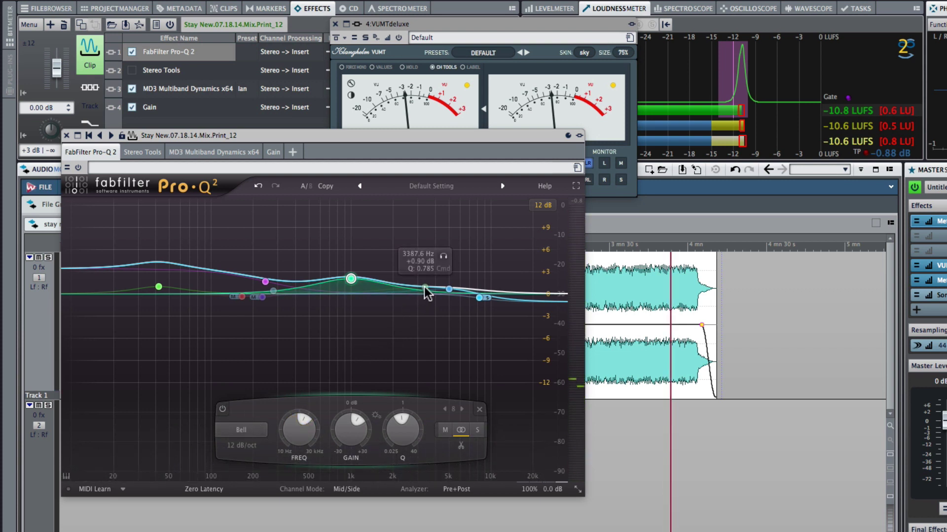
{"action": "left_click", "coordinate": [424, 287]}
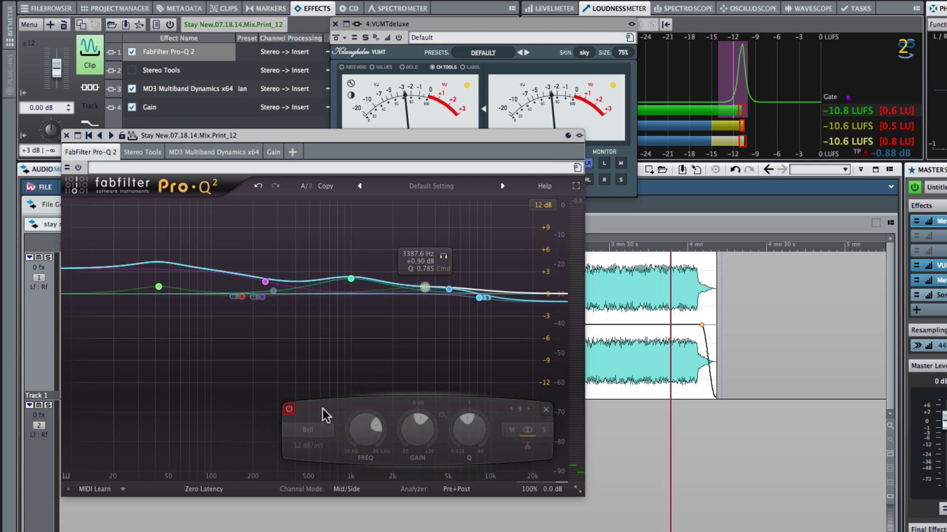
{"action": "left_click", "coordinate": [289, 409]}
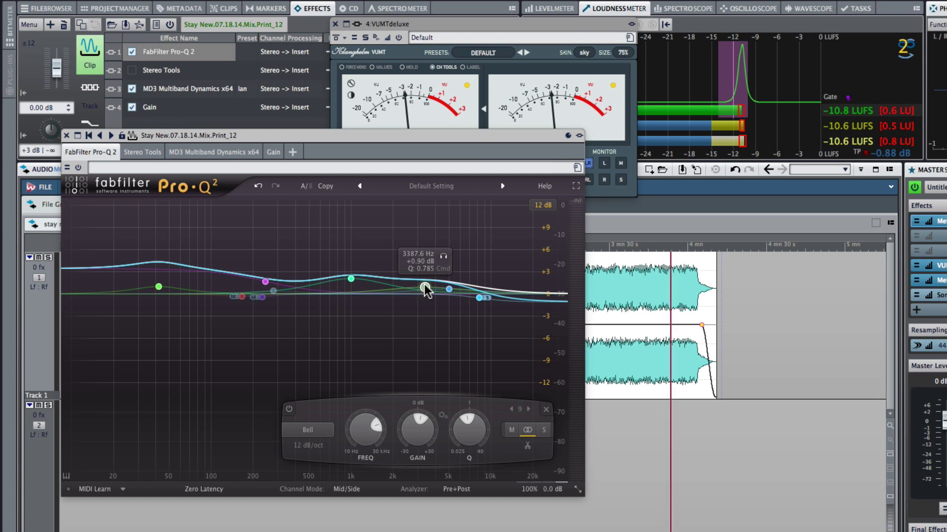
{"action": "left_click", "coordinate": [606, 248]}
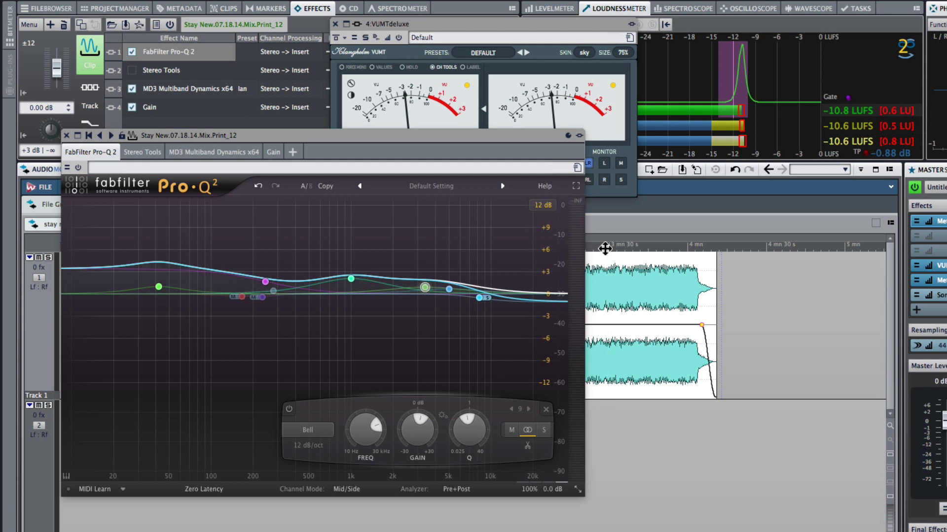
{"action": "key", "text": "space"}
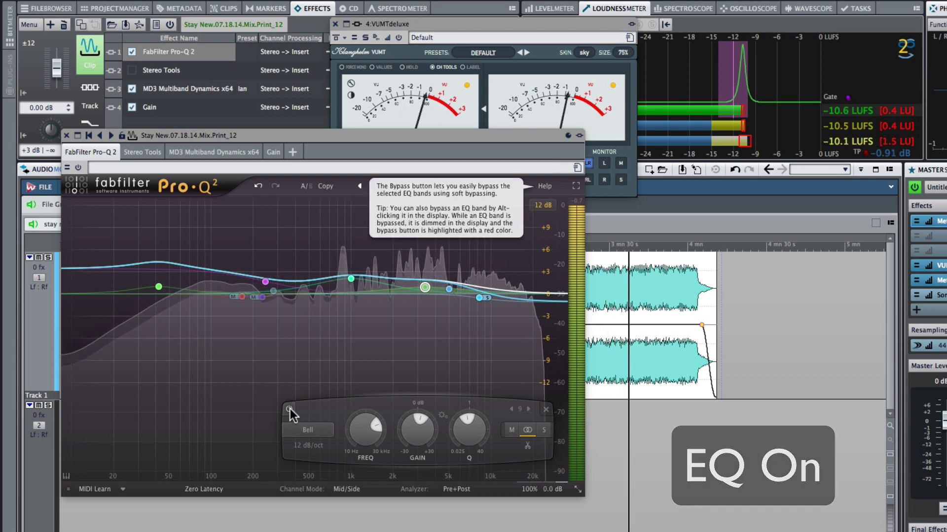
{"action": "left_click", "coordinate": [289, 410]}
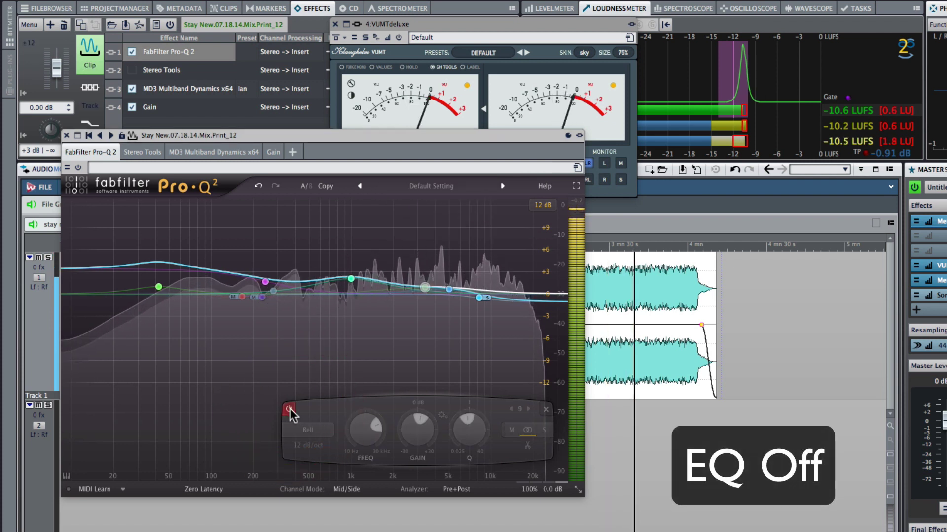
{"action": "left_click", "coordinate": [290, 409]}
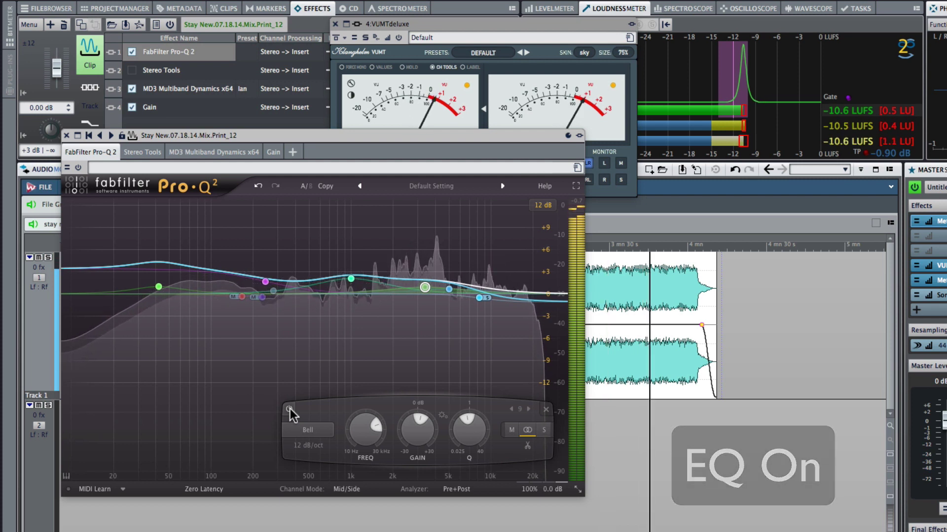
Step: Compare the 3387.6 Hz bell band off and on once more during playback and stop the song
{"action": "left_click", "coordinate": [289, 409]}
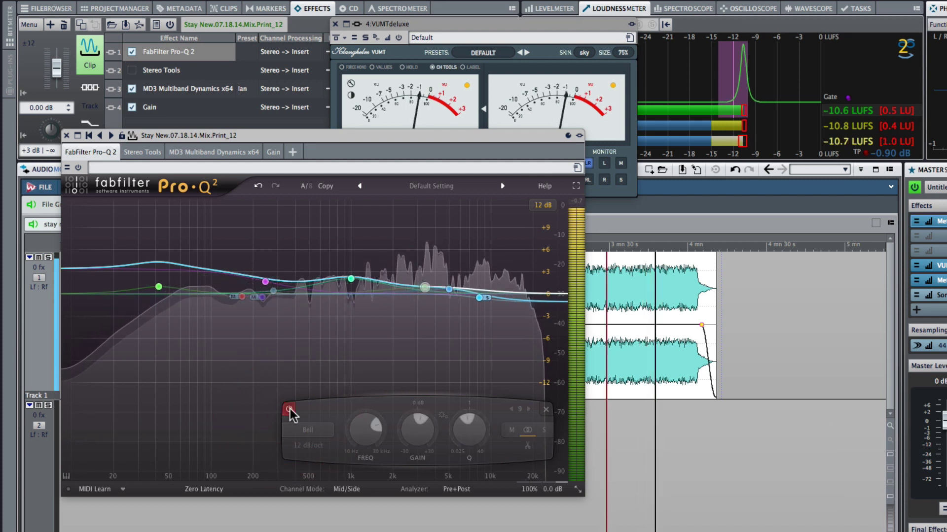
{"action": "left_click", "coordinate": [290, 410]}
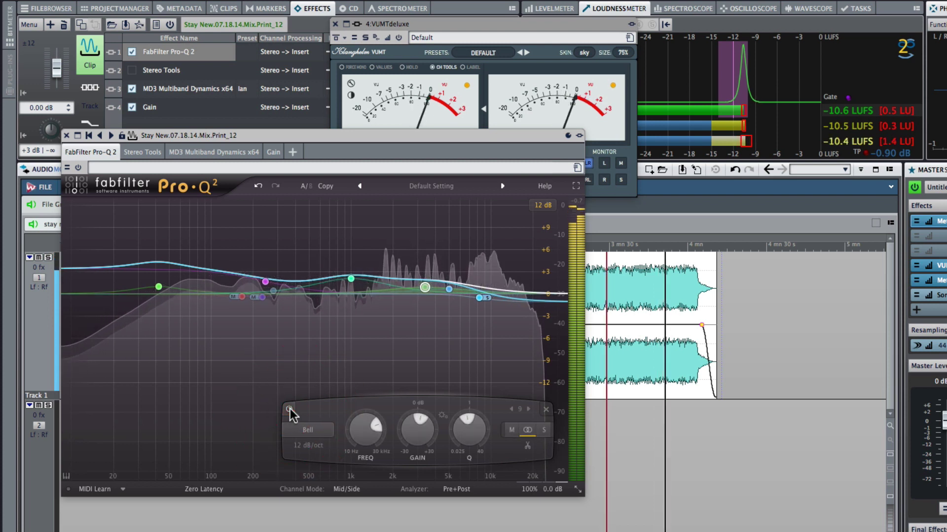
{"action": "key", "text": "space"}
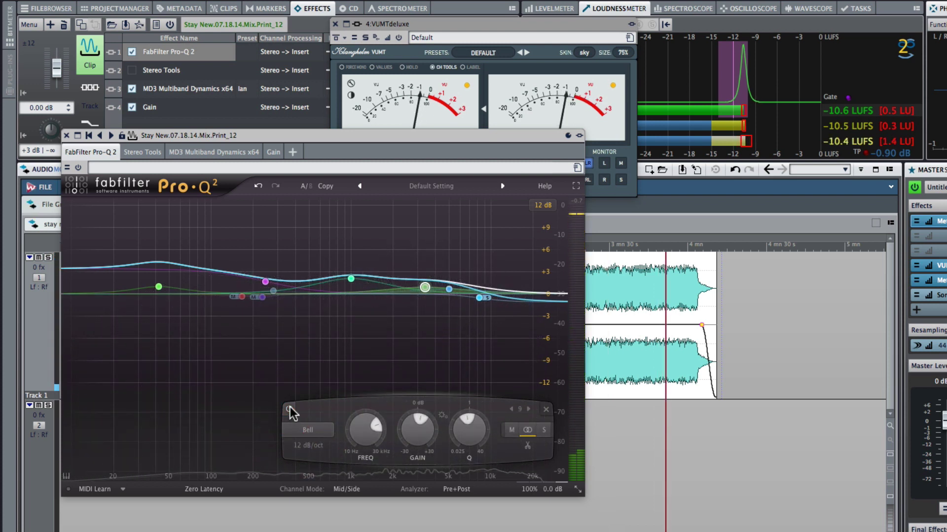
Step: Enable the mid-channel bell cuts of -0.30 dB at 165.84 Hz and -0.40 dB at 231.05 Hz
{"action": "mouse_move", "coordinate": [252, 302]}
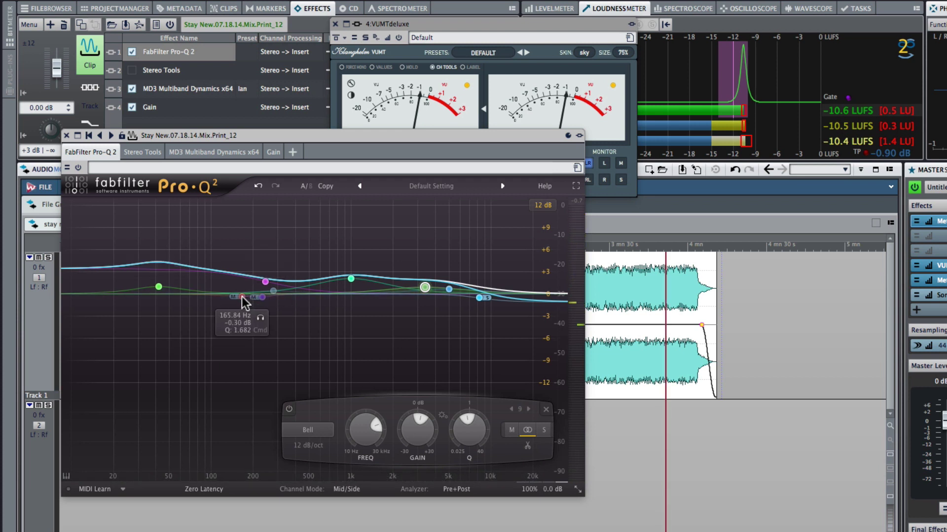
{"action": "left_click", "coordinate": [241, 297]}
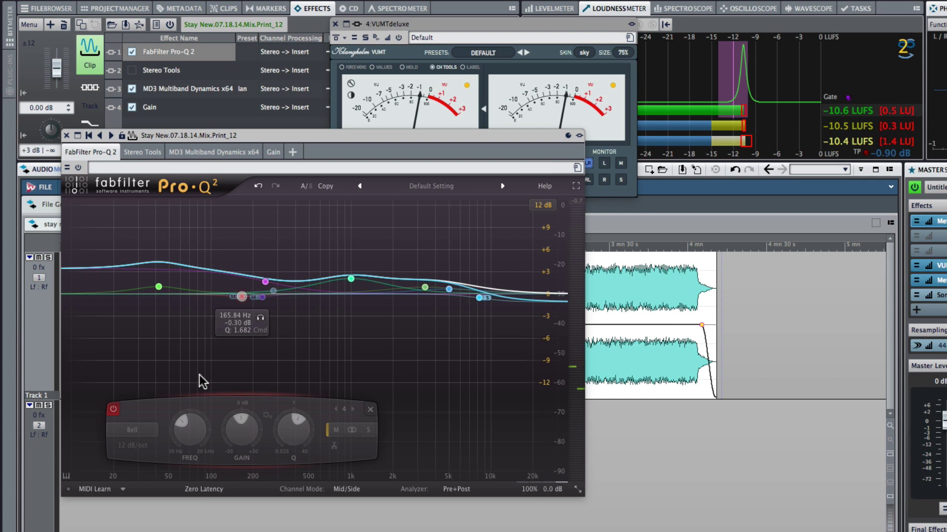
{"action": "left_click", "coordinate": [113, 409]}
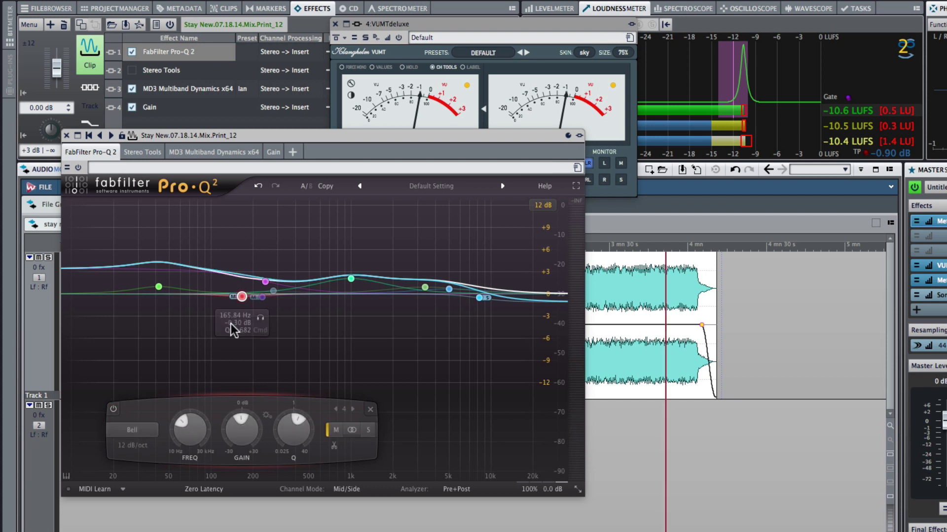
{"action": "left_click", "coordinate": [262, 297]}
{"action": "left_click", "coordinate": [134, 410]}
{"action": "left_click", "coordinate": [134, 409]}
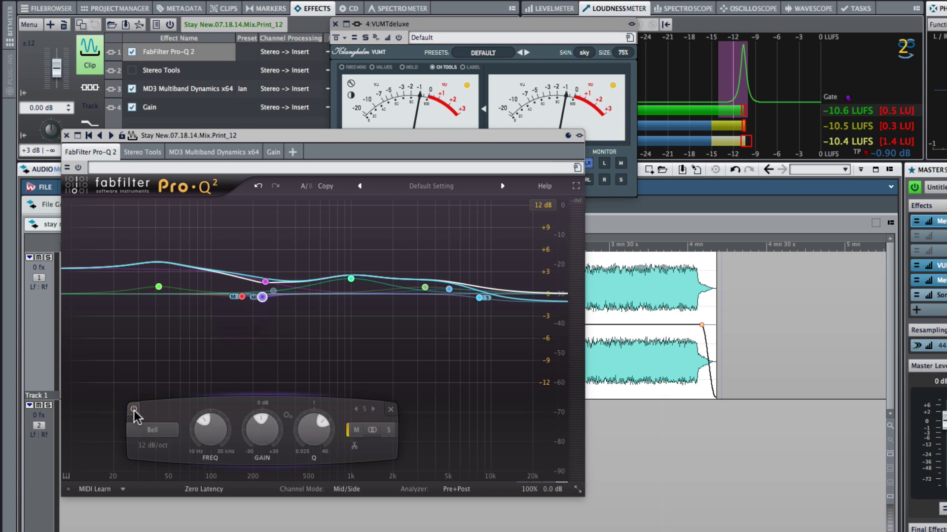
{"action": "left_click", "coordinate": [242, 296]}
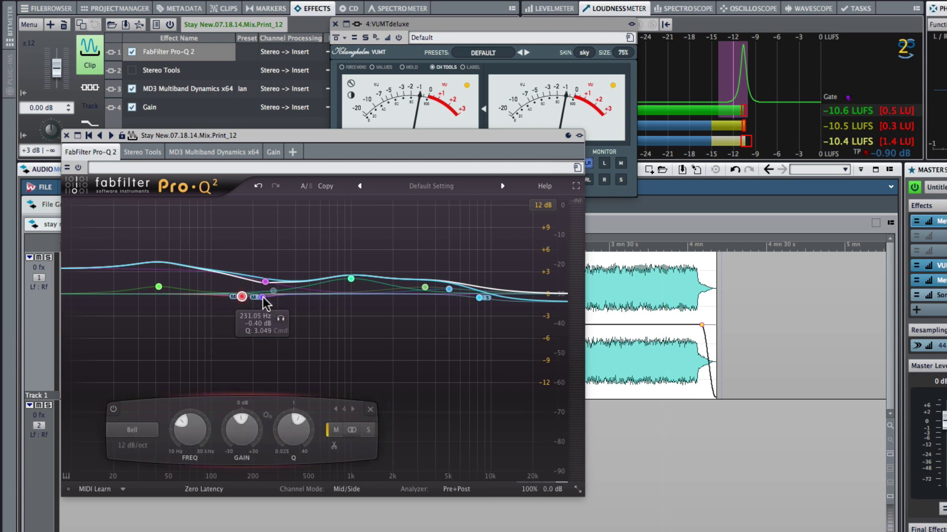
{"action": "left_click", "coordinate": [260, 297]}
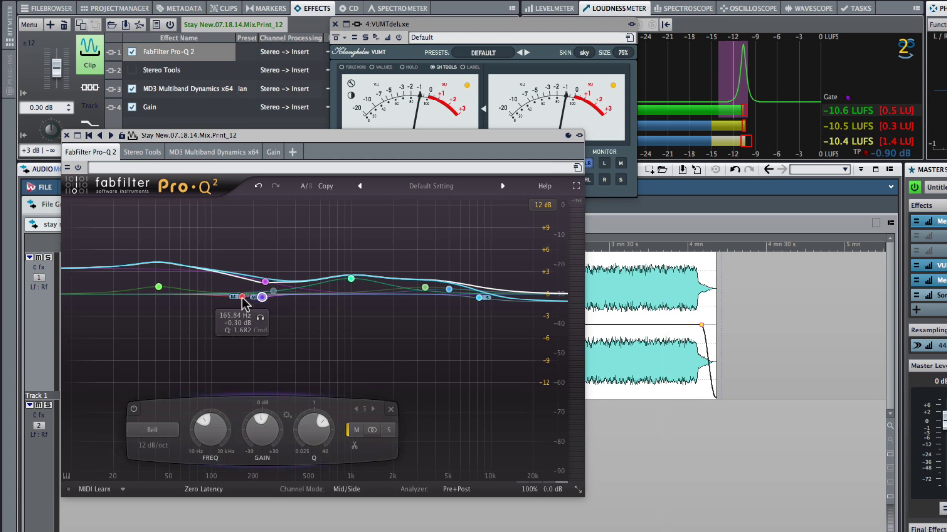
{"action": "left_click", "coordinate": [242, 297]}
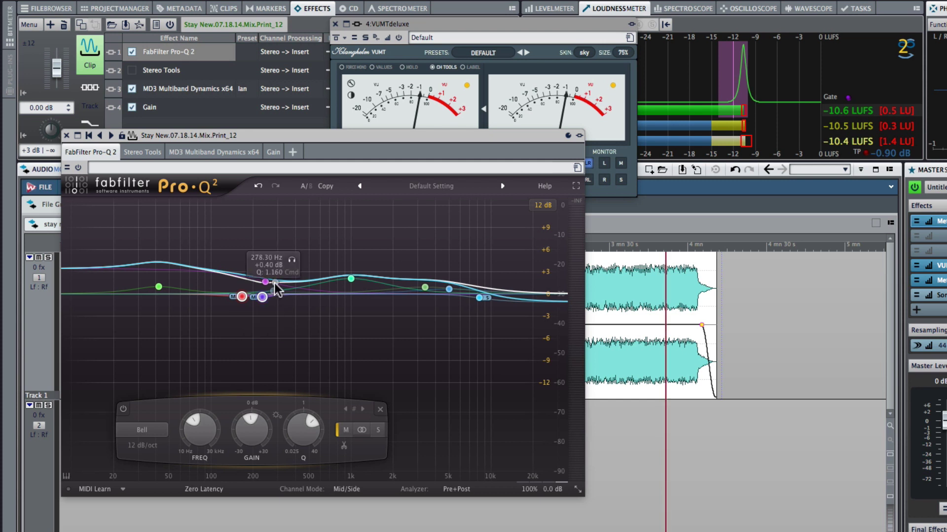
Step: Enable the 278.30 Hz bell band with its +0.40 dB boost and select it together with the 165.84 Hz and 231.05 Hz cuts
{"action": "left_click", "coordinate": [274, 291]}
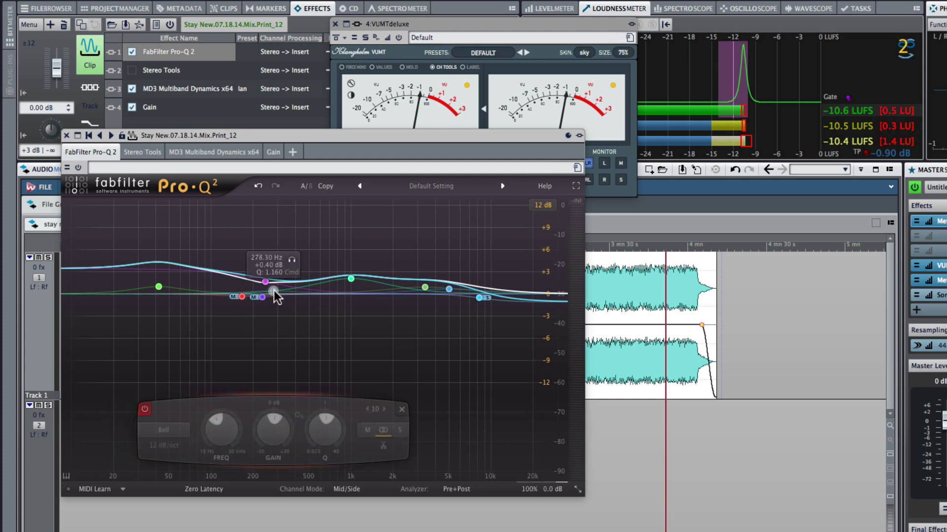
{"action": "left_click", "coordinate": [144, 408]}
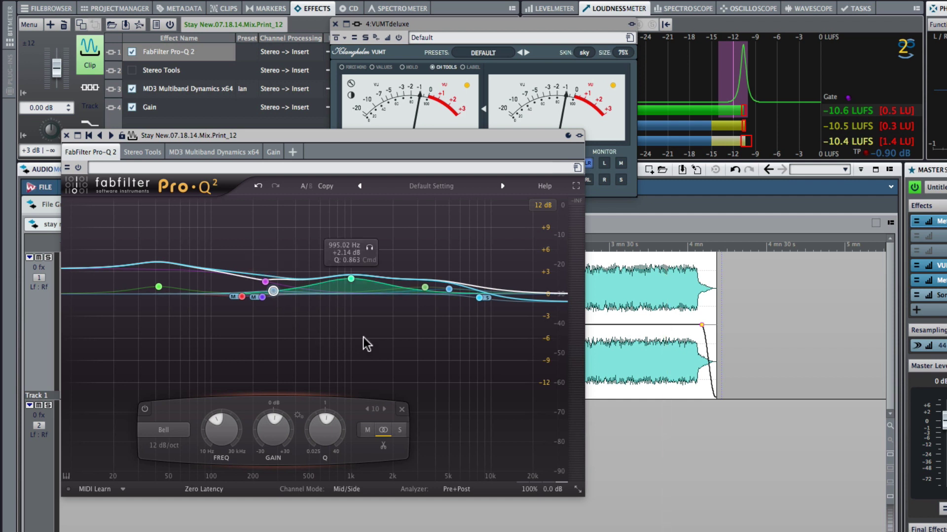
{"action": "left_click", "coordinate": [242, 297], "text": "shift"}
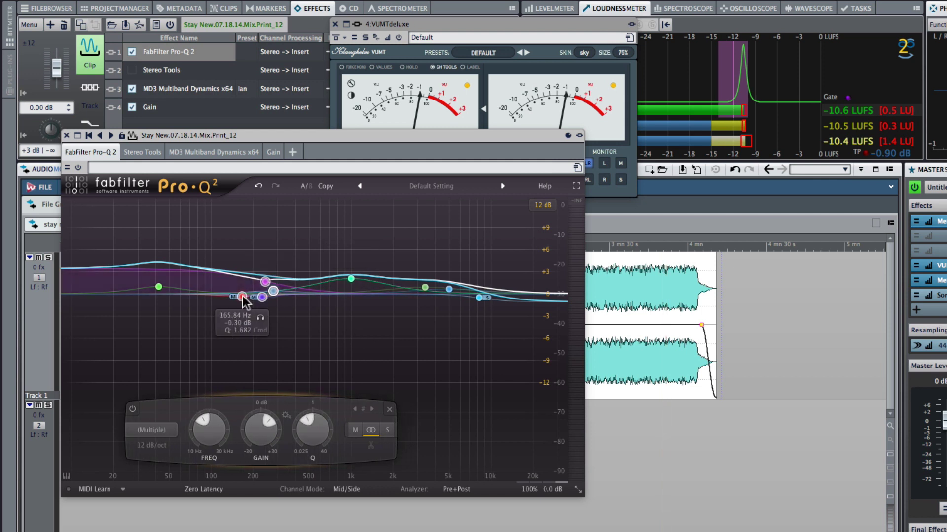
{"action": "left_click", "coordinate": [273, 291]}
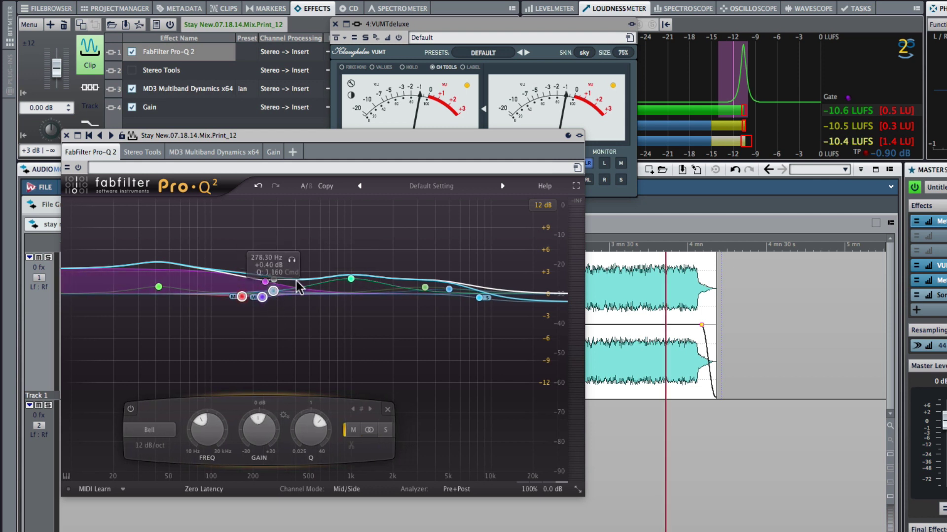
Step: Audition the song from about 3 min 32 s, comparing the three selected low-mid EQ bands off and on together
{"action": "left_click", "coordinate": [615, 246]}
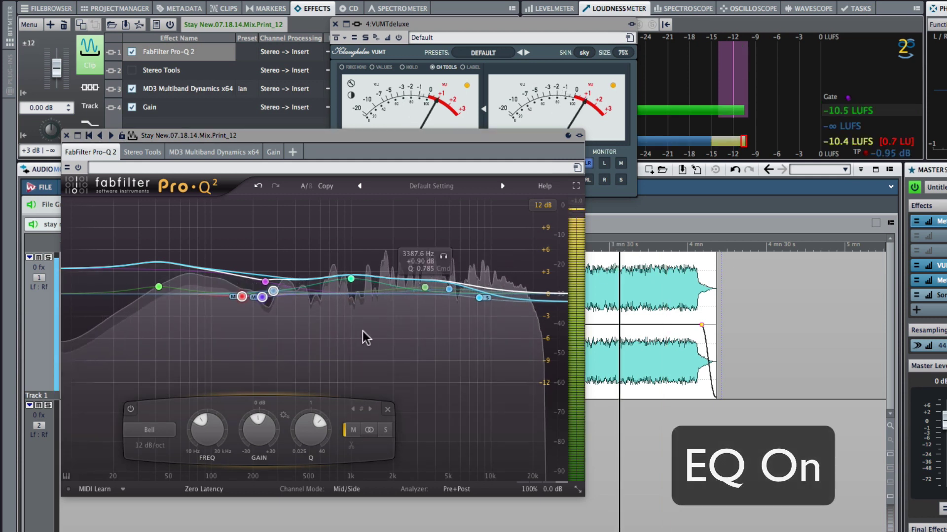
{"action": "left_click", "coordinate": [131, 411]}
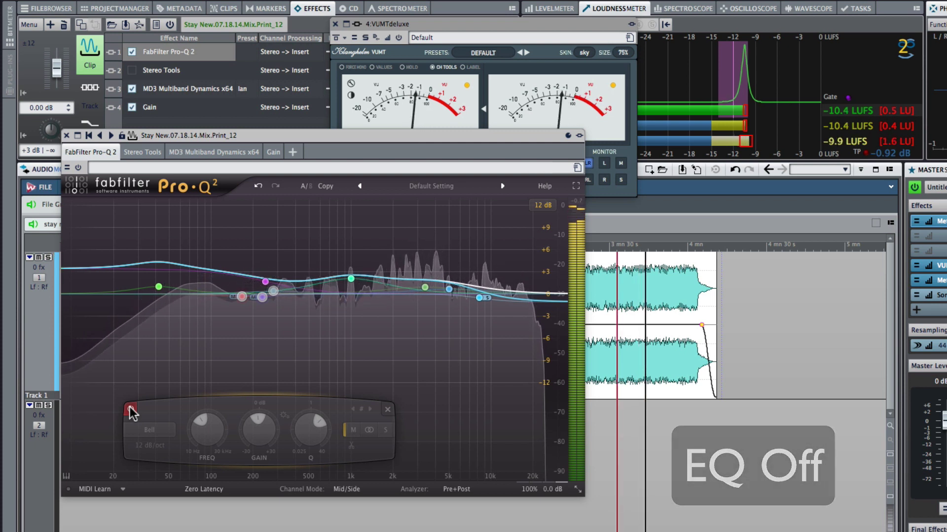
{"action": "left_click", "coordinate": [131, 410]}
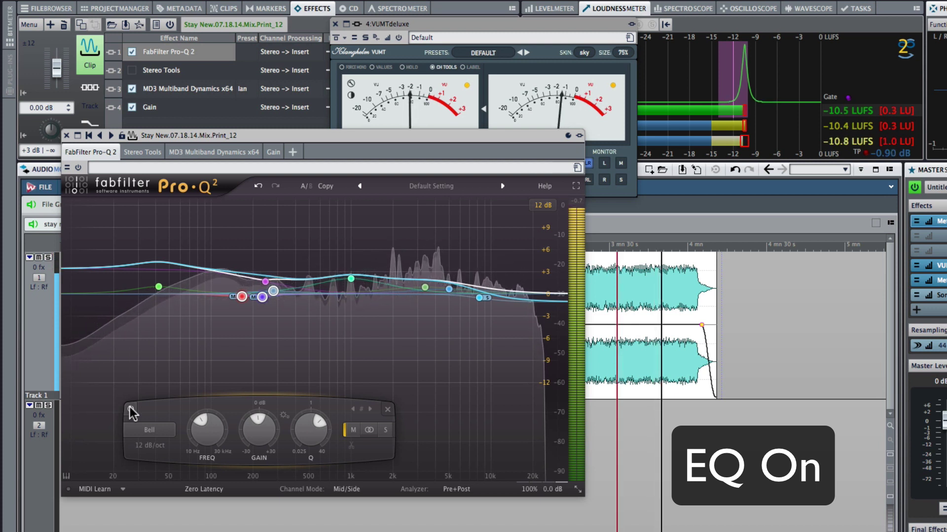
{"action": "left_click", "coordinate": [131, 410]}
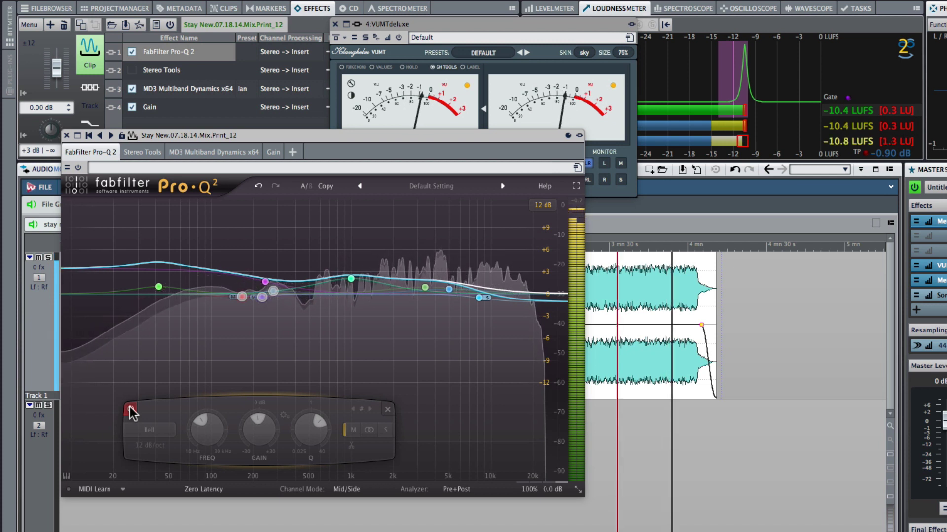
{"action": "left_click", "coordinate": [131, 410]}
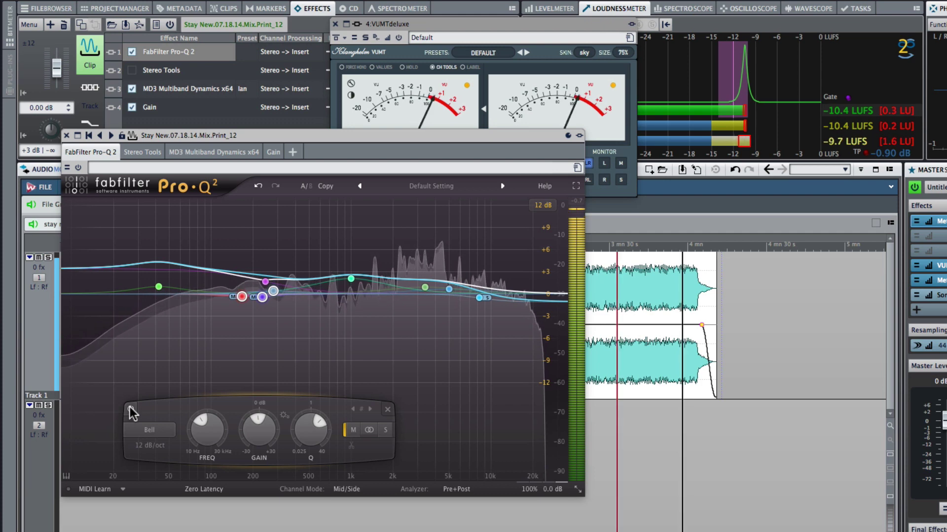
Step: Close the EQ and select the second copy of the Stay New clip, which starts at about 6 min 40 s
{"action": "mouse_move", "coordinate": [528, 359]}
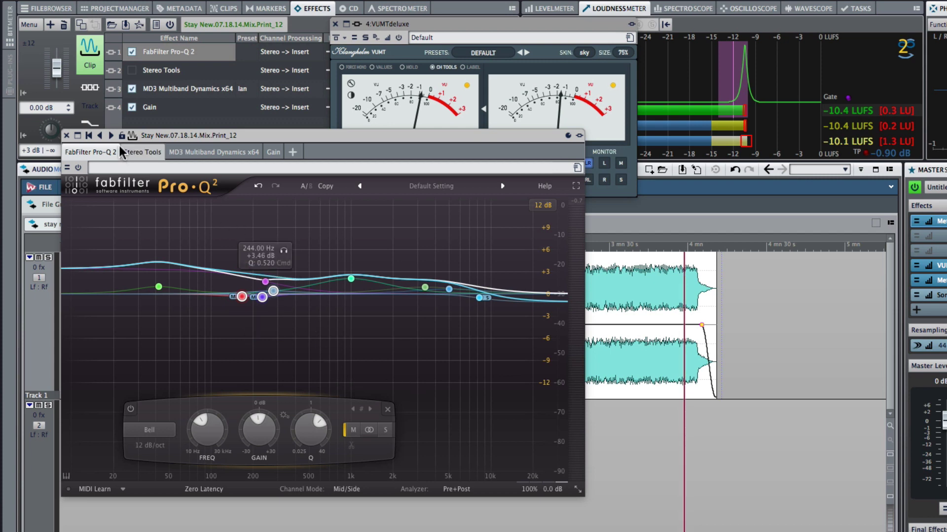
{"action": "left_click", "coordinate": [67, 135]}
{"action": "scroll", "coordinate": [469, 363], "scroll_direction": "right", "scroll_amount": 15}
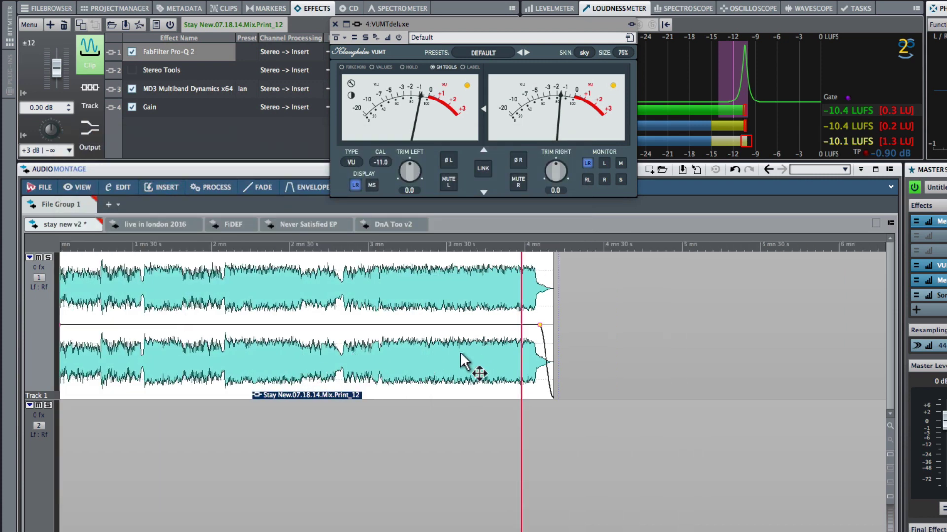
{"action": "scroll", "coordinate": [459, 360], "scroll_direction": "right", "scroll_amount": 6}
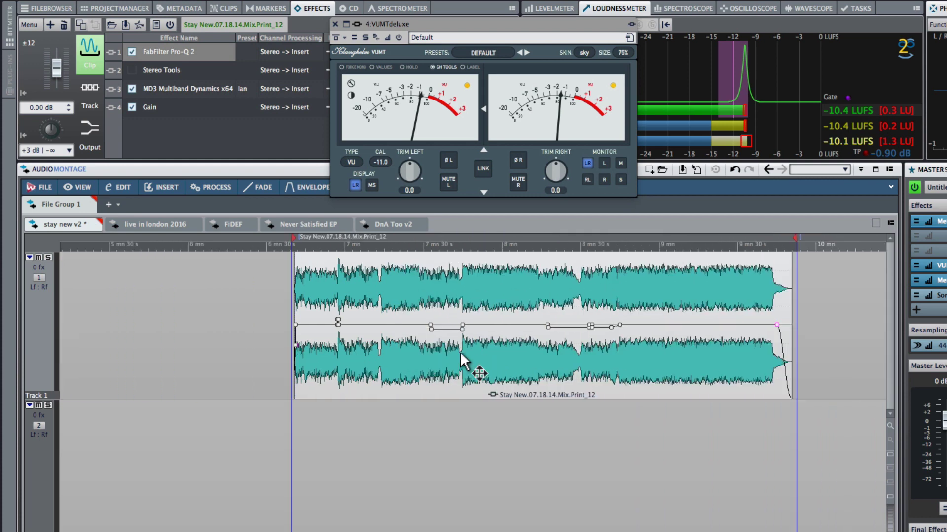
{"action": "left_click", "coordinate": [486, 378]}
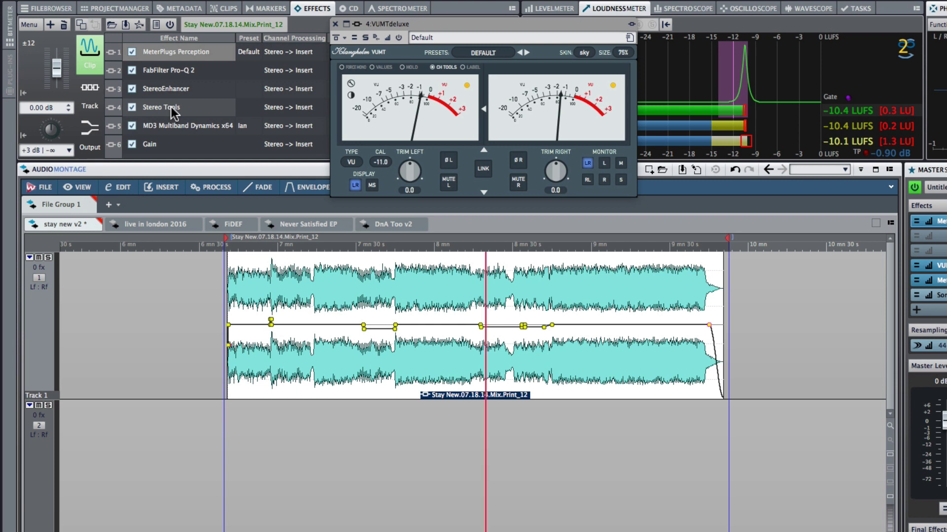
Step: Open Stereo Tools on the second clip, examine its left and right gain settings and close it
{"action": "left_click", "coordinate": [188, 126]}
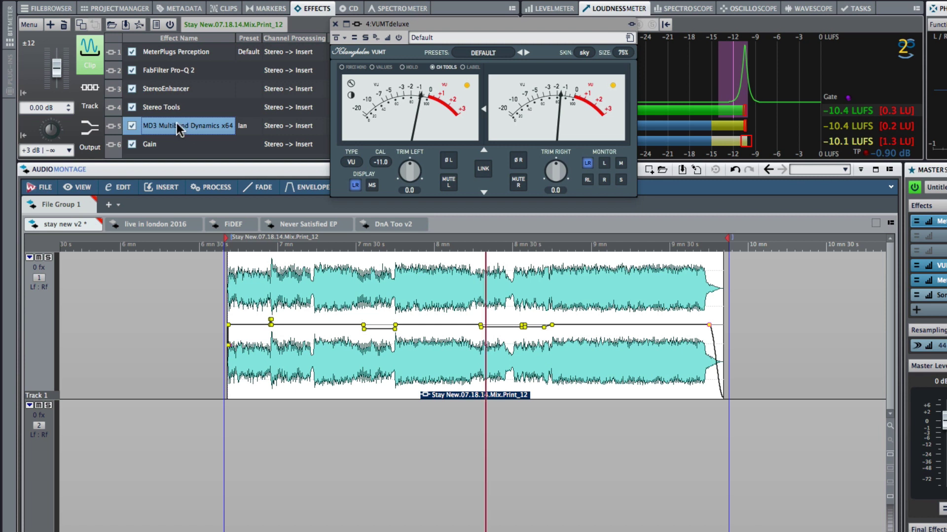
{"action": "double_click", "coordinate": [165, 108]}
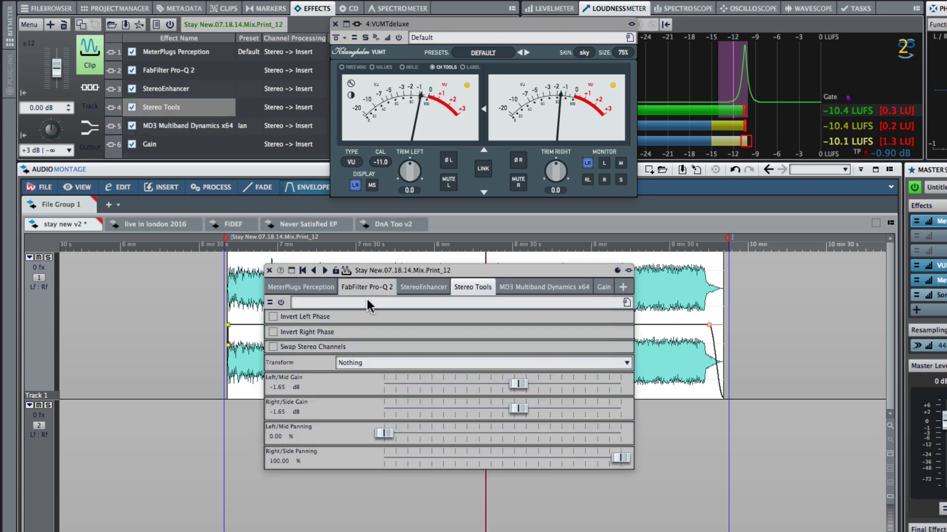
{"action": "left_click", "coordinate": [277, 412]}
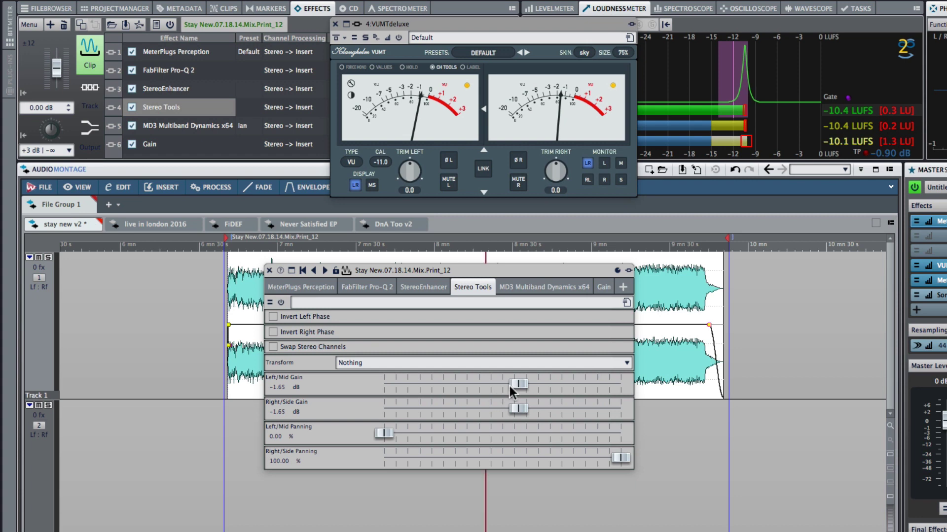
{"action": "left_click", "coordinate": [269, 270]}
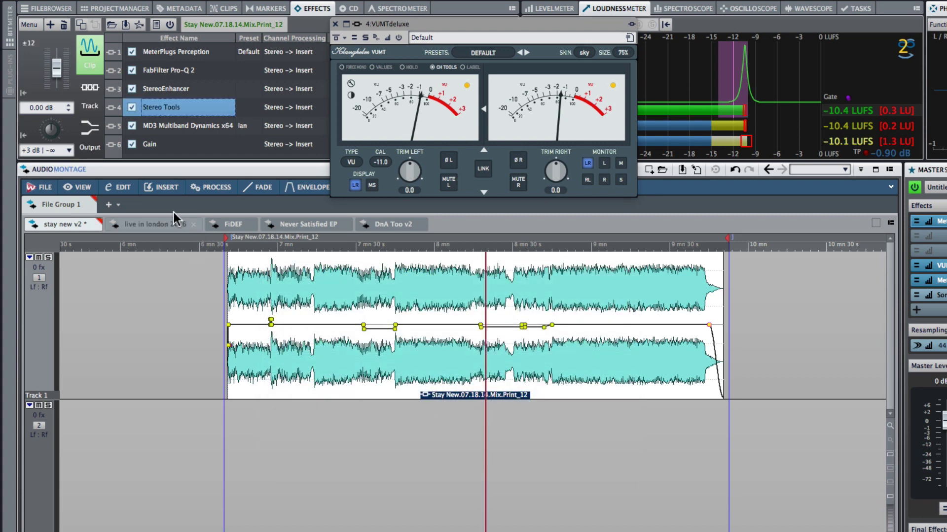
Step: Open the second clip's StereoEnhancer, move it clear of the waveform to examine its width setting, and close it
{"action": "left_click", "coordinate": [187, 127]}
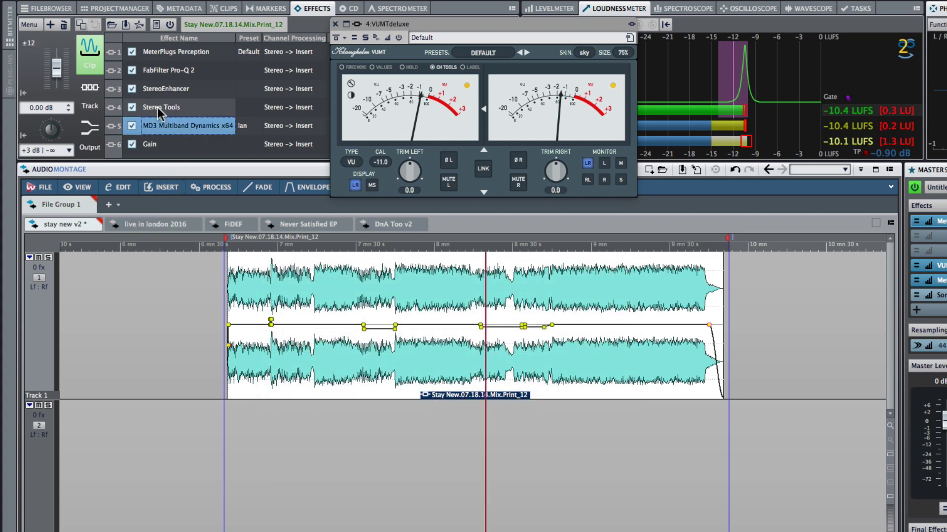
{"action": "left_click", "coordinate": [157, 90]}
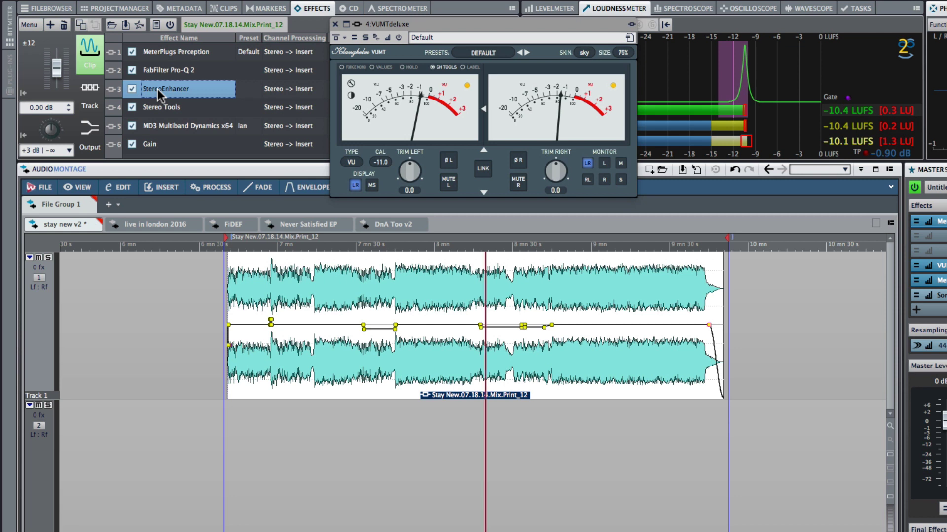
{"action": "double_click", "coordinate": [158, 89]}
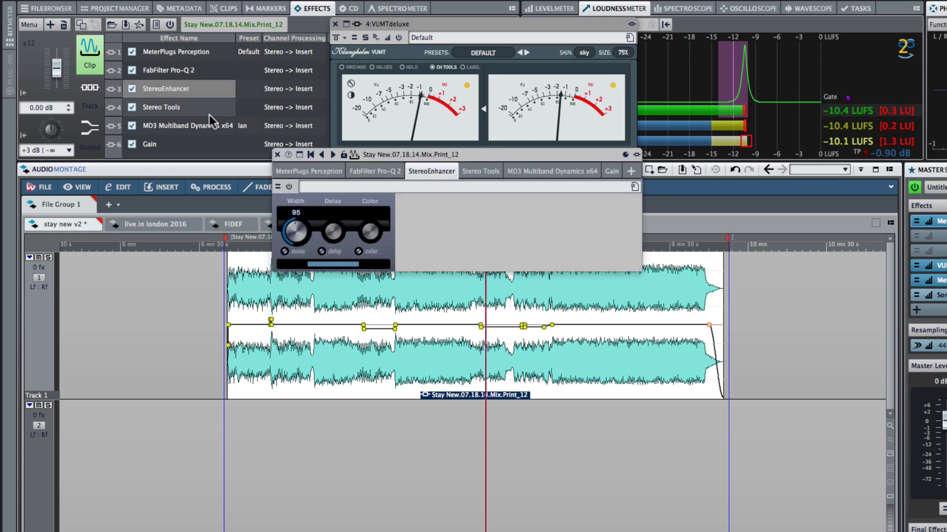
{"action": "left_click_drag", "start_coordinate": [453, 160], "coordinate": [561, 224]}
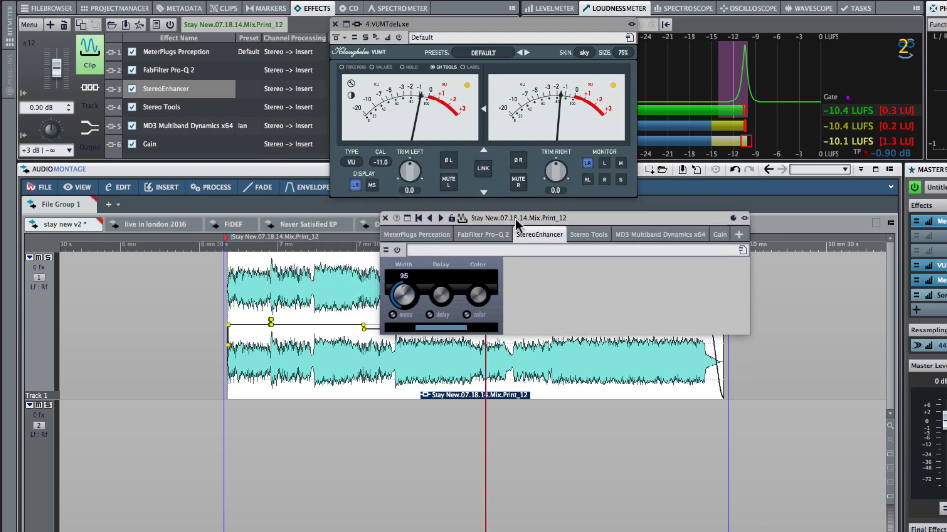
{"action": "left_click_drag", "start_coordinate": [524, 221], "coordinate": [496, 404]}
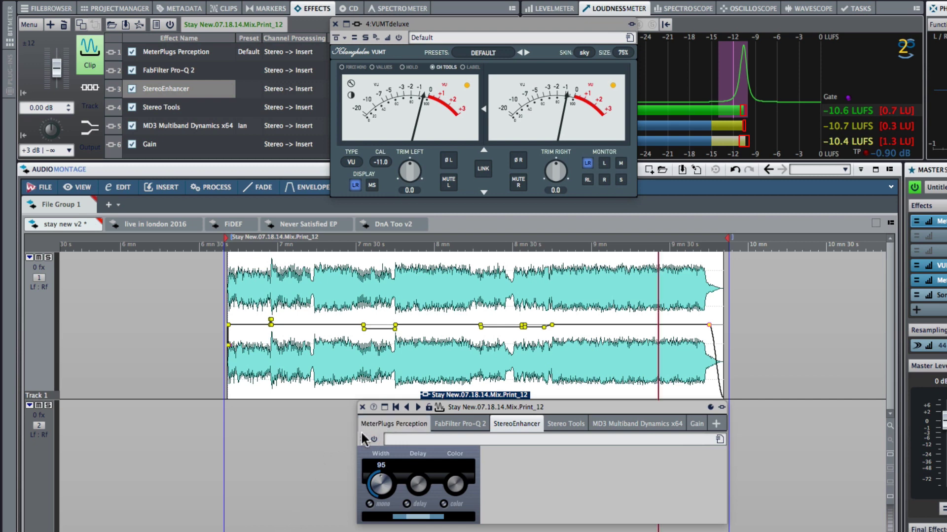
{"action": "left_click", "coordinate": [362, 407]}
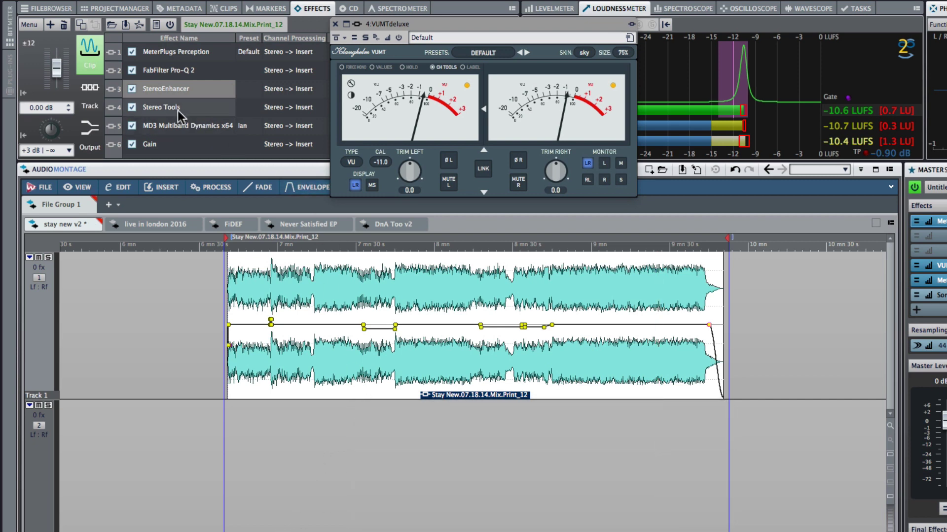
Step: Open the second clip's FabFilter Pro-Q 2, move it aside and audition the song from about 9 min 10 s, comparing the EQ on and bypassed
{"action": "left_click", "coordinate": [163, 71]}
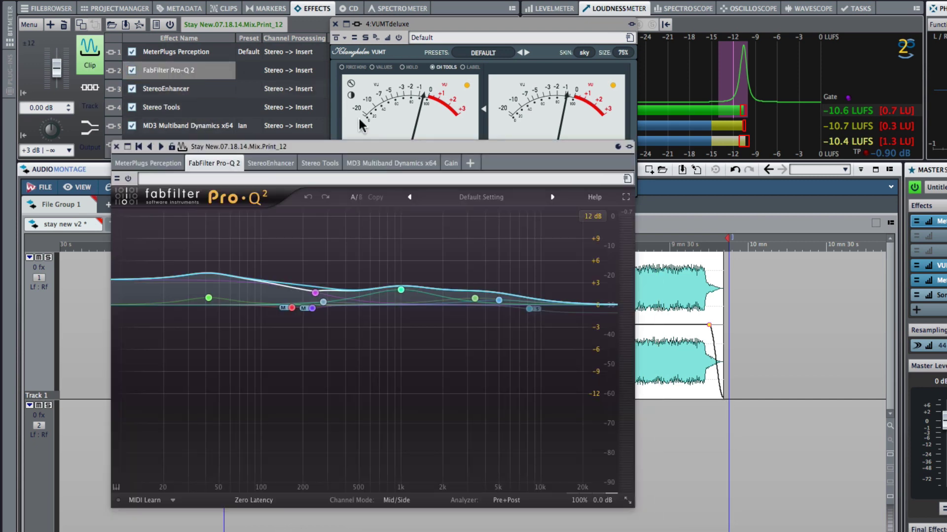
{"action": "left_click_drag", "start_coordinate": [326, 147], "coordinate": [305, 139]}
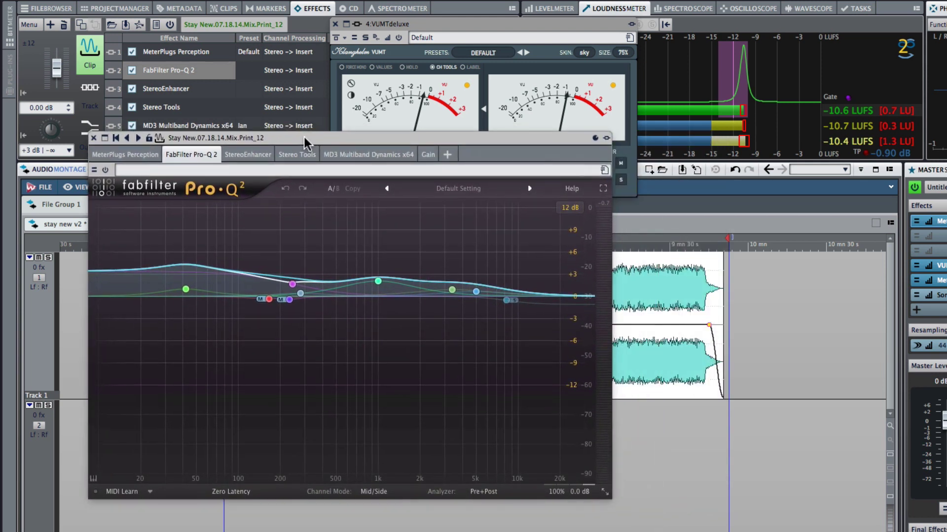
{"action": "left_click", "coordinate": [619, 250]}
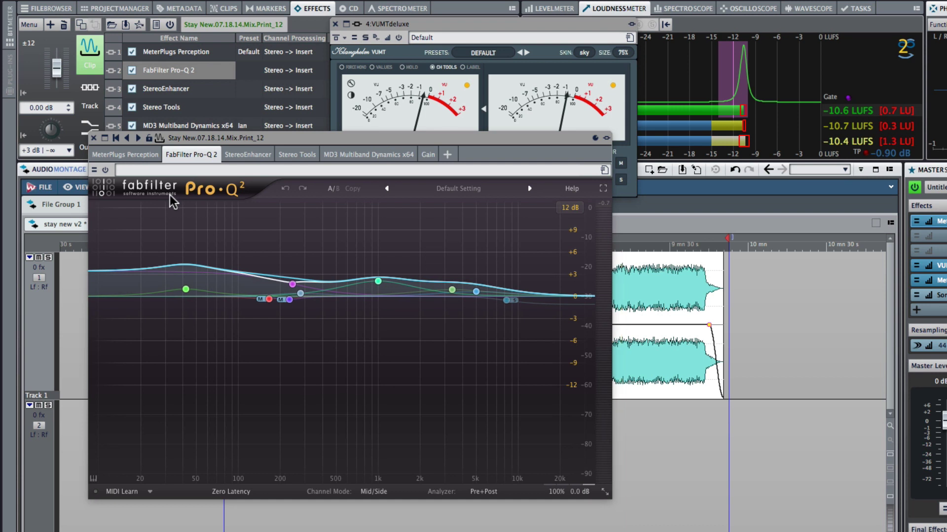
{"action": "mouse_move", "coordinate": [561, 494]}
{"action": "key", "text": "space"}
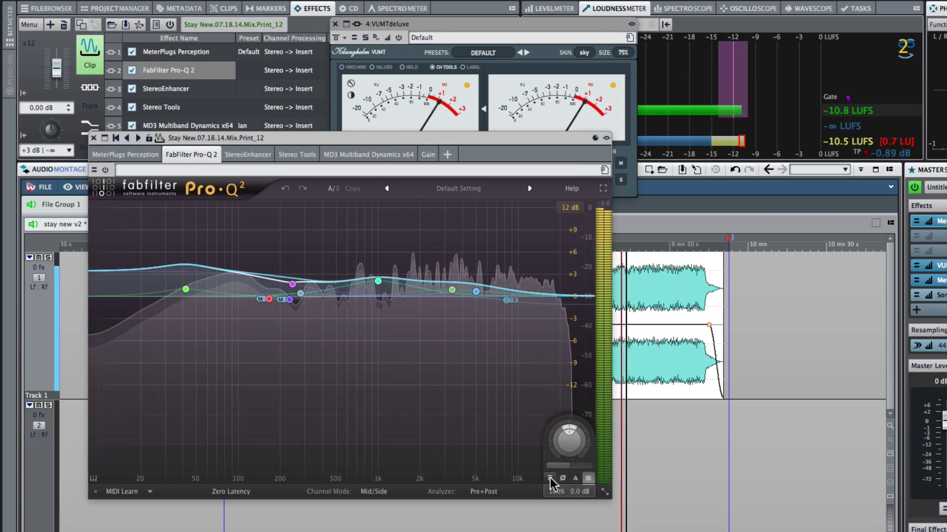
{"action": "left_click", "coordinate": [549, 479]}
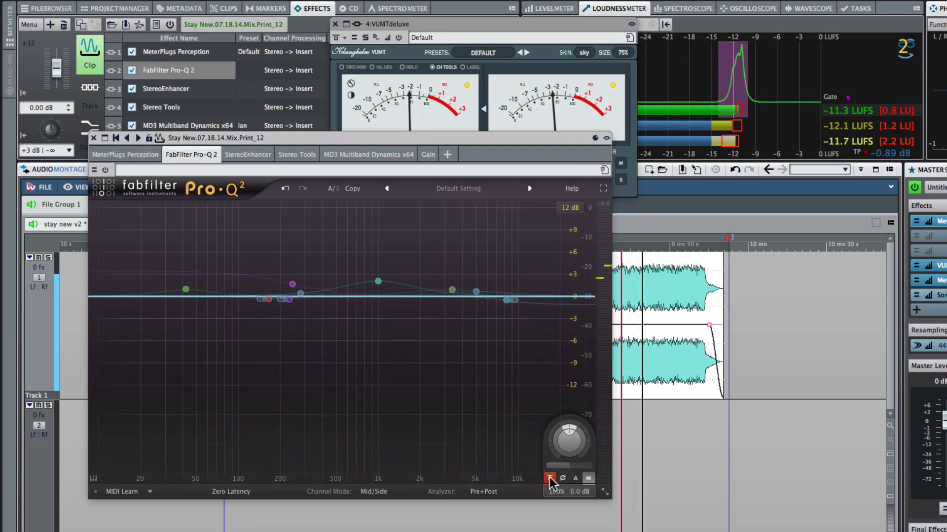
{"action": "left_click", "coordinate": [550, 479]}
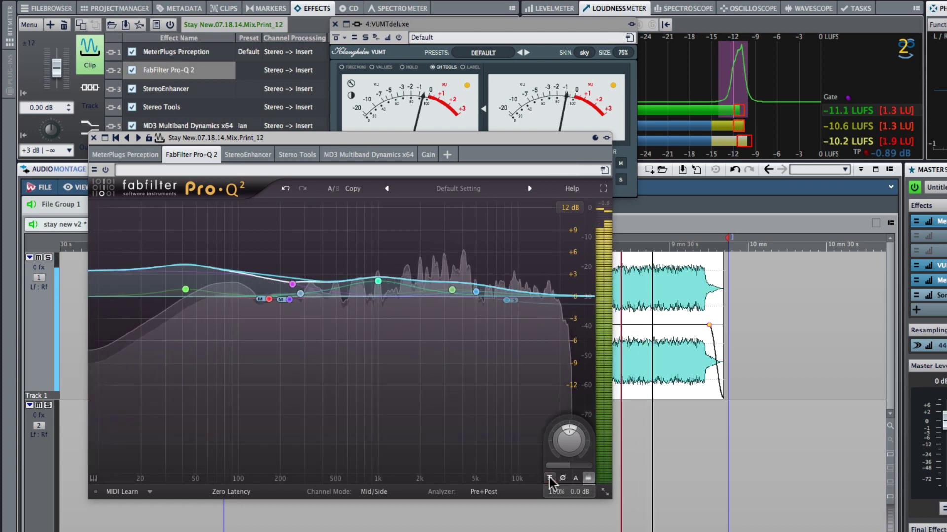
{"action": "key", "text": "space"}
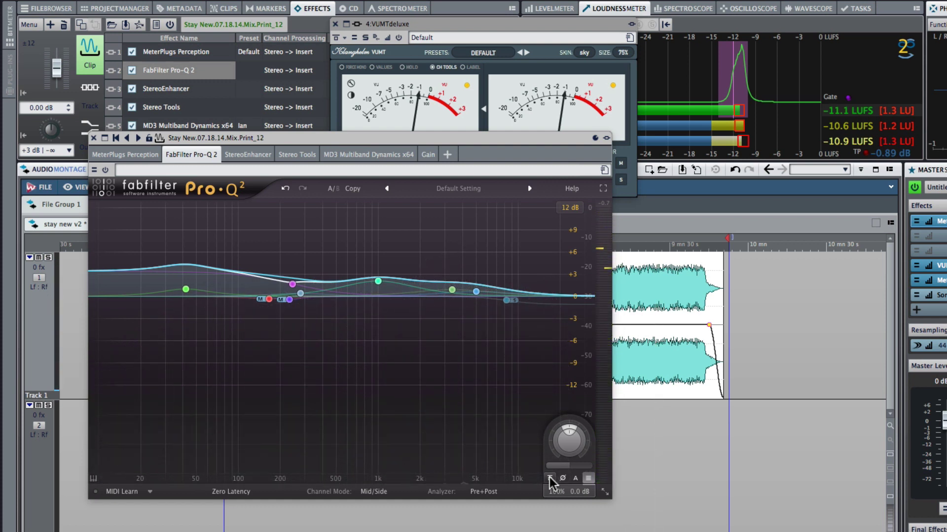
Step: Turn on Pro-Q 2's auto gain and replay from about 9 min 10 s, comparing the level-matched EQ on and bypassed
{"action": "left_click", "coordinate": [575, 478]}
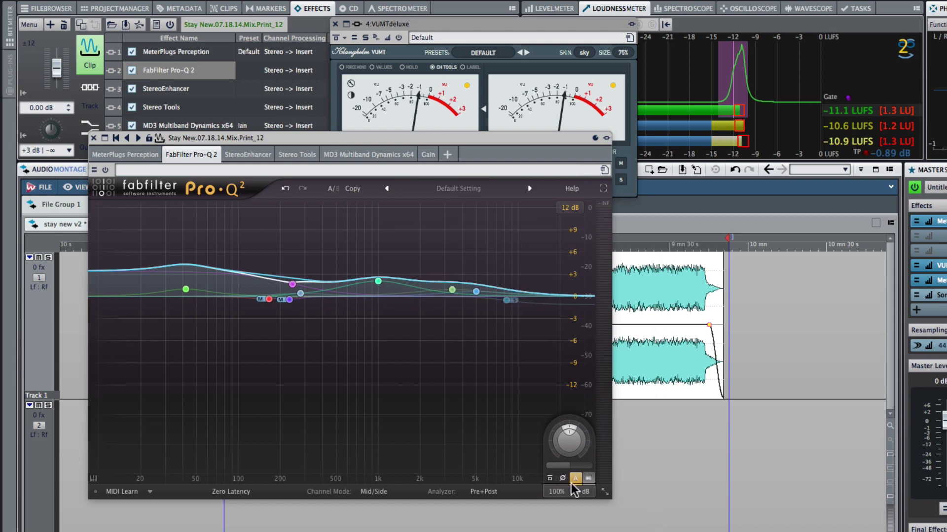
{"action": "left_click", "coordinate": [619, 250]}
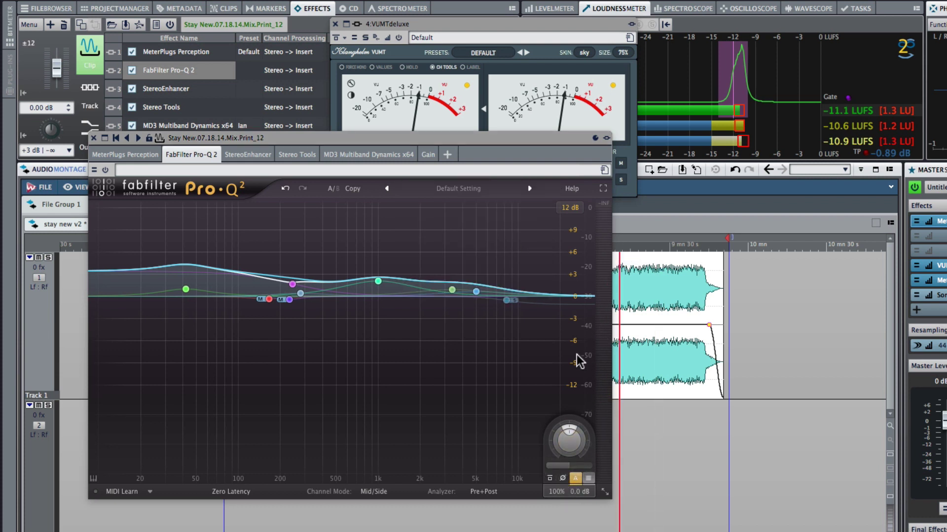
{"action": "key", "text": "space"}
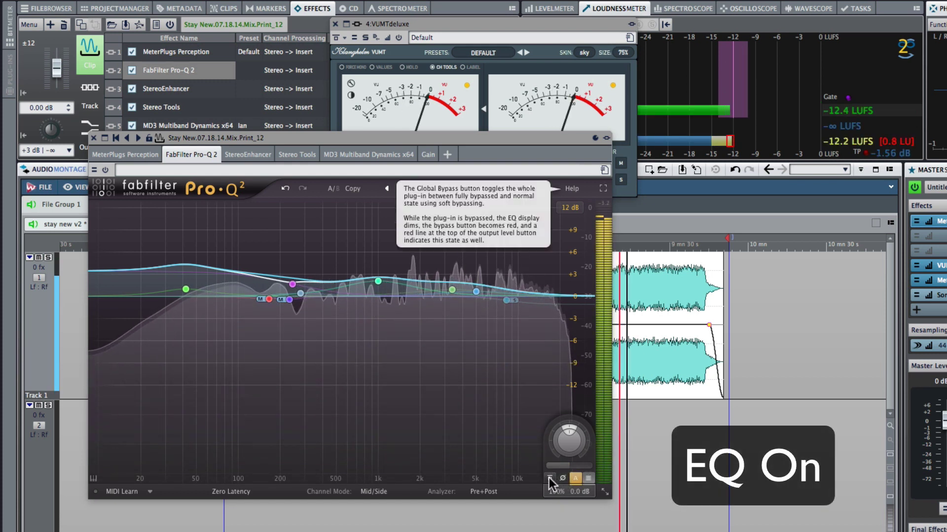
{"action": "left_click", "coordinate": [549, 479]}
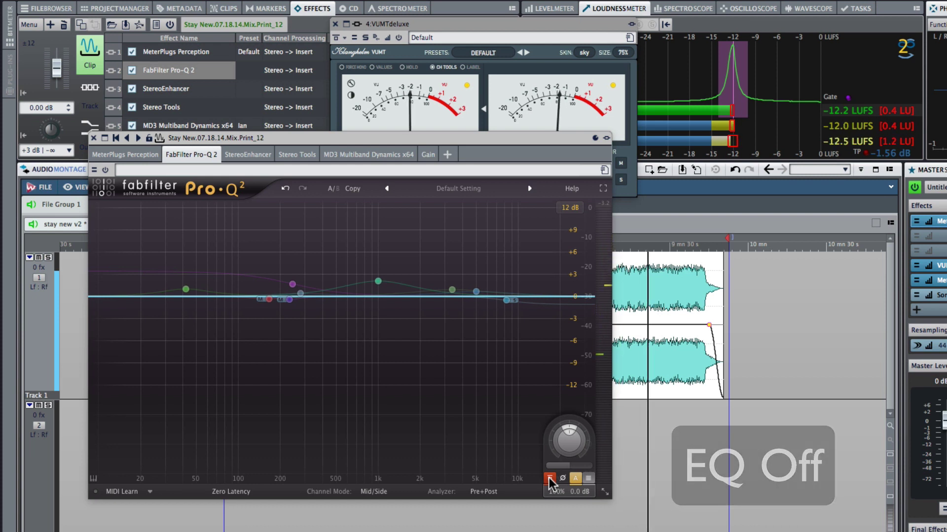
{"action": "left_click", "coordinate": [548, 479]}
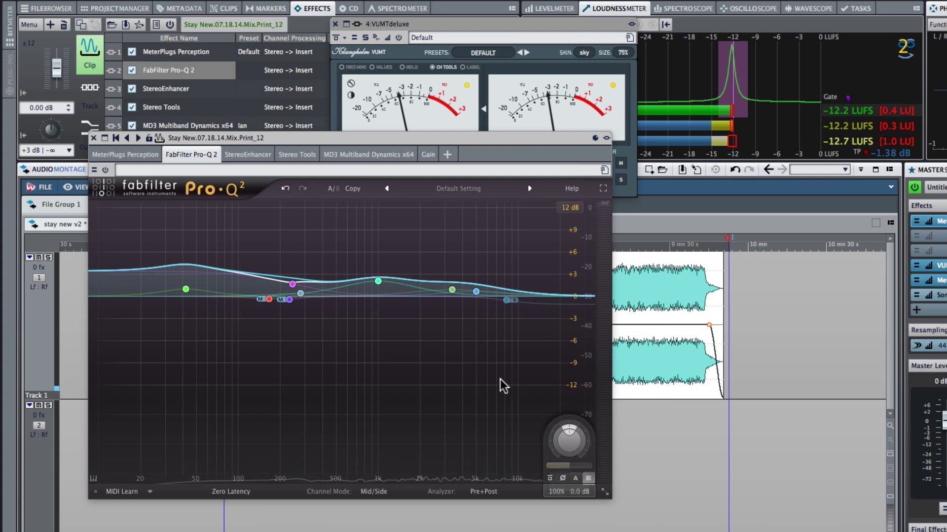
Step: Examine the MD3 Multiband Dynamics crossover, threshold, gain and ratio settings, return to Pro-Q 2 and close the effects window
{"action": "left_click", "coordinate": [371, 154]}
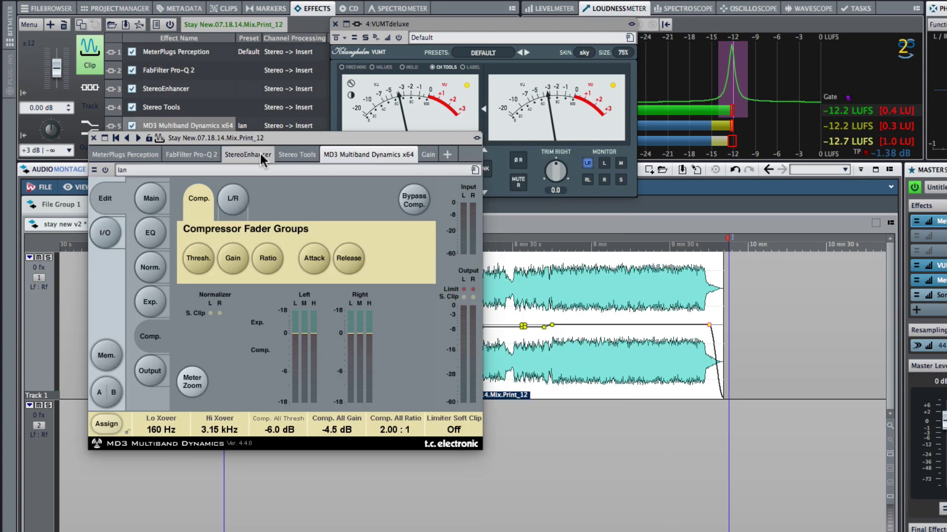
{"action": "left_click", "coordinate": [192, 154]}
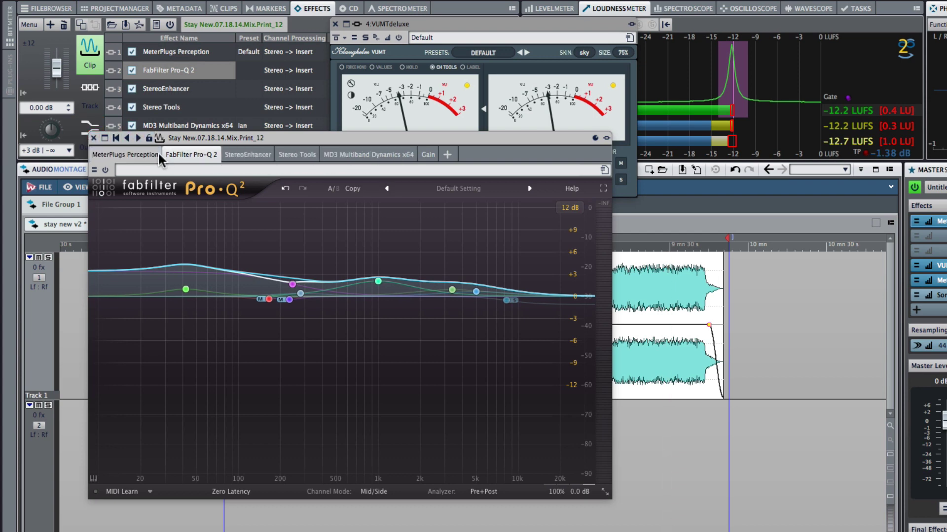
{"action": "left_click", "coordinate": [93, 139]}
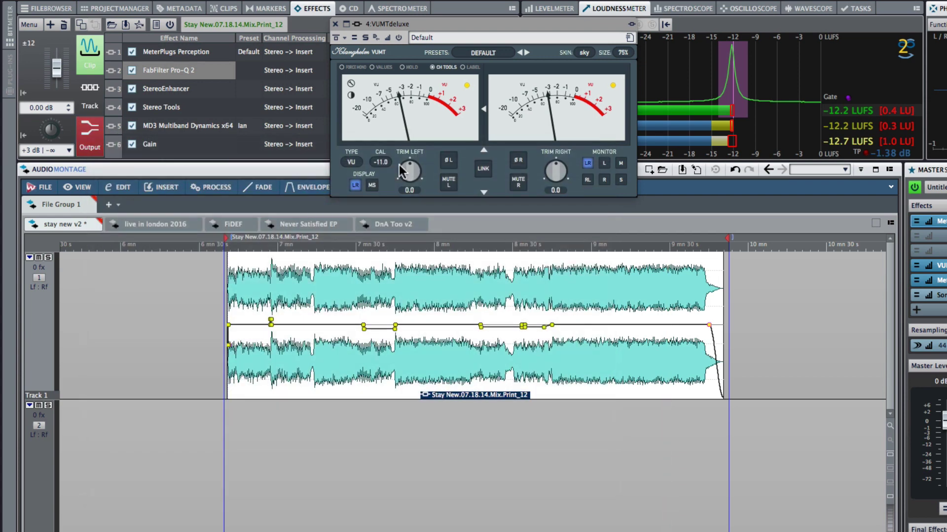
Step: Audition the clip from about 8 min 47 s, comparing all effects on and bypassed through Perception without loudness matching
{"action": "left_click", "coordinate": [556, 250]}
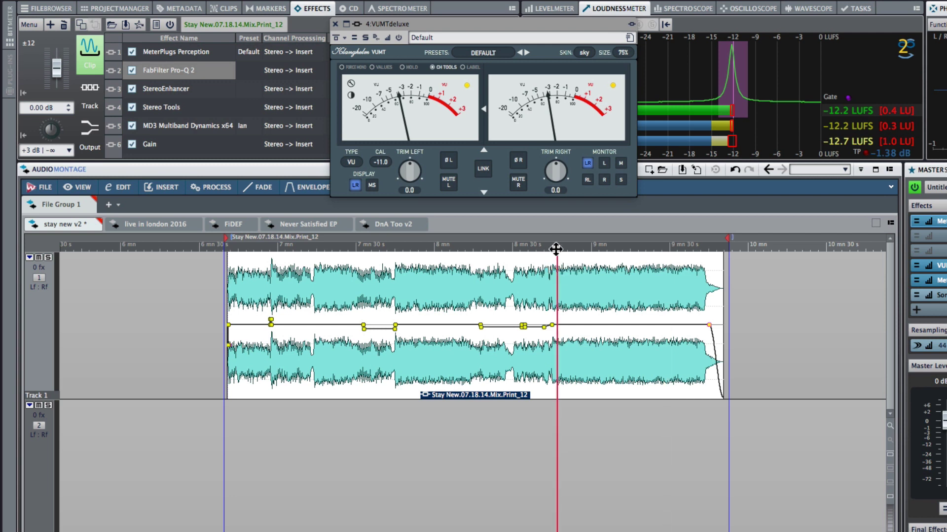
{"action": "left_click", "coordinate": [434, 429]}
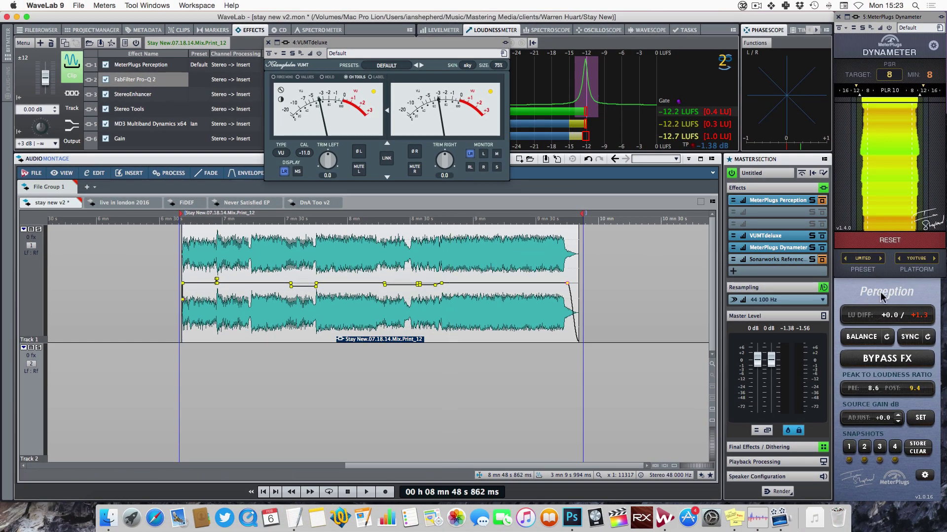
{"action": "mouse_move", "coordinate": [822, 207]}
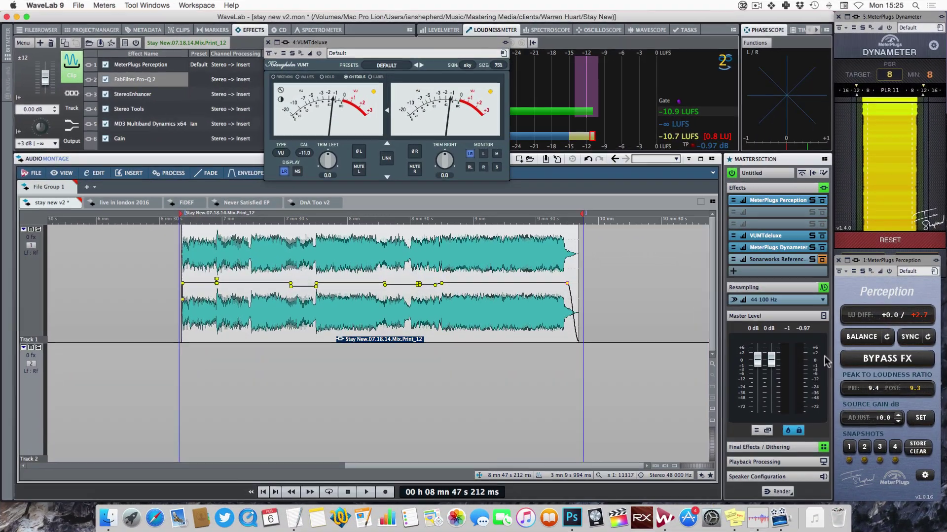
{"action": "key", "text": "space"}
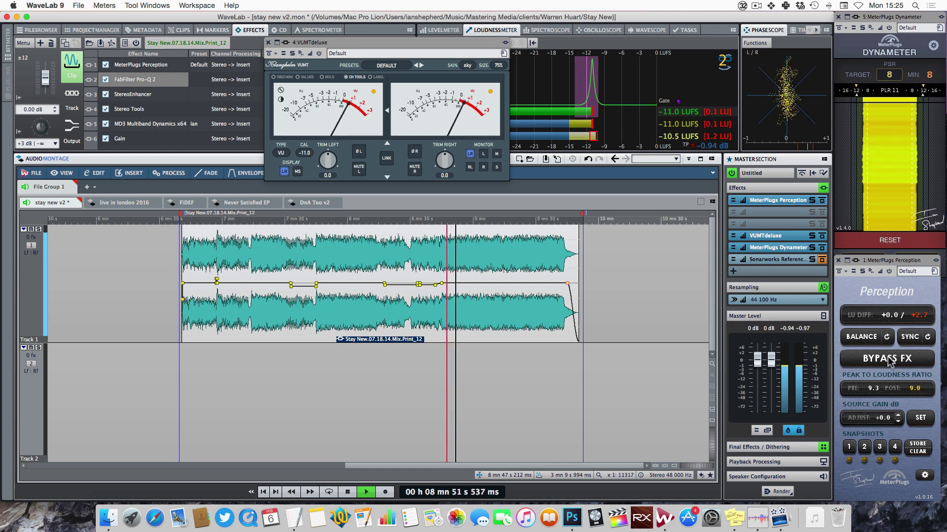
{"action": "left_click", "coordinate": [890, 362]}
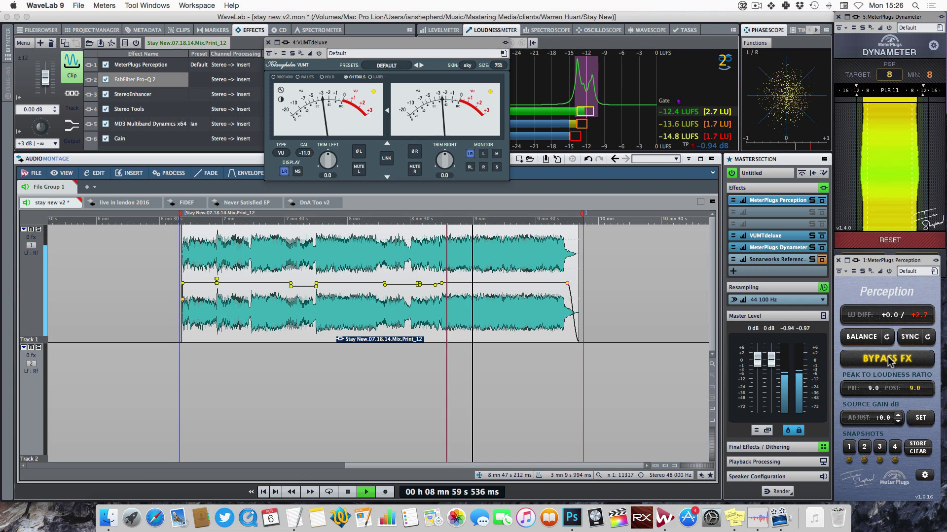
{"action": "left_click", "coordinate": [888, 360]}
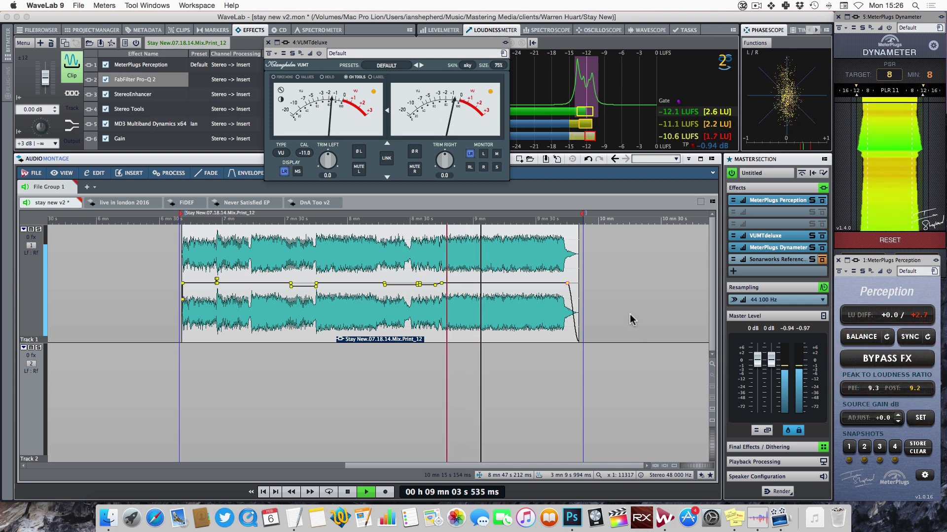
{"action": "key", "text": "space"}
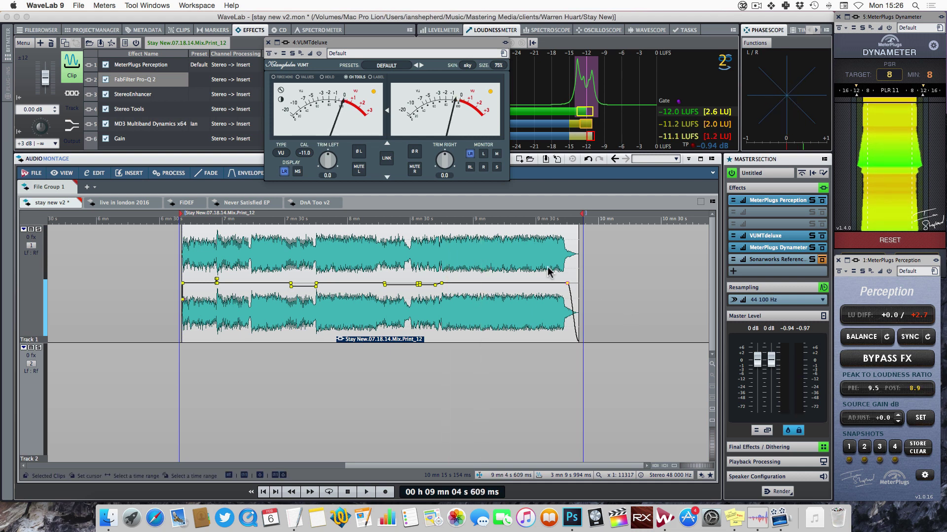
Step: Balance the mastered and unmastered loudness in Perception and start playback from about 8 min 47 s
{"action": "left_click", "coordinate": [445, 222]}
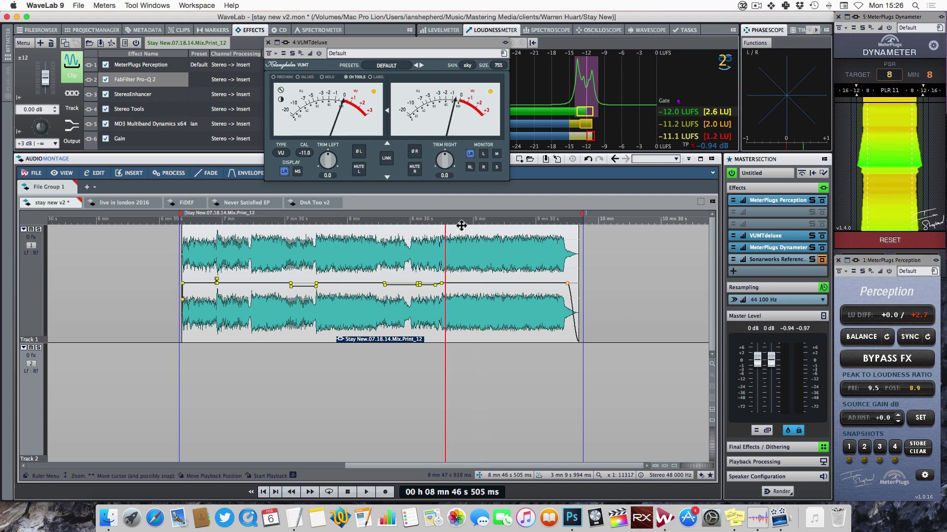
{"action": "left_click", "coordinate": [868, 340]}
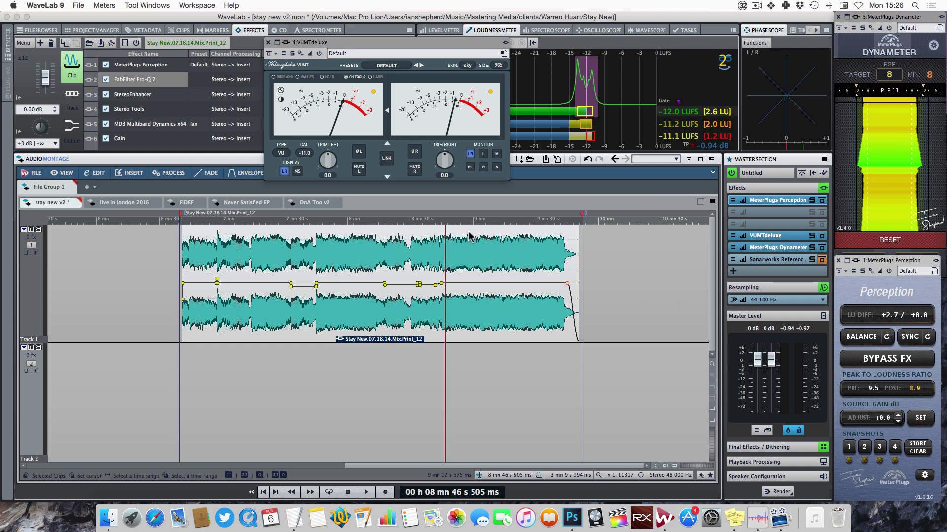
{"action": "left_click", "coordinate": [445, 221]}
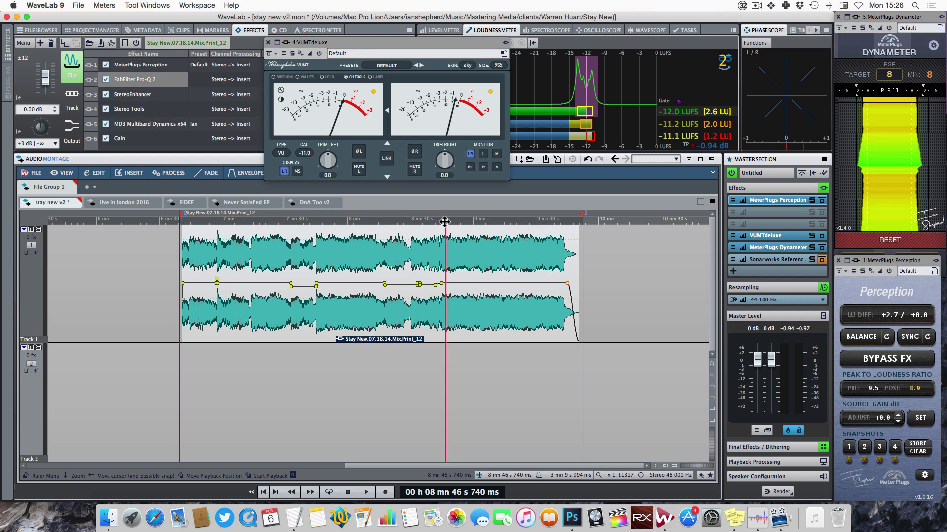
{"action": "key", "text": "space"}
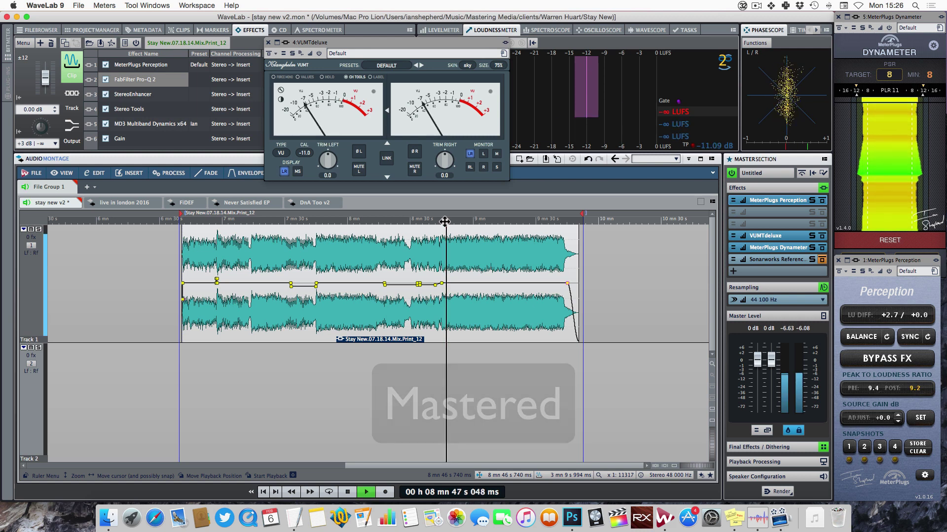
Step: Compare the loudness-matched song unmastered and mastered twice by bypassing the effects, stop playback and examine the Dynameter history
{"action": "left_click", "coordinate": [887, 359]}
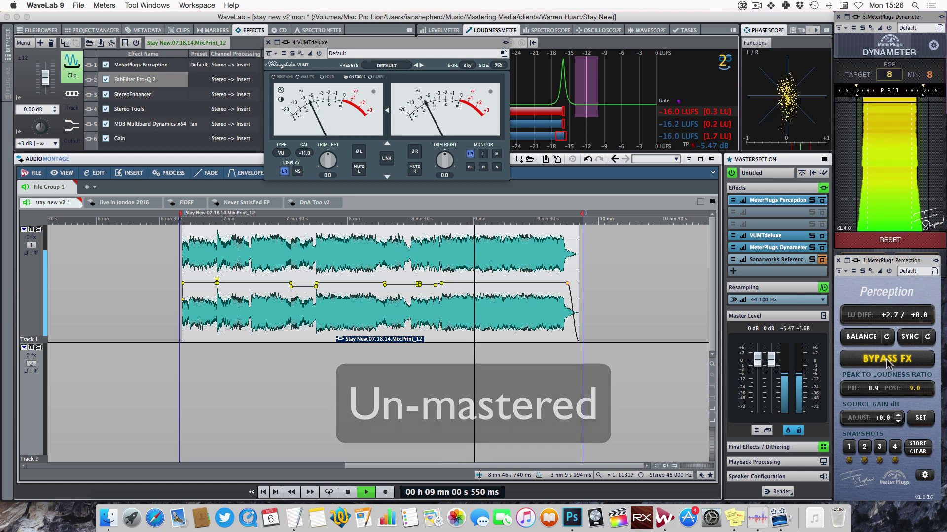
{"action": "left_click", "coordinate": [887, 359]}
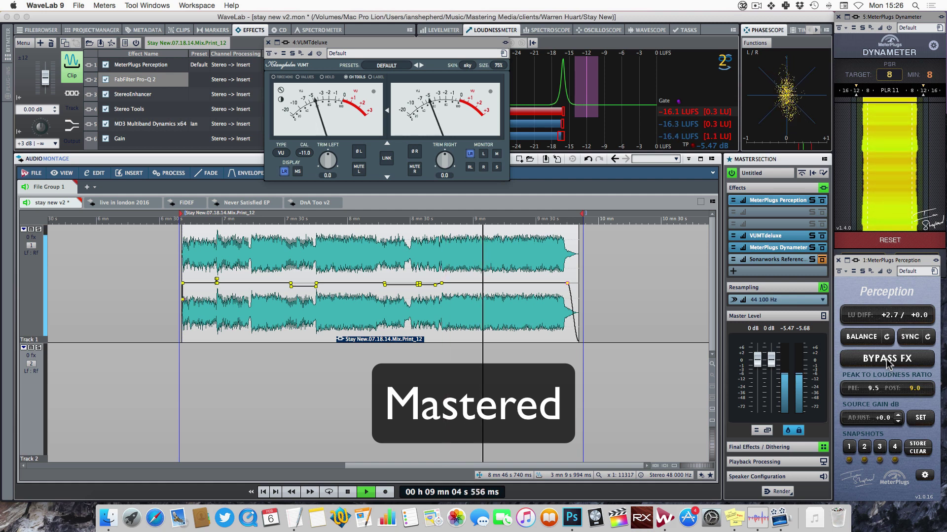
{"action": "mouse_move", "coordinate": [882, 161]}
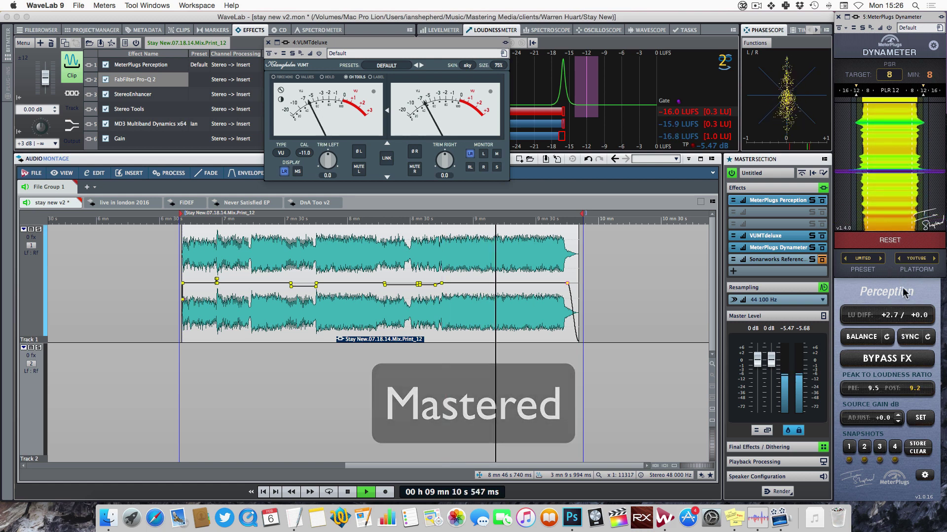
{"action": "left_click", "coordinate": [883, 360]}
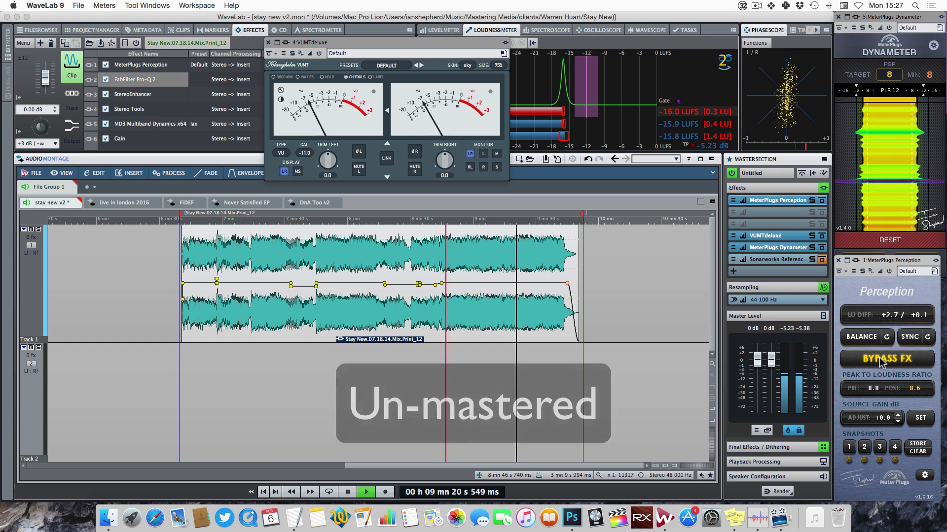
{"action": "left_click", "coordinate": [880, 359]}
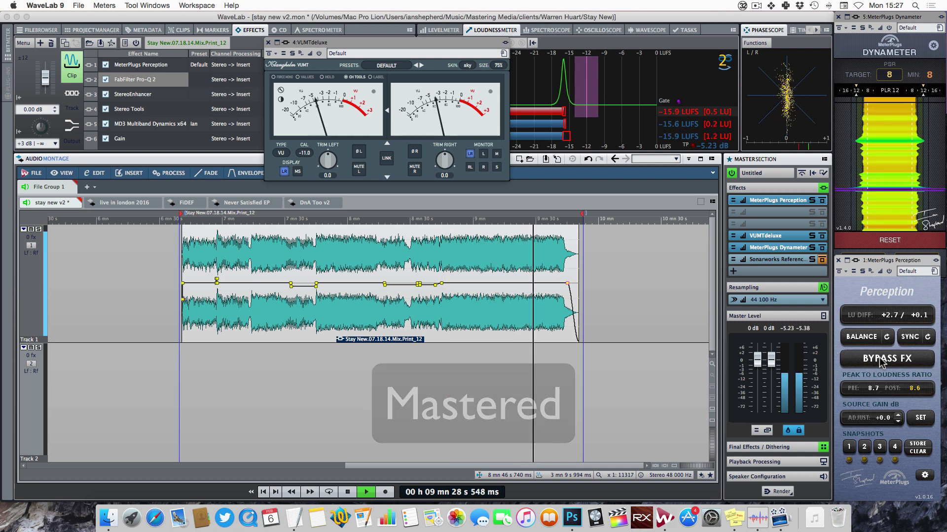
{"action": "key", "text": "space"}
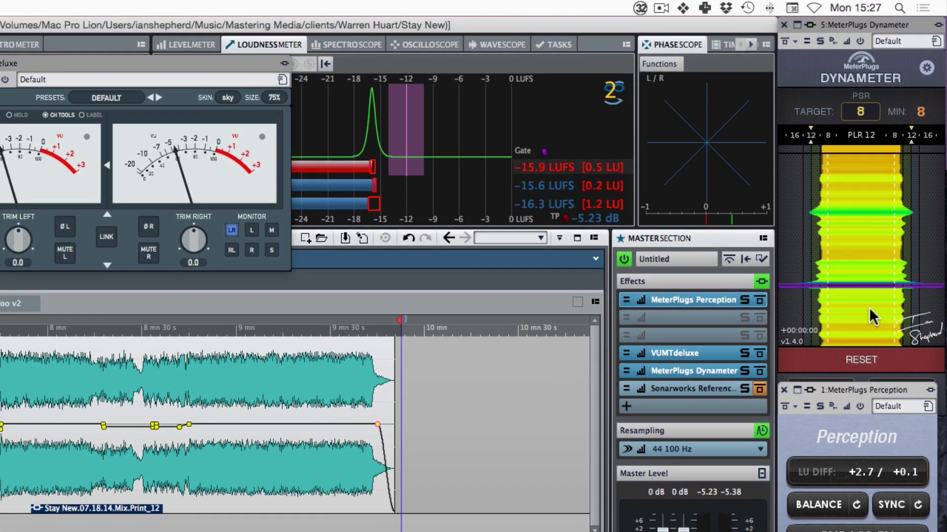
{"action": "left_click", "coordinate": [868, 307]}
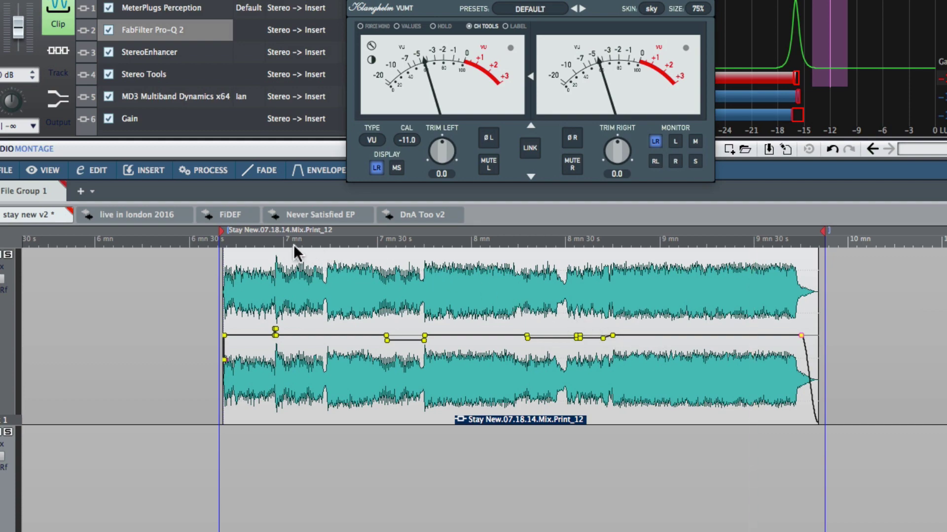
Step: Examine the short volume boost just before 6 min 58 s and audition it from about 6 min 53 s, stopping playback after the transition
{"action": "left_click", "coordinate": [275, 248]}
{"action": "scroll", "coordinate": [275, 265], "scroll_direction": "up", "scroll_amount": 2}
{"action": "scroll", "coordinate": [275, 265], "scroll_direction": "up", "scroll_amount": 4}
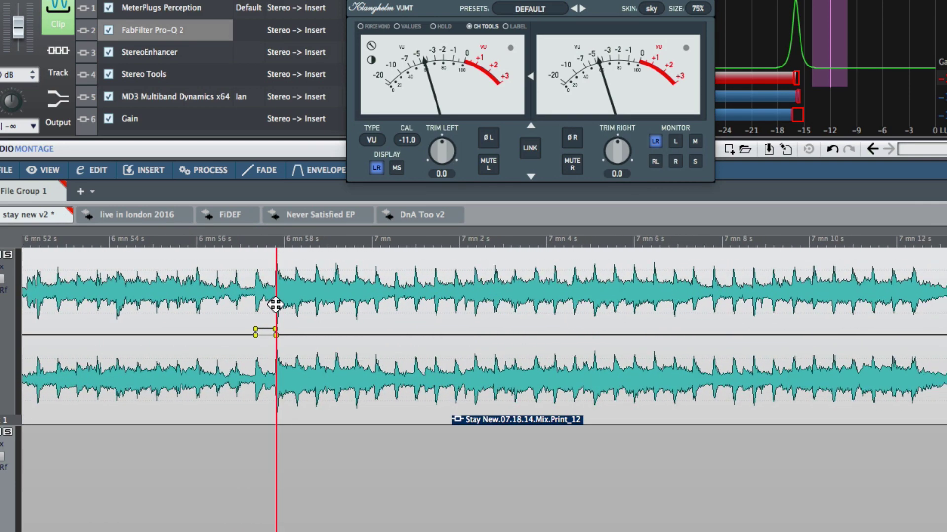
{"action": "left_click", "coordinate": [88, 241]}
{"action": "key", "text": "space"}
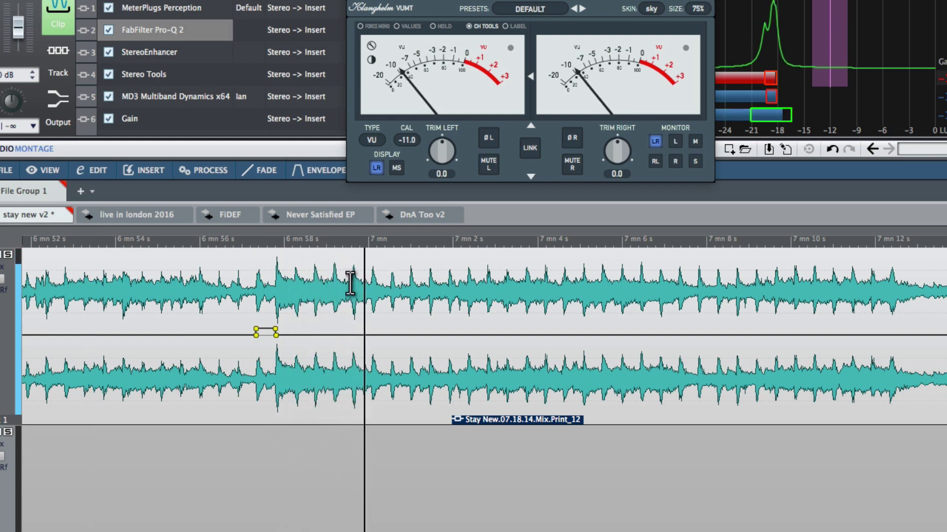
{"action": "key", "text": "space"}
{"action": "left_click", "coordinate": [251, 332]}
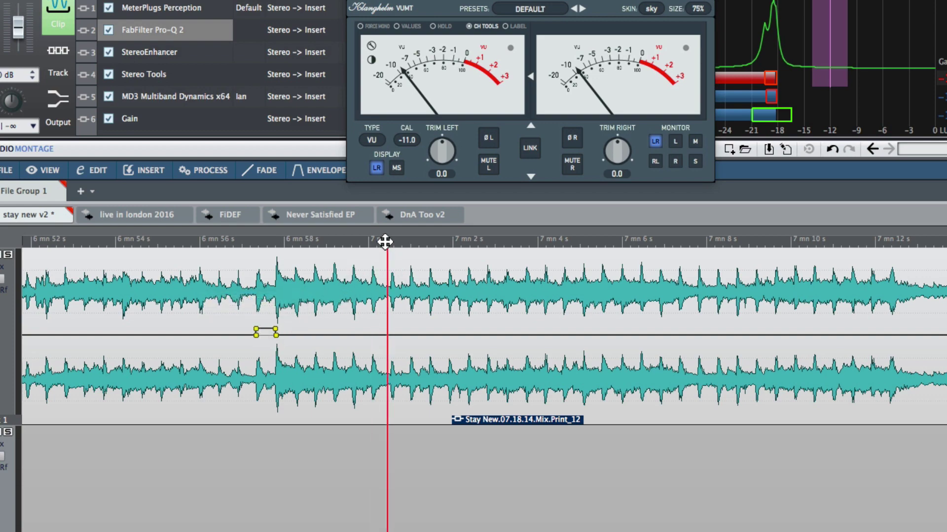
Step: Examine the volume dip from about 7 min 33 s to 7 min 45 s and audition that passage from about 7 min 24 s
{"action": "left_click_drag", "start_coordinate": [386, 238], "coordinate": [383, 200]}
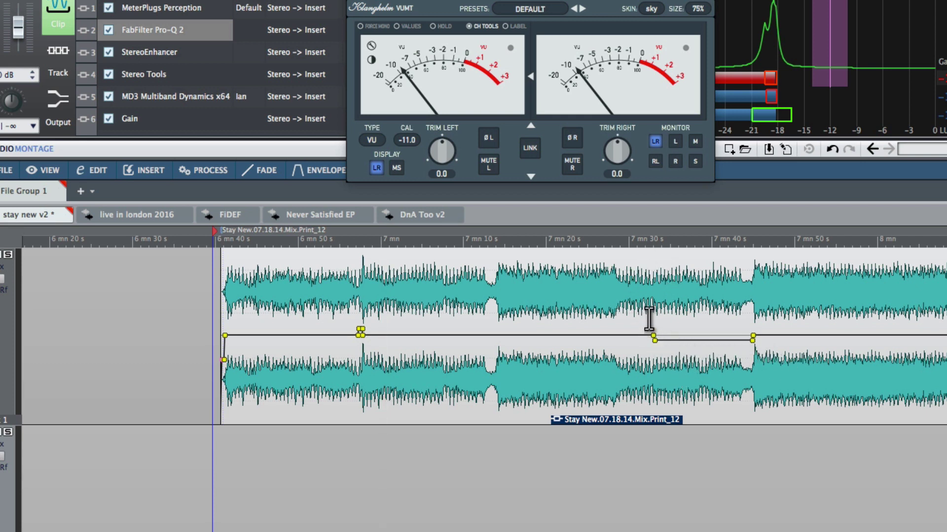
{"action": "left_click", "coordinate": [601, 245]}
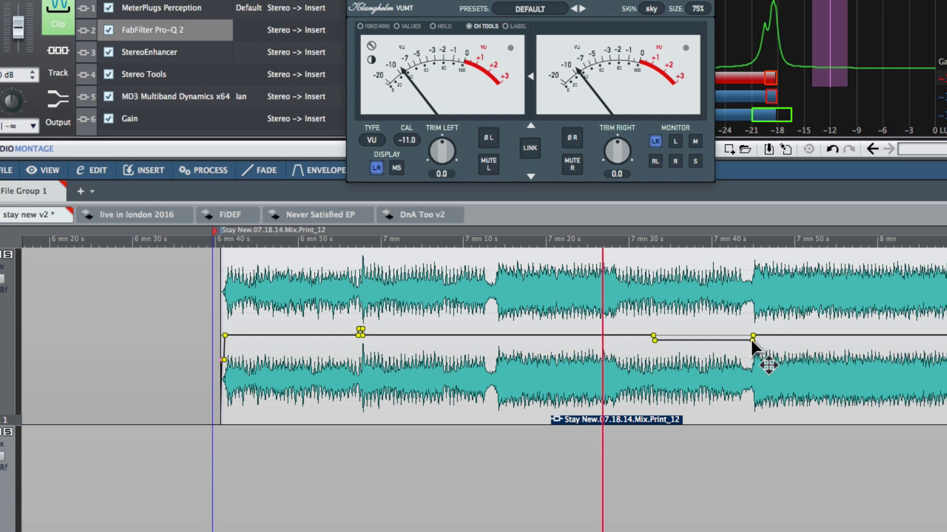
{"action": "mouse_move", "coordinate": [751, 341]}
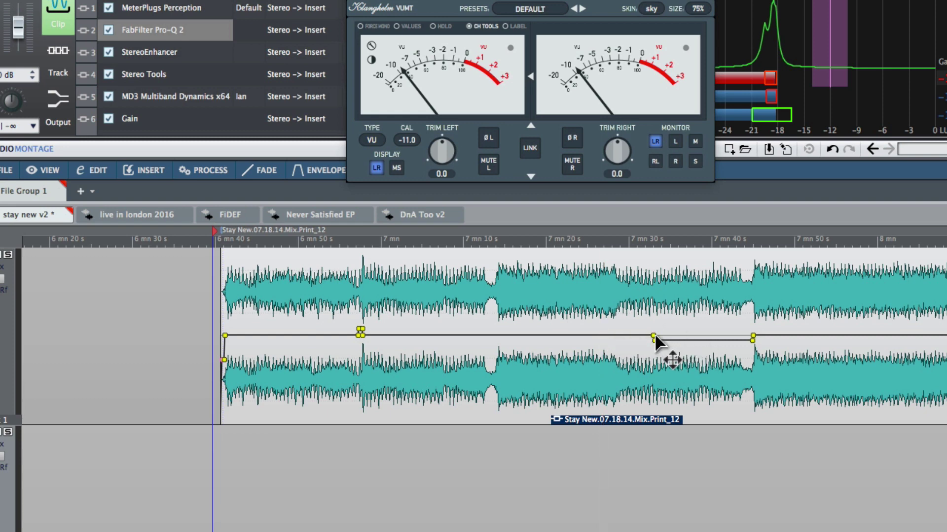
{"action": "left_click_drag", "start_coordinate": [655, 339], "coordinate": [618, 340]}
{"action": "key", "text": "super+z"}
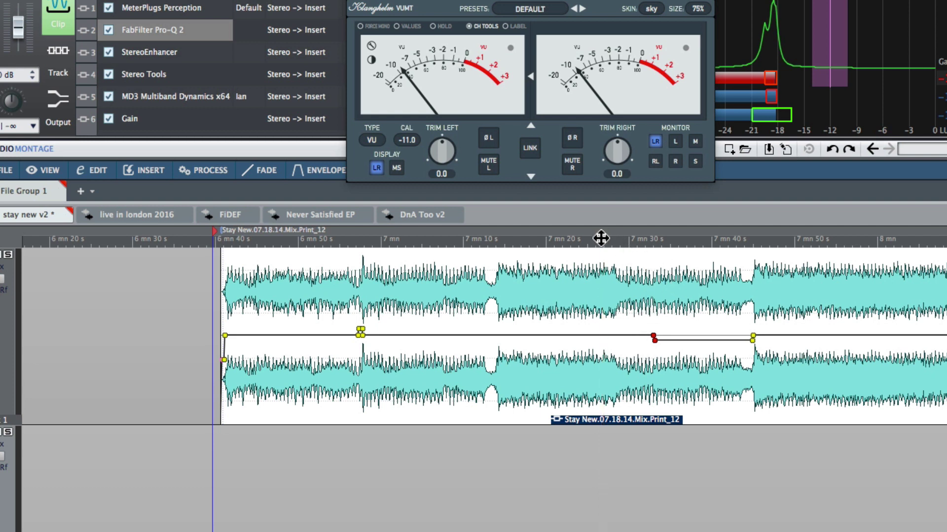
{"action": "left_click", "coordinate": [577, 241]}
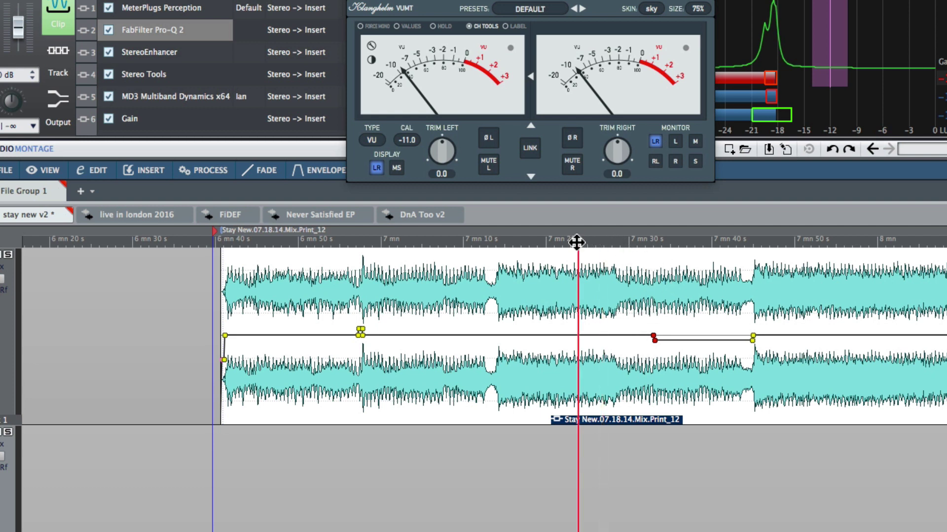
{"action": "key", "text": "space"}
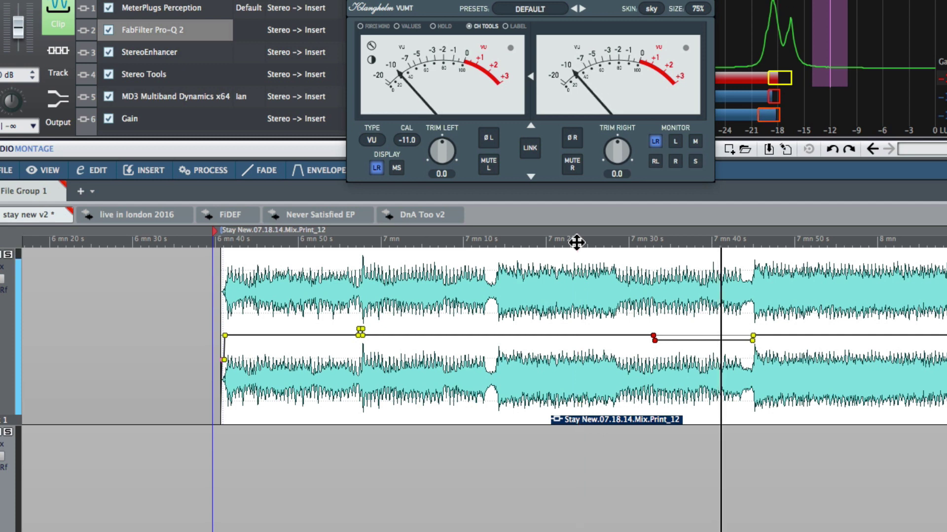
{"action": "left_click", "coordinate": [577, 242]}
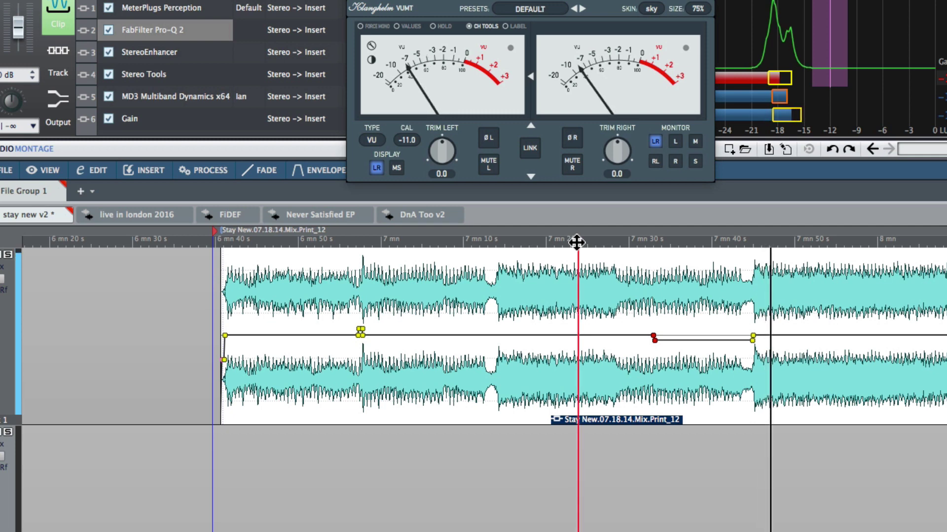
Step: Audition the song's second volume dip and the ramp back up, starting playback from about 8 min 27 s
{"action": "scroll", "coordinate": [630, 338], "scroll_direction": "right", "scroll_amount": 6}
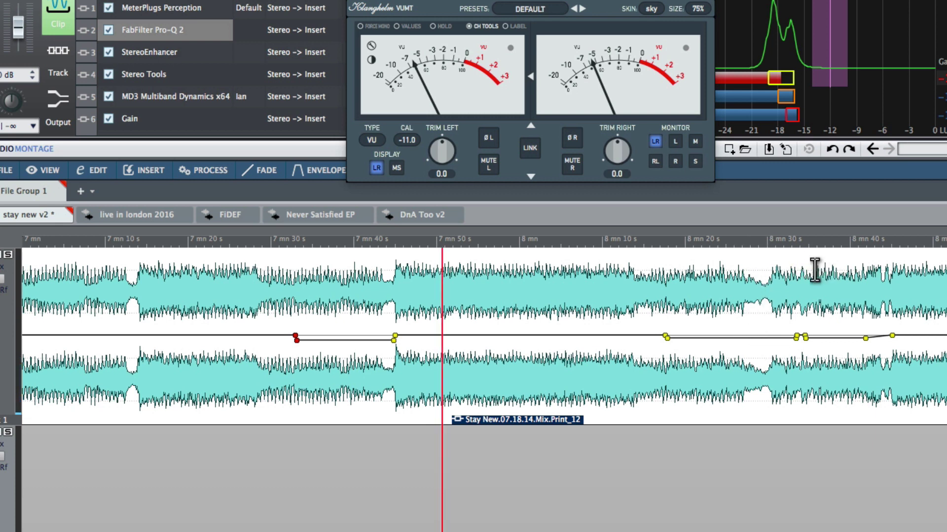
{"action": "left_click", "coordinate": [760, 243]}
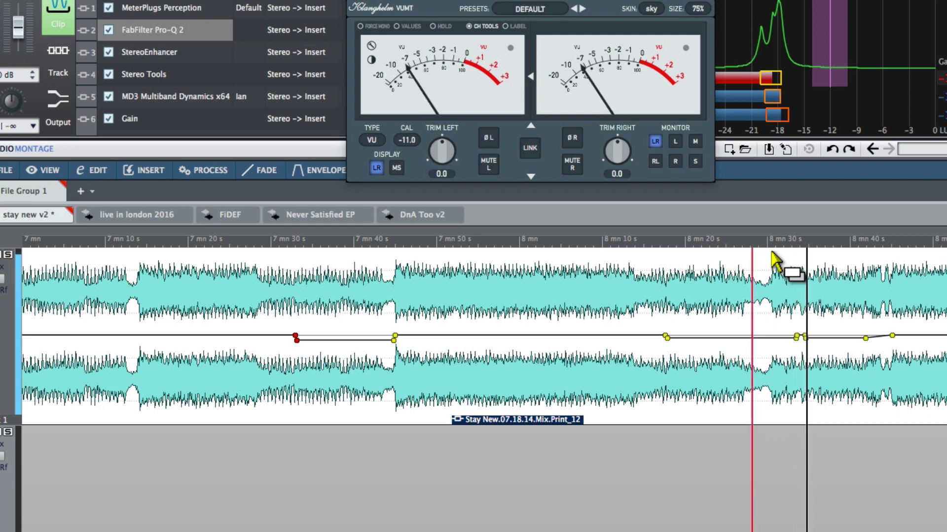
{"action": "left_click_drag", "start_coordinate": [818, 243], "coordinate": [831, 217]}
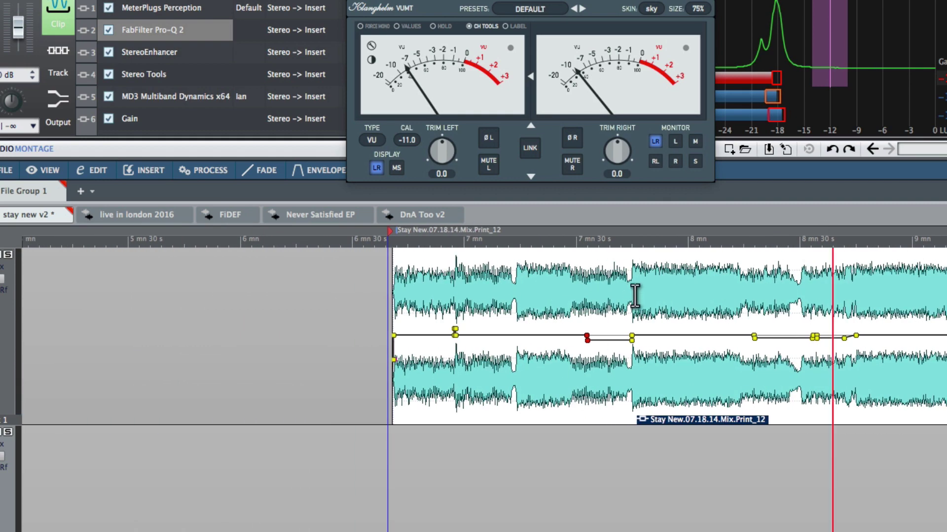
Step: Examine the volume automation across the entire second copy, deselect the clip and place the edit cursor at about 8 min 24 s
{"action": "left_click_drag", "start_coordinate": [668, 244], "coordinate": [664, 226]}
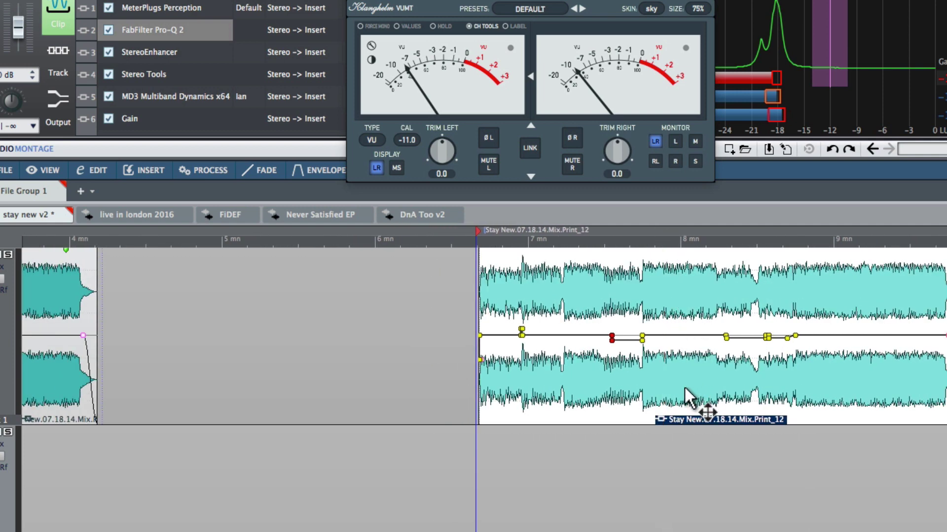
{"action": "scroll", "coordinate": [686, 387], "scroll_direction": "right", "scroll_amount": 3}
{"action": "key", "text": "End"}
{"action": "left_click", "coordinate": [559, 266]}
{"action": "left_click_drag", "start_coordinate": [564, 247], "coordinate": [562, 257]}
{"action": "scroll", "coordinate": [573, 392], "scroll_direction": "right", "scroll_amount": 5}
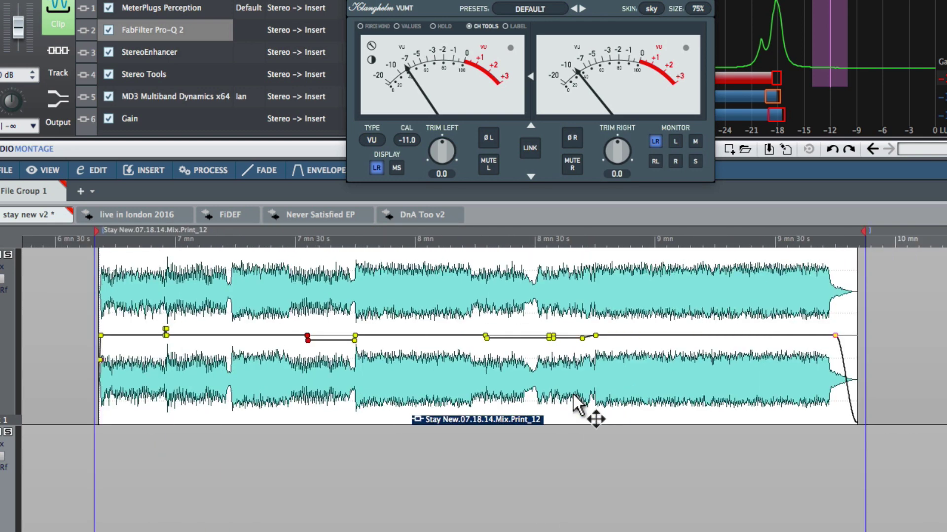
{"action": "scroll", "coordinate": [573, 394], "scroll_direction": "left", "scroll_amount": 2}
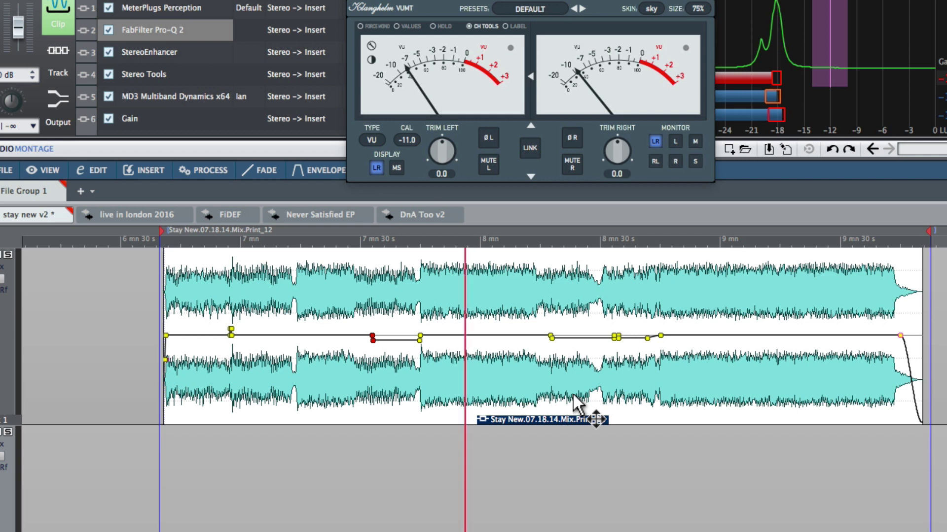
{"action": "left_click", "coordinate": [575, 514]}
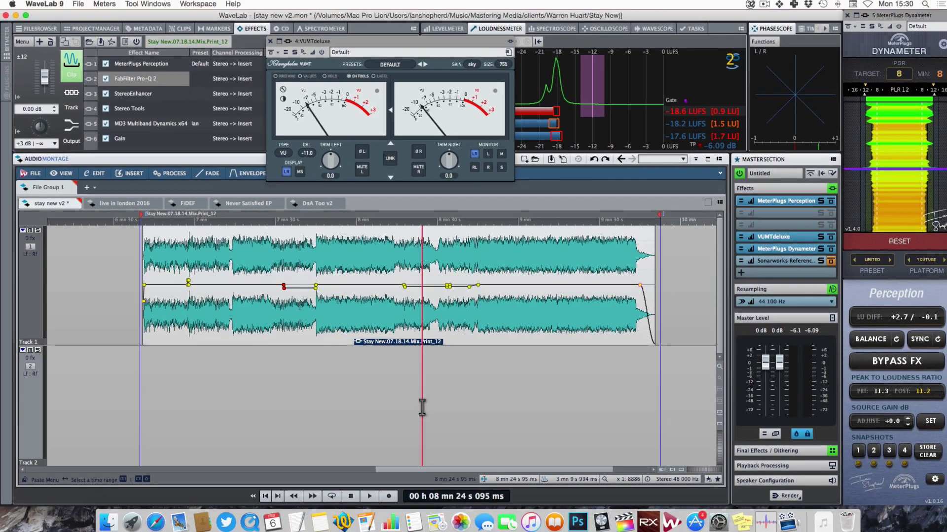